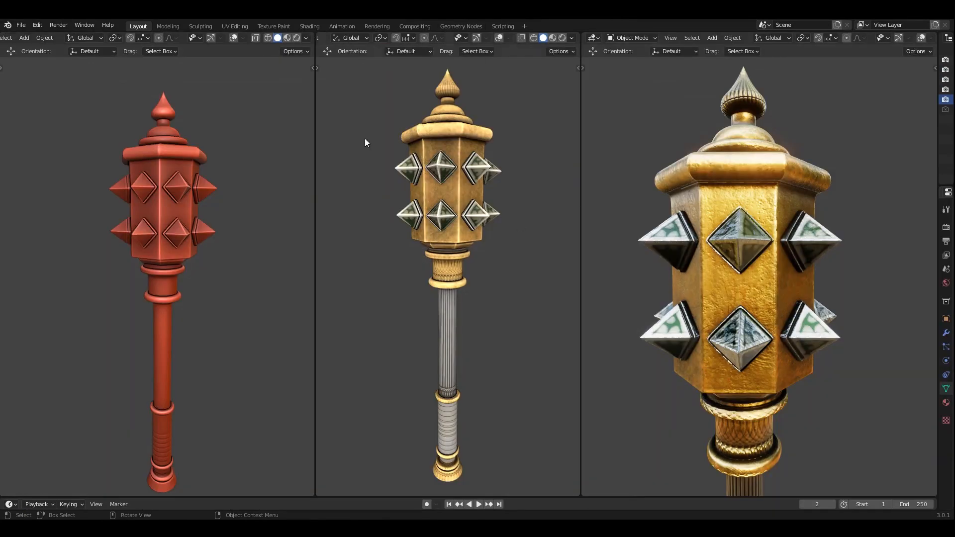
Examine the untextured red mace in wireframe and solid shading, focusing on the spiked head's geometry.
scroll(200, 171, "up", 5)
mouse_move(200, 171)
middle_mouse_down()
mouse_move(217, 154)
mouse_move(234, 213)
mouse_move(243, 64)
middle_mouse_up()
left_click(268, 38)
key("alt+z")
key("alt+z")
left_click(306, 38)
left_click(345, 91)
middle_click_drag(230, 283, 221, 74, "shift")
scroll(230, 195, "up", 3)
left_click(230, 195)
middle_click_drag(224, 258, 199, 249)
mouse_move(201, 198)
middle_mouse_down("shift")
mouse_move(171, 324)
mouse_move(169, 496)
mouse_move(198, 423)
middle_mouse_up("shift")
mouse_move(217, 177)
middle_mouse_down()
mouse_move(186, 234)
mouse_move(169, 227)
mouse_move(222, 228)
mouse_move(183, 238)
mouse_move(186, 220)
middle_mouse_up()
scroll(209, 184, "up", 1)
left_click(277, 37)
scroll(160, 215, "up", 4)
scroll(169, 208, "up", 2)
scroll(169, 206, "down", 2)
scroll(199, 238, "up", 2)
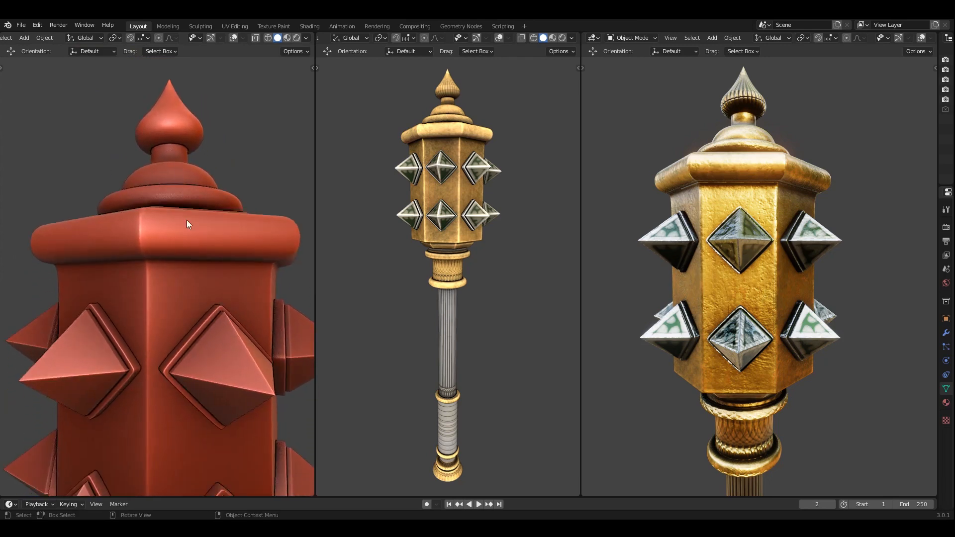
Examine the red mace's handle and pommel, and compare its head with that of the textured mace beside it.
scroll(187, 220, "down", 1)
middle_click_drag(186, 254, 185, 212, "shift")
middle_click_drag(191, 338, 187, 208, "shift")
middle_click_drag(187, 448, 187, 251, "shift")
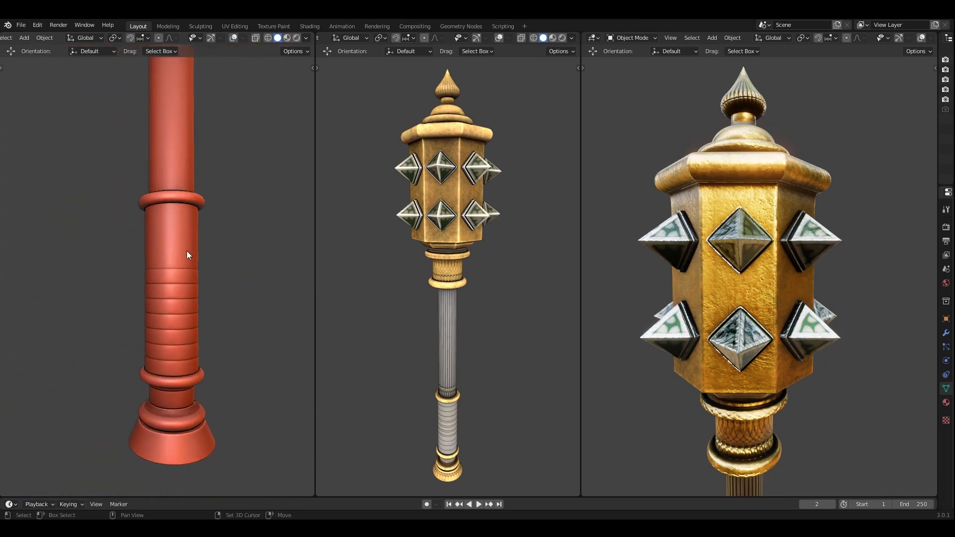
scroll(171, 289, "down", 3)
middle_click_drag(194, 99, 175, 282, "shift")
scroll(175, 281, "up", 2)
scroll(494, 247, "up", 3)
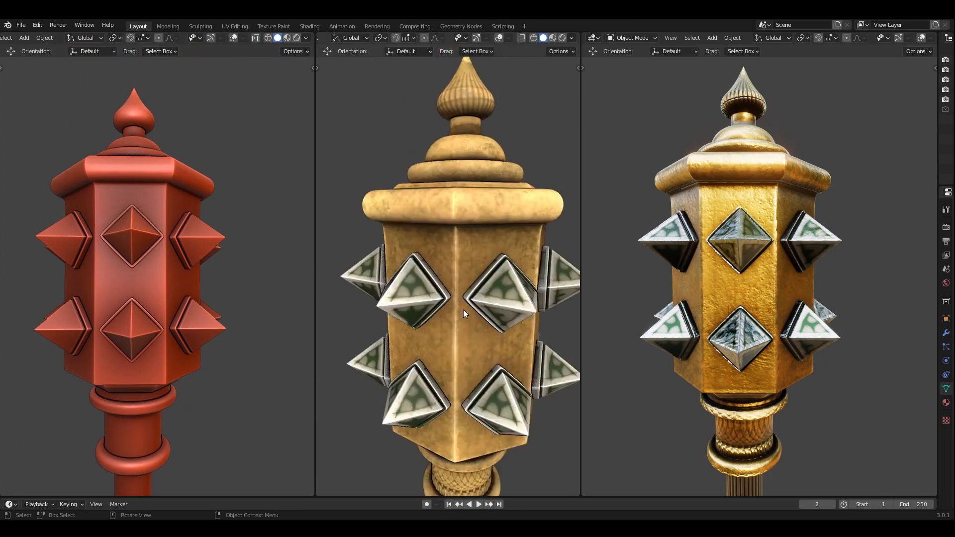
middle_click_drag(464, 309, 466, 258)
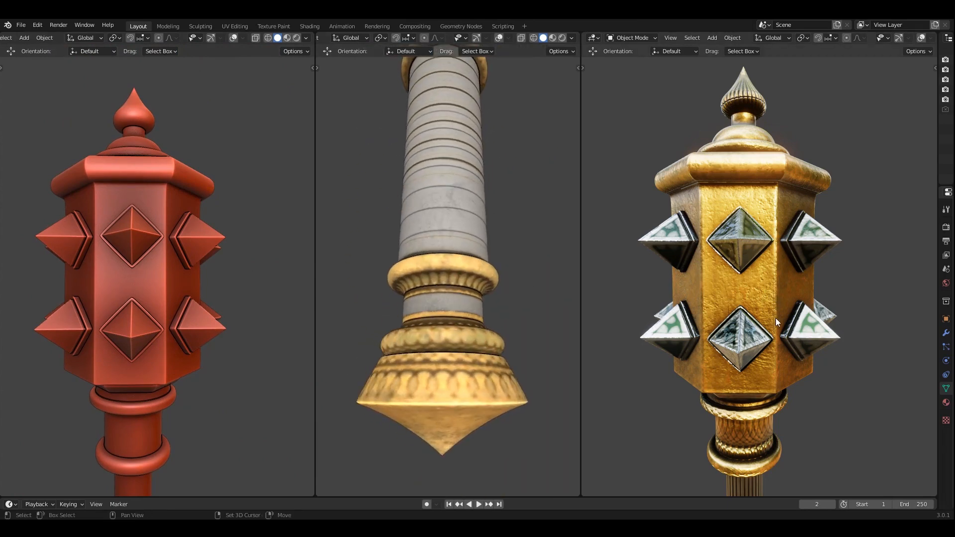
Examine the metallic textured mace up close, from the spiked head down the shaft to the grip and pommel.
scroll(756, 149, "up", 1)
middle_click_drag(781, 154, 791, 263, "shift")
scroll(761, 224, "up", 3)
scroll(791, 269, "up", 2)
middle_click_drag(789, 273, 777, 290)
scroll(777, 290, "down", 3)
middle_click_drag(773, 398, 770, 297, "shift")
scroll(770, 299, "down", 2)
middle_click_drag(755, 438, 750, 284, "shift")
scroll(750, 286, "down", 2)
middle_click_drag(706, 341, 750, 288, "shift")
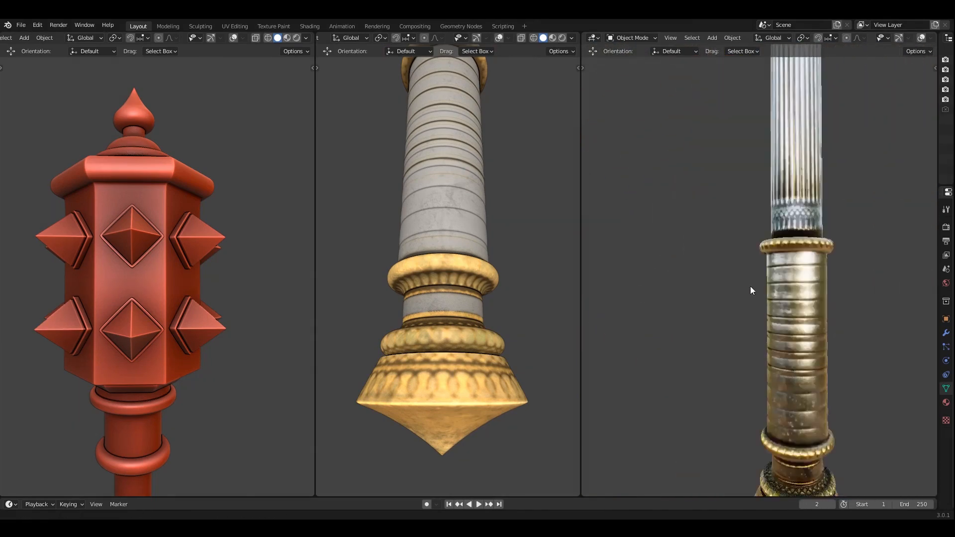
scroll(761, 345, "up", 3)
middle_click_drag(802, 438, 761, 368, "shift")
scroll(763, 318, "up", 2)
scroll(763, 315, "up", 2)
middle_click_drag(763, 316, 761, 278)
scroll(771, 213, "down", 3)
middle_click_drag(770, 208, 816, 259)
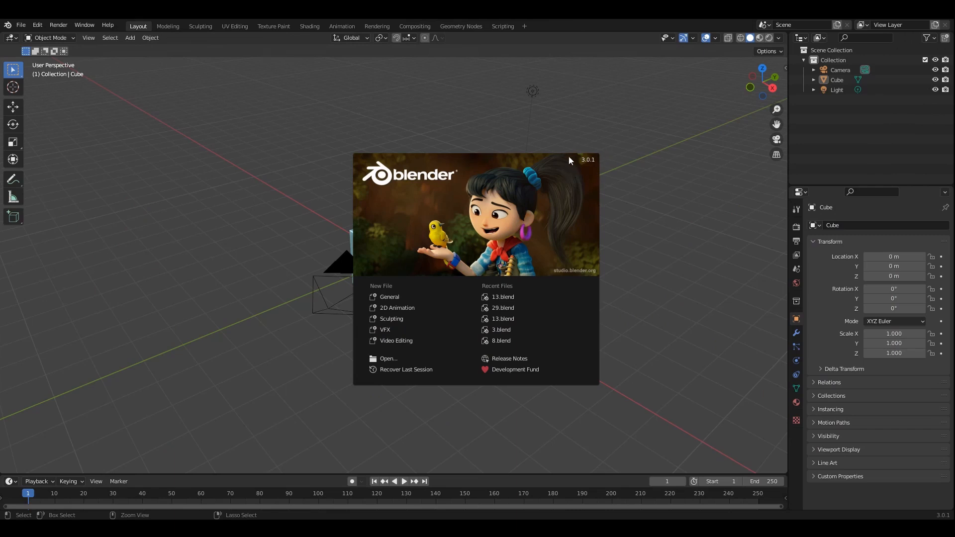
Dismiss the splash screen and delete the default camera, cube and light from the scene.
left_click(649, 191)
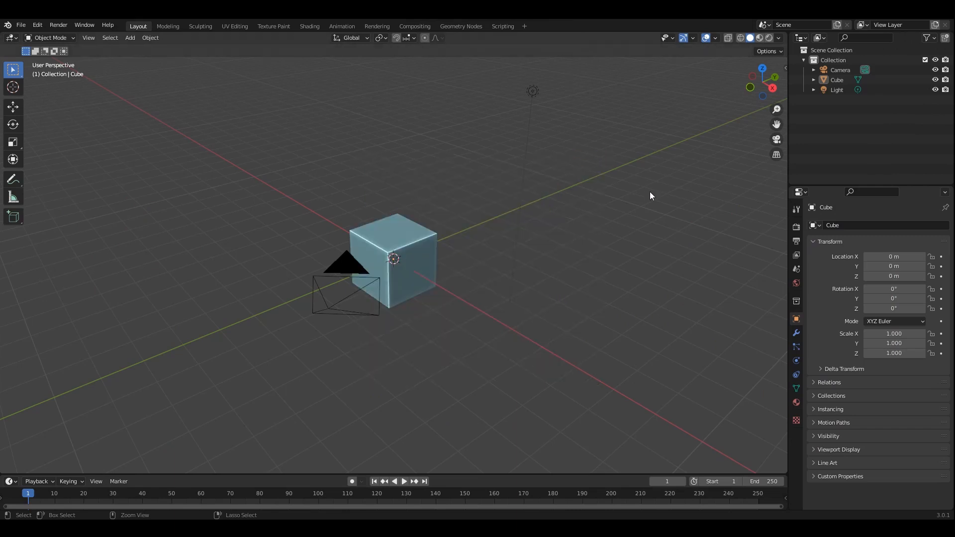
key("n")
left_click(726, 79)
key("n")
middle_click_drag(577, 232, 567, 235)
key("a")
key("x")
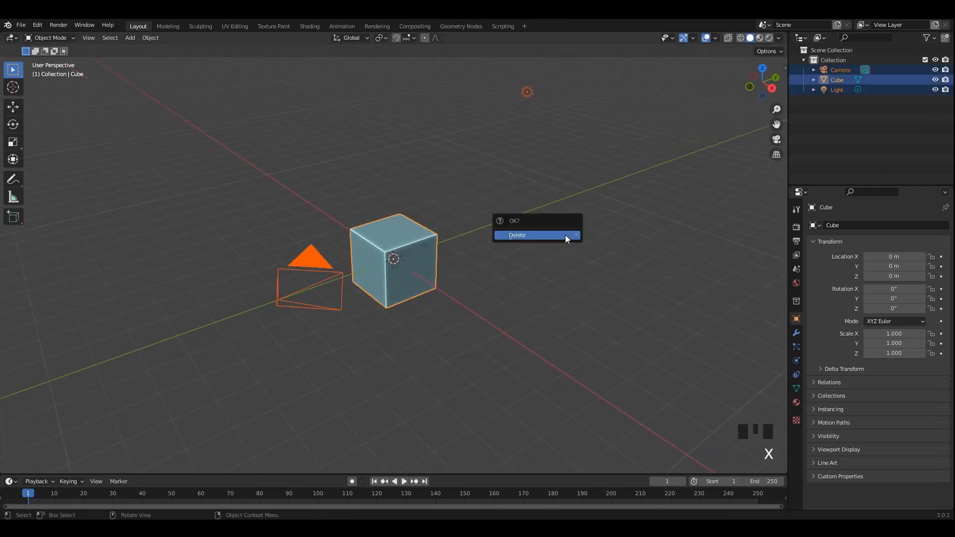
left_click(565, 237)
Add a mesh cylinder at the origin and shade it smooth.
scroll(378, 224, "up", 2)
key("shift+a")
mouse_move(371, 229)
left_click(413, 278)
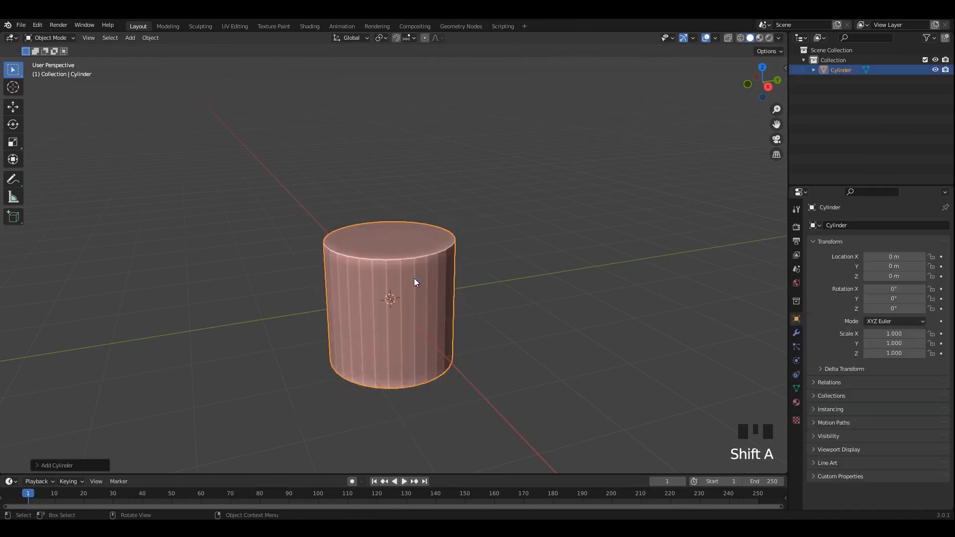
scroll(418, 268, "up", 3)
right_click(421, 252)
left_click(422, 252)
middle_click_drag(423, 255, 373, 245)
Enable Auto Smooth in the cylinder's normals settings.
left_click(796, 347)
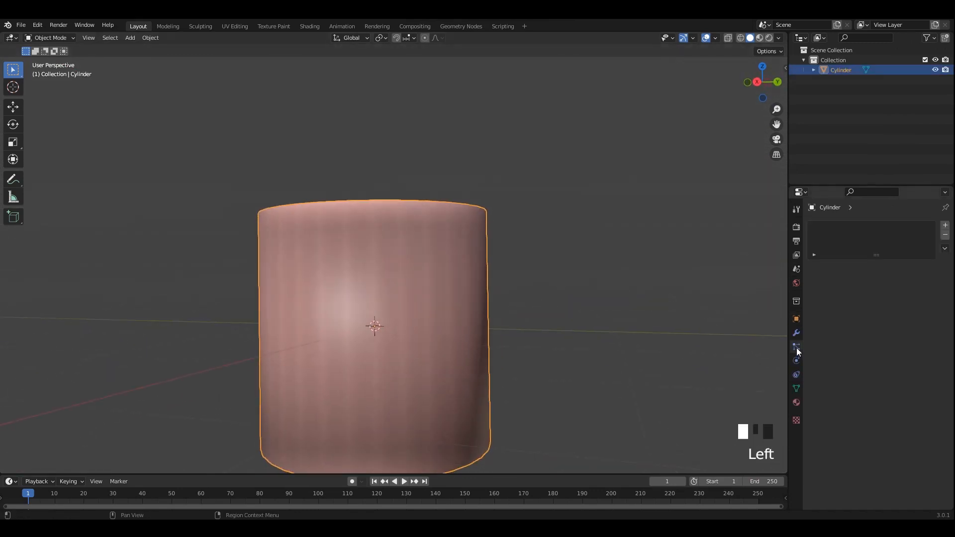
left_click(796, 388)
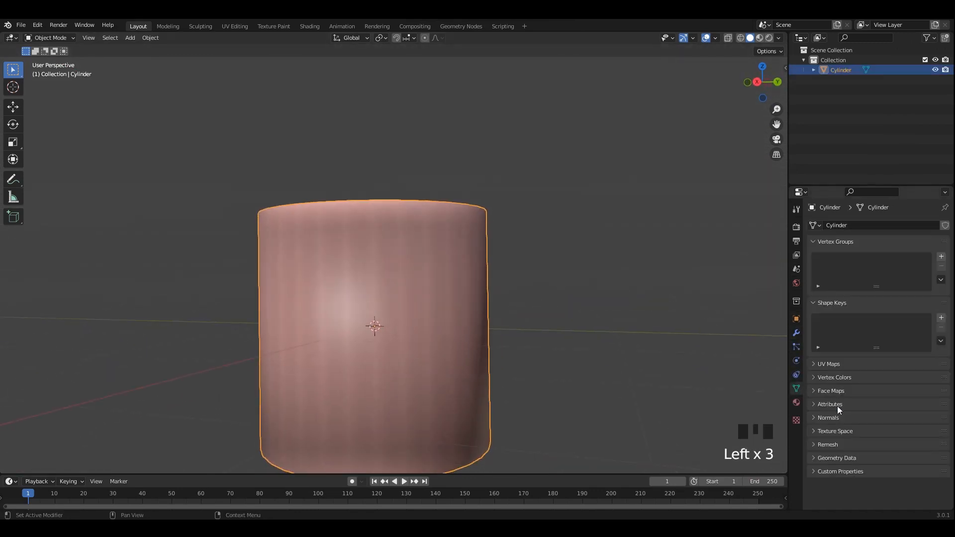
left_click(838, 416)
left_click(831, 418)
left_click(867, 432)
left_click(44, 116)
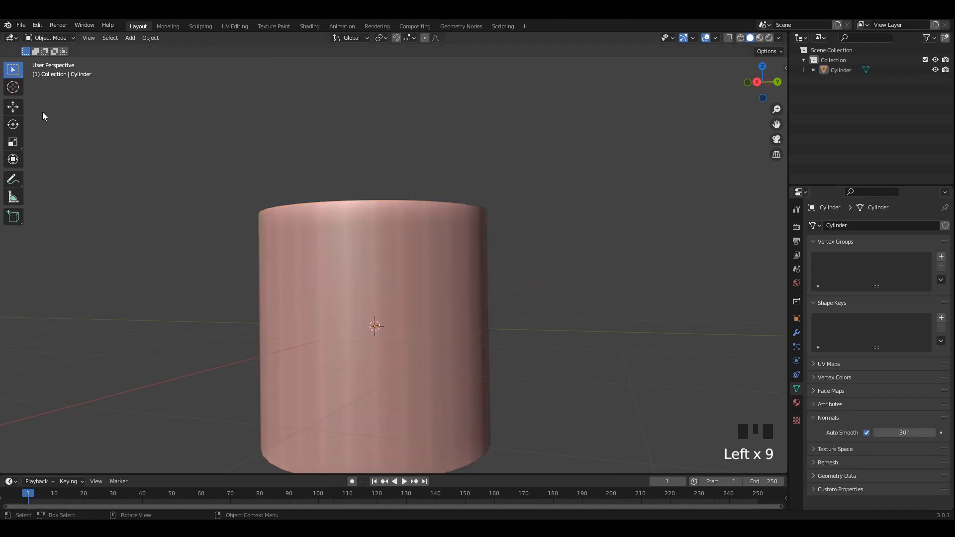
Move the cylinder up about 0.99 m along Z so its base rests at the origin, and apply its transforms.
key("ctrl+KP_1")
left_click(431, 223)
scroll(434, 249, "down", 2)
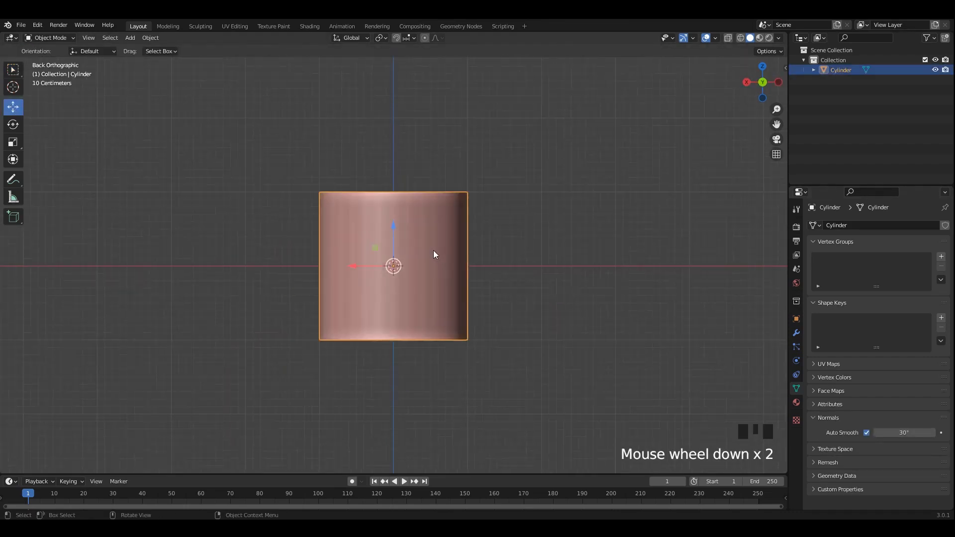
left_click_drag(386, 224, 403, 145)
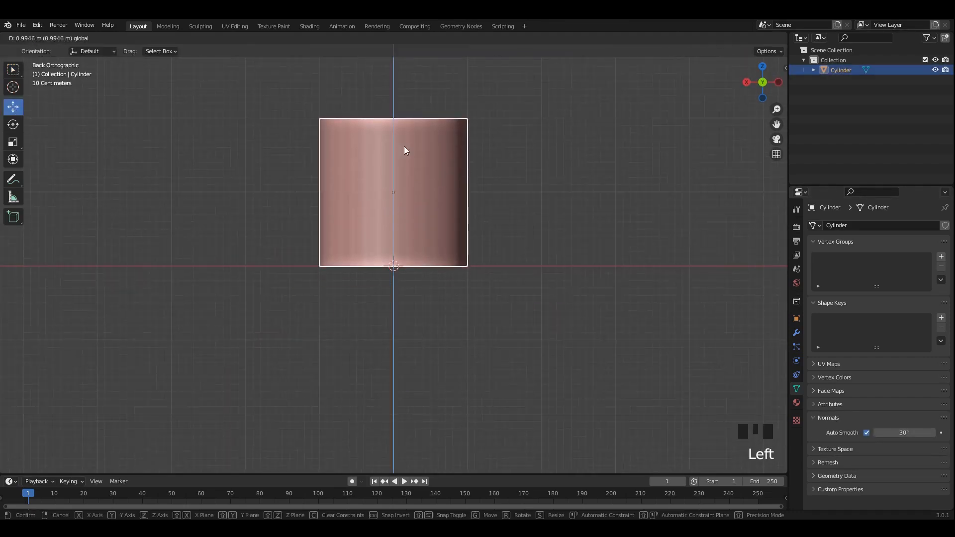
key("ctrl+a")
left_click(562, 262)
Lower the cylinder's top face in Edit Mode to flatten the cylinder into a thin disc.
key("Tab")
middle_click_drag(393, 161, 392, 201)
left_click(102, 37)
left_click(14, 107)
left_click(374, 137)
middle_click_drag(360, 147, 321, 155, "alt")
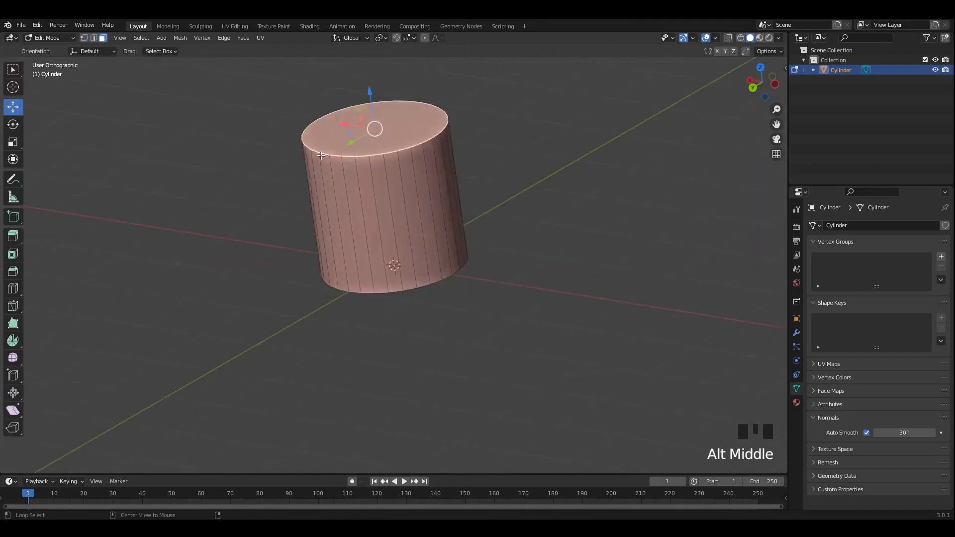
scroll(393, 106, "down", 1, "alt")
left_click_drag(396, 81, 409, 202)
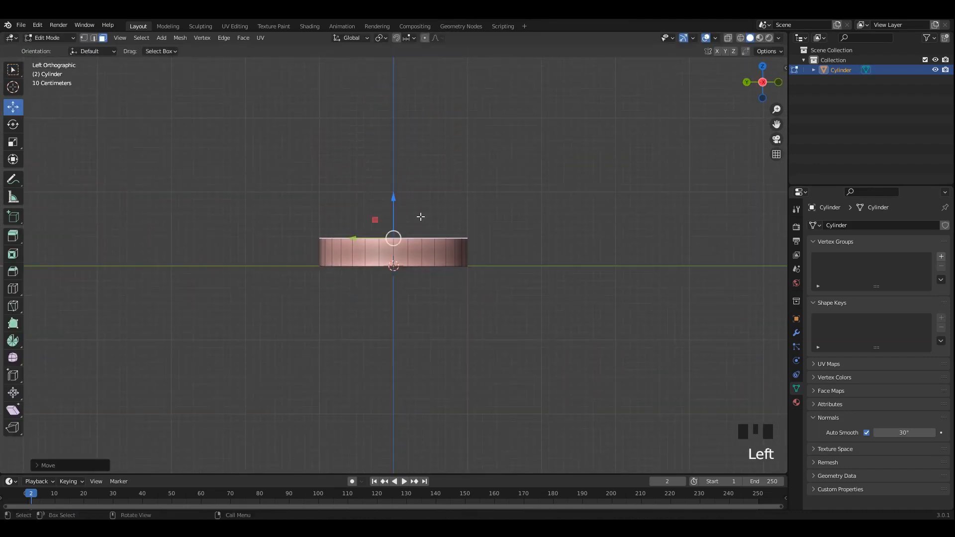
Select the disc's bottom face and apply the object's transforms in Object Mode.
middle_click_drag(420, 217, 417, 180)
left_click(407, 245)
scroll(428, 260, "up", 2)
middle_click_drag(407, 245, 421, 231)
key("Tab")
key("ctrl+a")
left_click(452, 234)
key("ctrl+a")
left_click(440, 254)
Extrude the disc's bottom face downward to form a second, taller section.
key("Tab")
scroll(421, 232, "up", 2, "alt")
key("e")
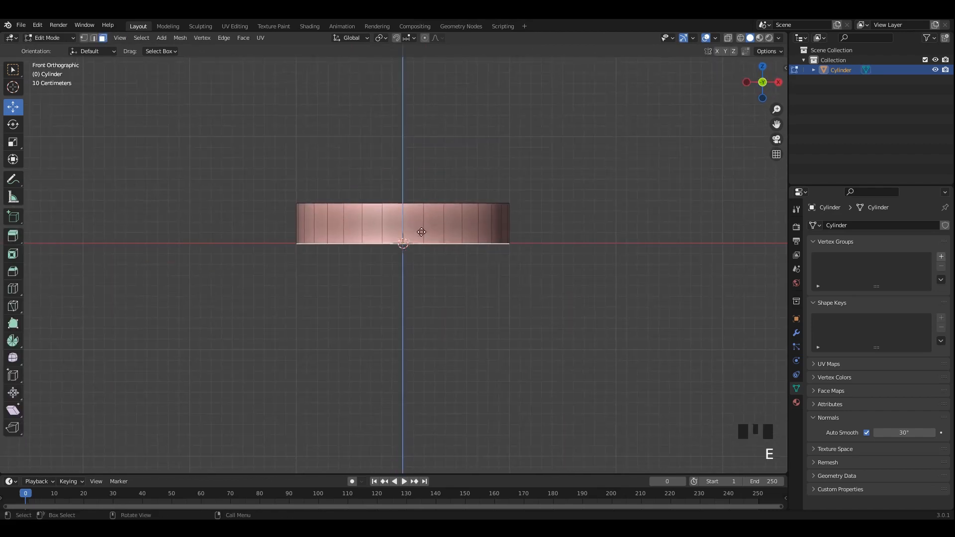
left_click(419, 302)
Select the lower section's ring of side faces and fatten it outward so it is wider than the disc above.
middle_click_drag(419, 301, 363, 179)
left_click(437, 265, "alt+shift")
key("alt+s")
left_click(469, 284)
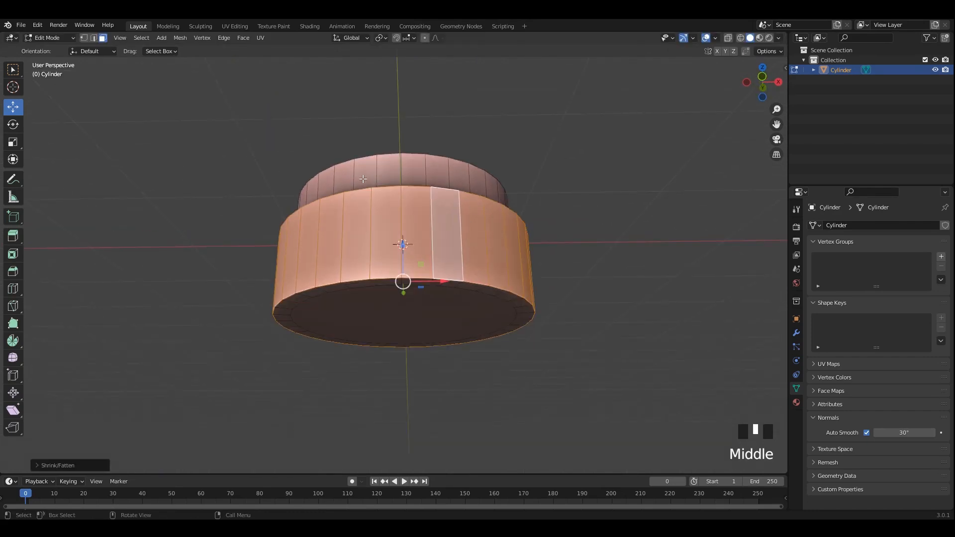
Move the bottom face downward and scale it in to a point, forming a cone under the lower section.
middle_click_drag(428, 251, 439, 225)
left_click(427, 266)
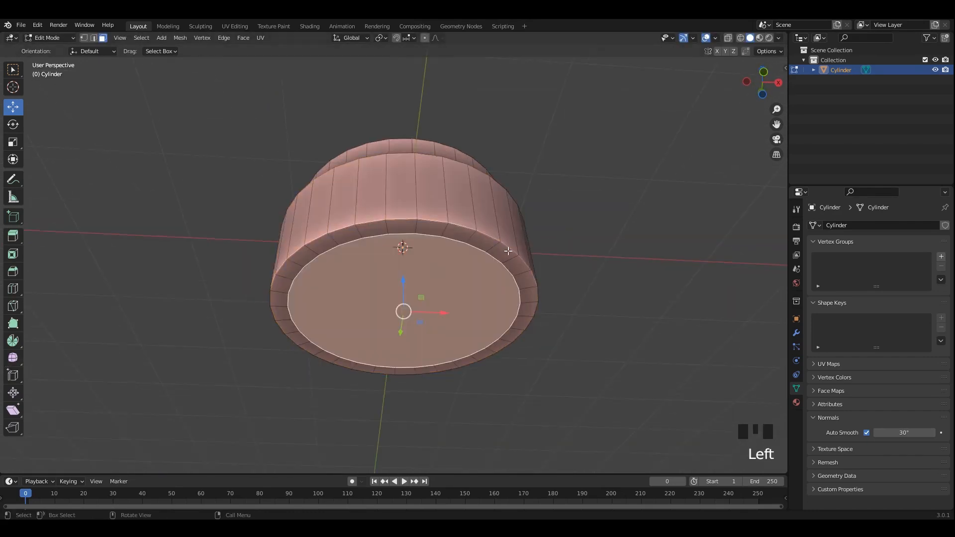
key("KP_3")
middle_click_drag(416, 267, 416, 228, "shift")
left_click_drag(406, 260, 407, 302)
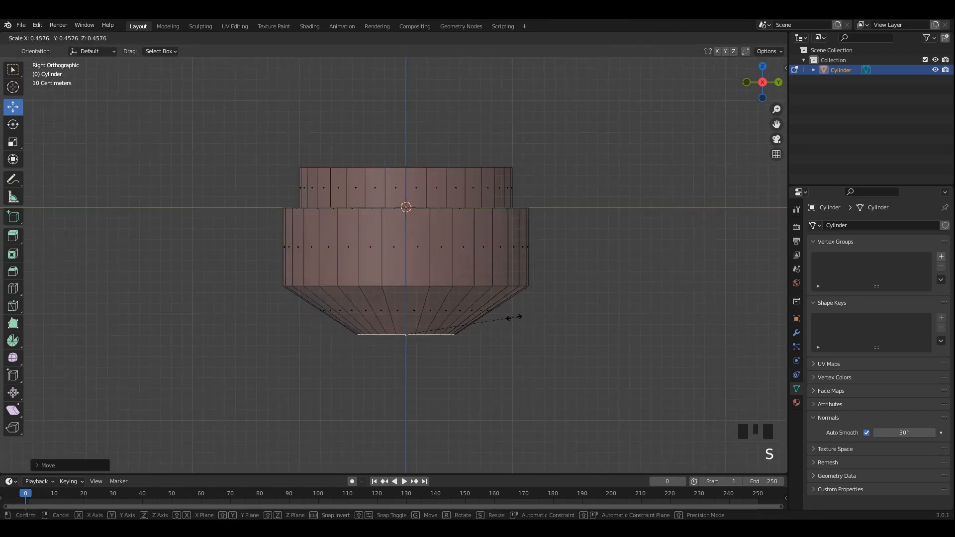
key("Return")
key("alt+z")
key("Tab")
double_click(438, 289)
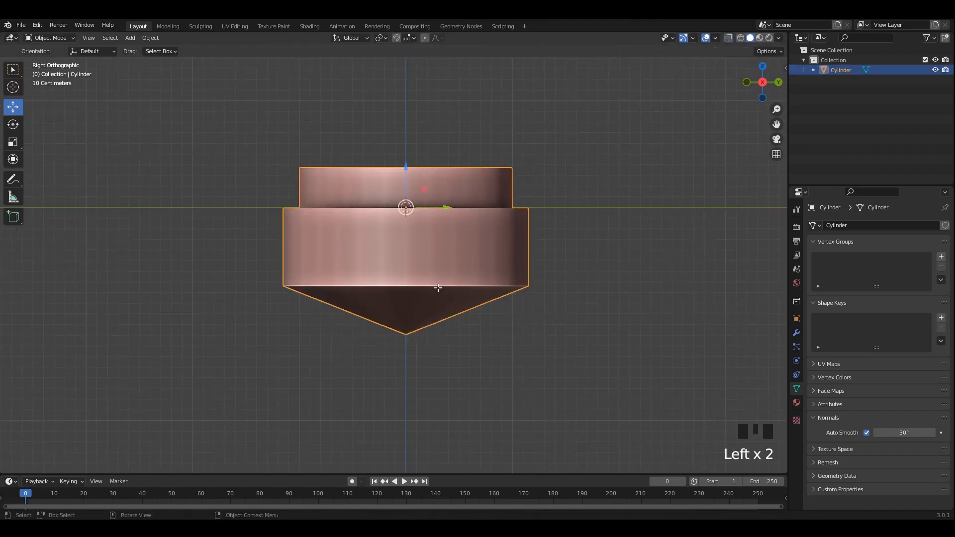
Apply smooth shading to the pommel shape again and save the file.
key("Tab")
mouse_move(439, 298)
middle_mouse_down()
mouse_move(445, 254)
mouse_move(450, 288)
middle_mouse_up()
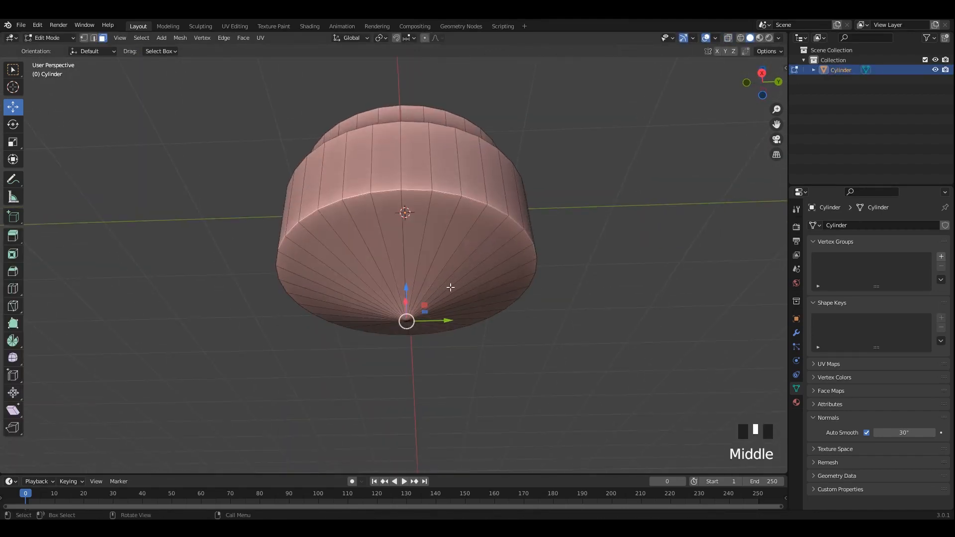
left_click(429, 324)
key("Tab")
right_click(460, 235)
middle_click_drag(492, 199, 425, 310)
left_click(461, 233)
key("Tab")
scroll(495, 253, "up", 2)
key("ctrl+s")
Scale the edge loop at the cone's upper rim outward and move the cone tip further down.
key("ctrl+KP_1")
key("alt+z")
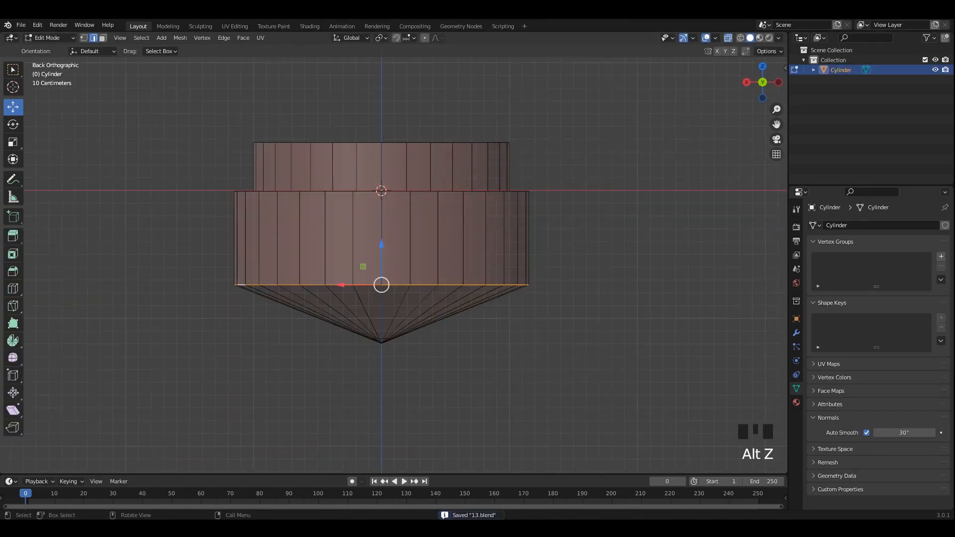
key("s")
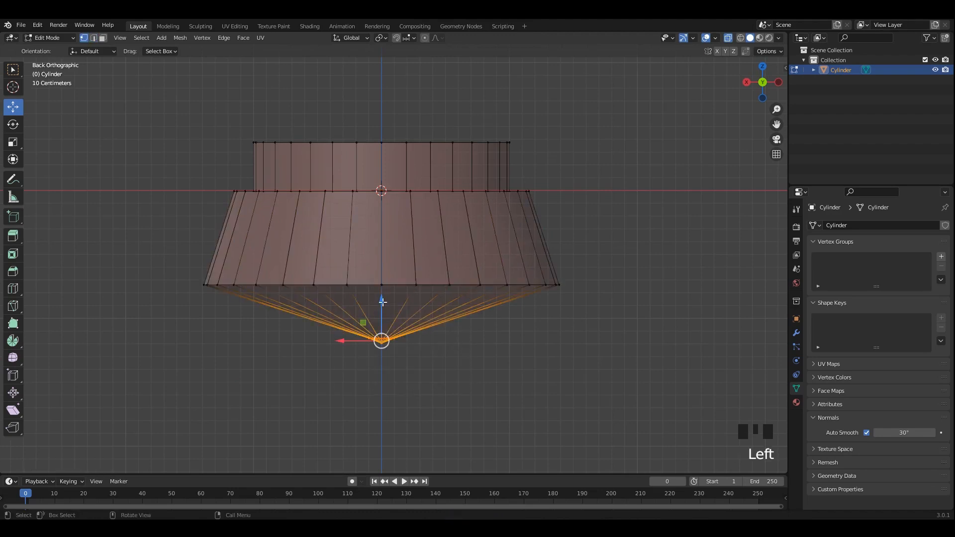
key("Tab")
key("Tab")
key("Tab")
key("alt+z")
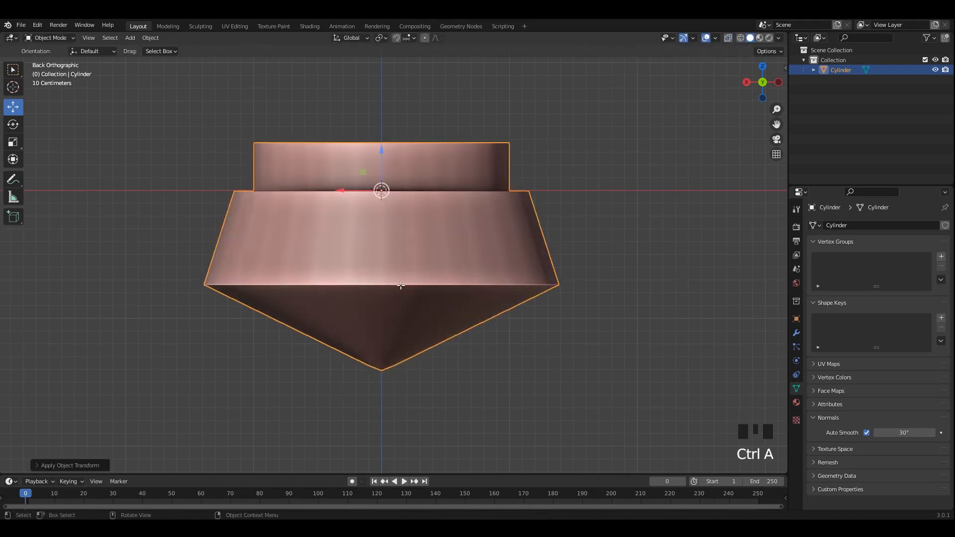
Widen the cone's upper rim loop further and scale the small vertex ring at the cone tip outward.
key("Tab")
key("2")
left_click(539, 302)
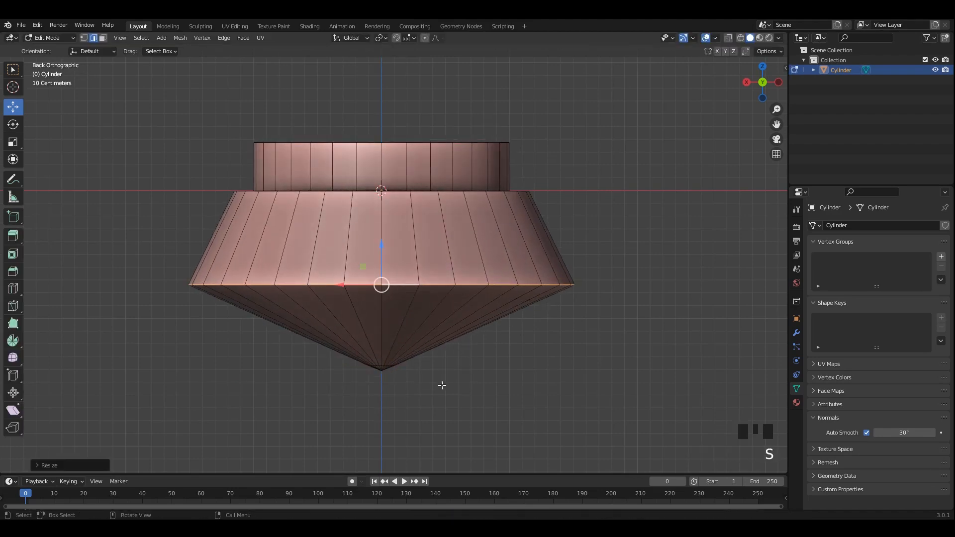
key("alt+z")
left_click(524, 409)
key("alt+z")
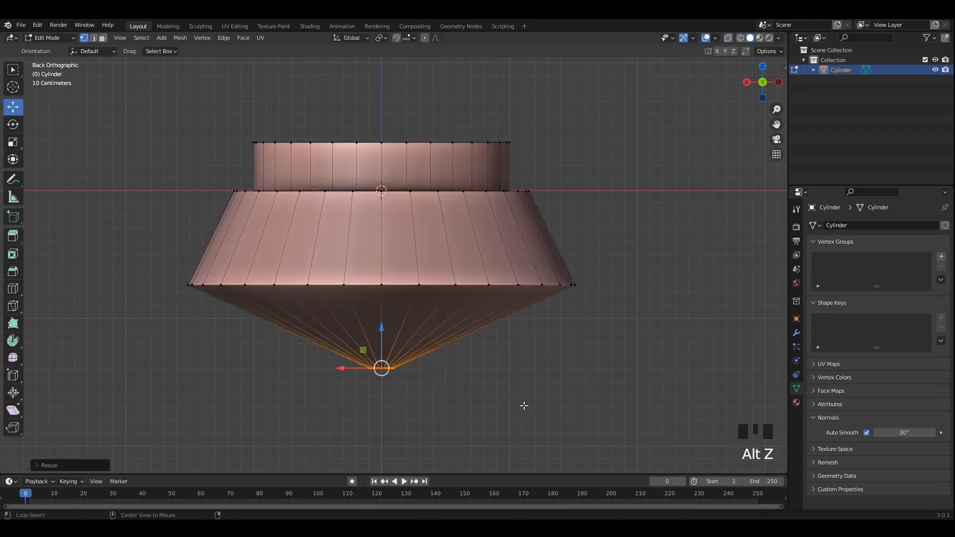
Extend the cone tip to a point below its small ring and select that ring in X-ray view.
key("alt+z")
middle_click_drag(453, 396, 440, 340)
scroll(439, 340, "up", 1)
key("alt+z")
middle_click_drag(413, 375, 368, 430, "alt")
key("alt+z")
middle_click_drag(378, 430, 380, 356, "shift")
scroll(380, 356, "up", 2)
key("ctrl+z")
scroll(420, 368, "up", 2)
middle_click_drag(407, 417, 375, 334)
scroll(378, 333, "up", 1)
left_click_drag(374, 373, 333, 404)
key("KP_1")
key("alt+z")
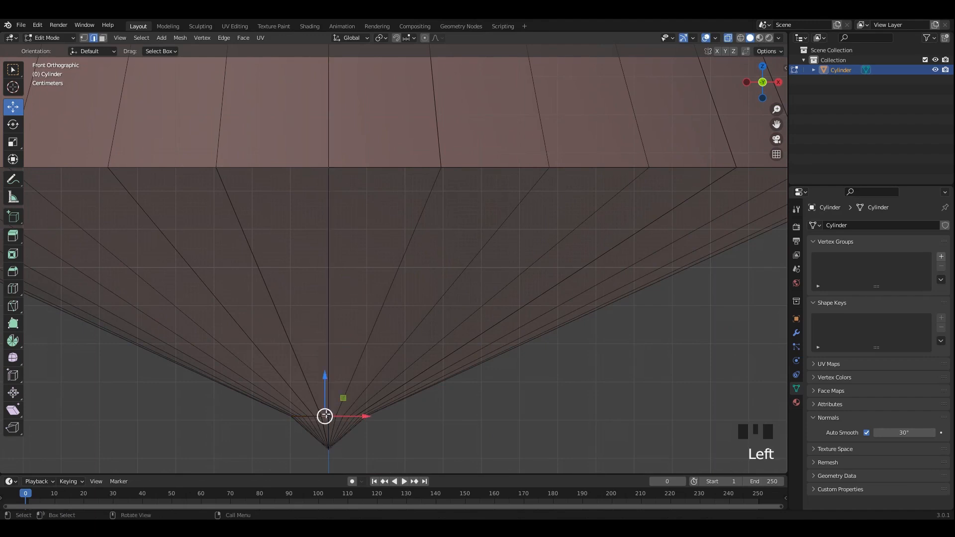
Slide the selected ring up to about the middle of the cone and scale it inward for a concave profile.
scroll(326, 415, "down", 4)
middle_click_drag(366, 305, 371, 336, "shift")
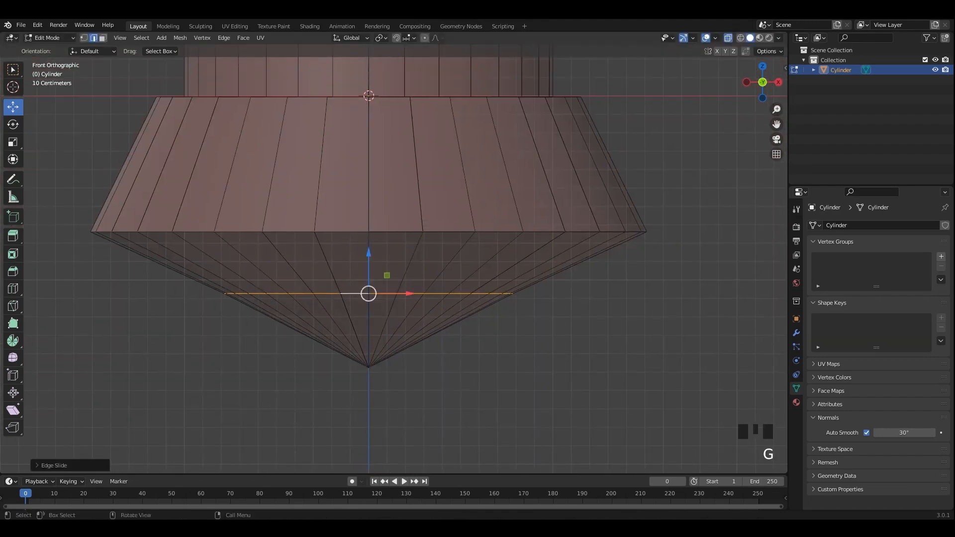
key("s")
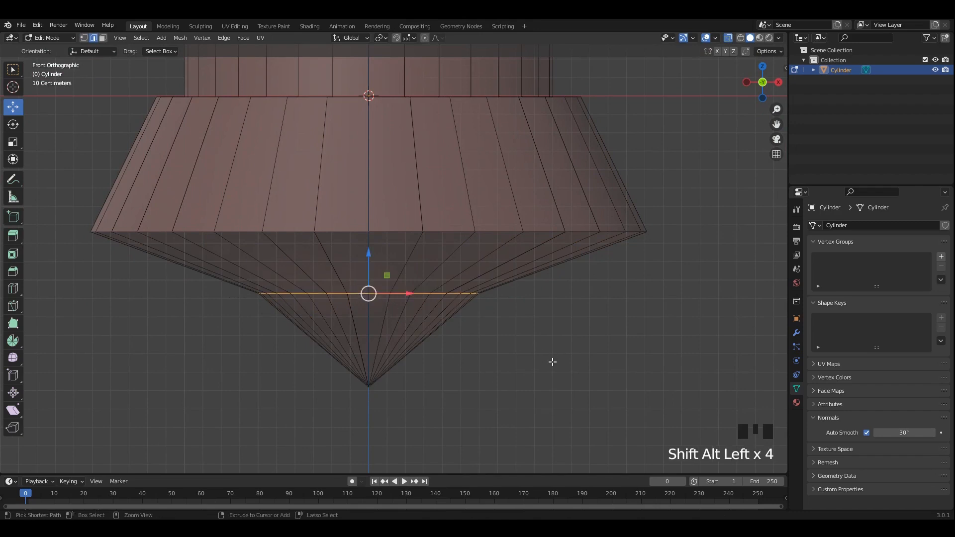
Bevel the mid-cone ring with 4 segments and a width of about 0.703 m, and save the file.
key("ctrl+b")
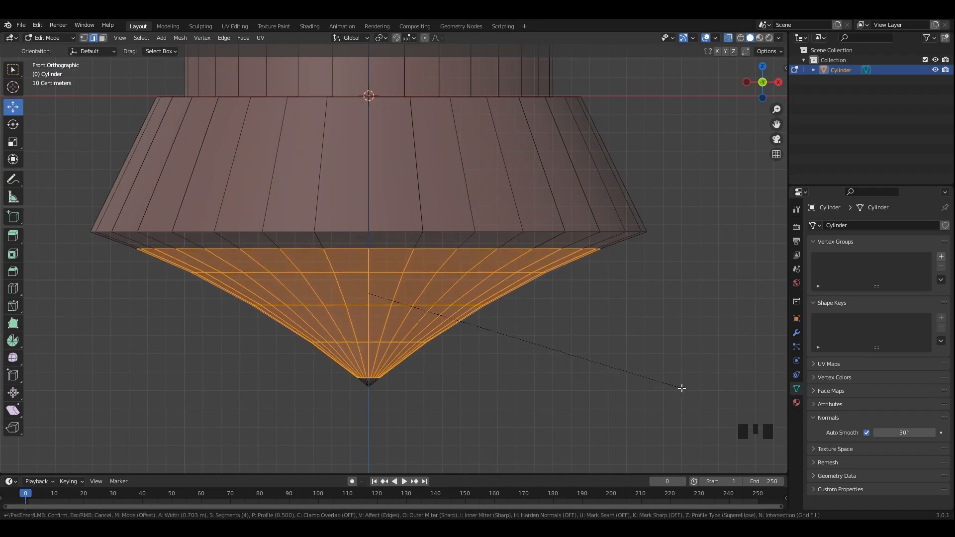
left_click(681, 388)
key("alt+z")
key("Tab")
left_click(618, 355)
scroll(572, 338, "down", 2)
middle_click_drag(549, 324, 551, 394, "shift")
left_click(472, 283)
key("ctrl+s")
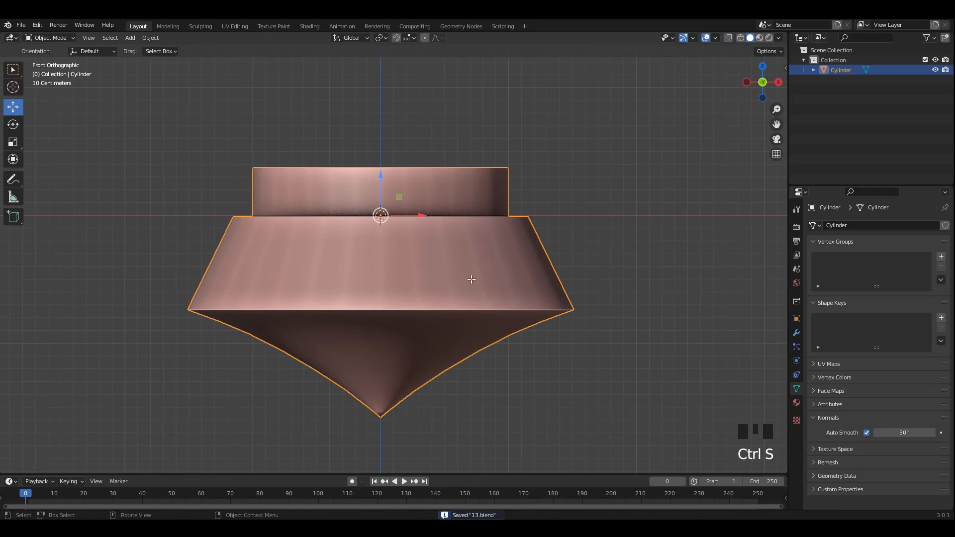
Bevel the two edge loops around the ledge where the collar meets the cone's shoulder, and save the file.
key("Tab")
middle_click_drag(471, 280, 478, 273)
middle_click_drag(456, 241, 465, 248)
key("ctrl+b")
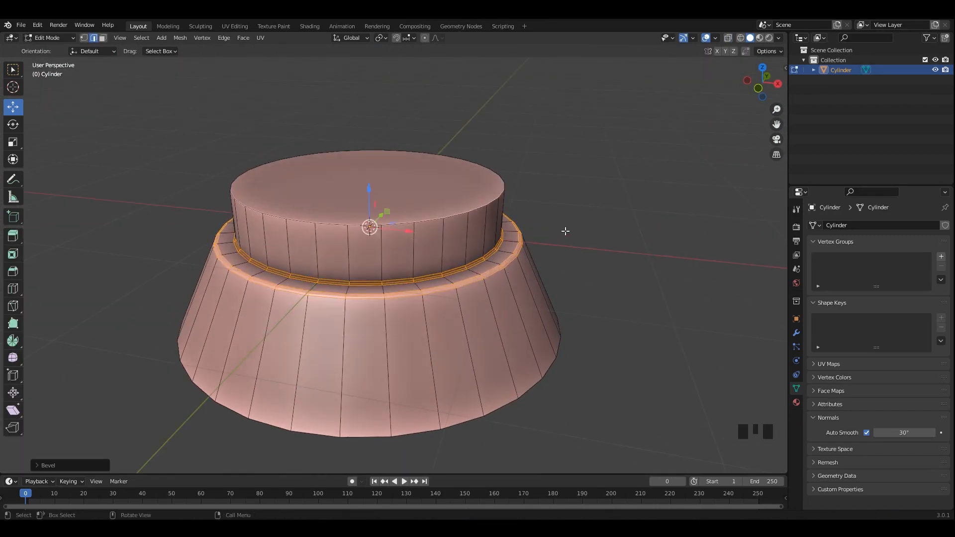
key("Tab")
scroll(492, 270, "down", 1, "alt")
key("ctrl+s")
Raise the collar's top face slightly to make the collar taller.
middle_click_drag(491, 270, 415, 249)
key("Tab")
key("3")
left_click(443, 225)
key("KP_1")
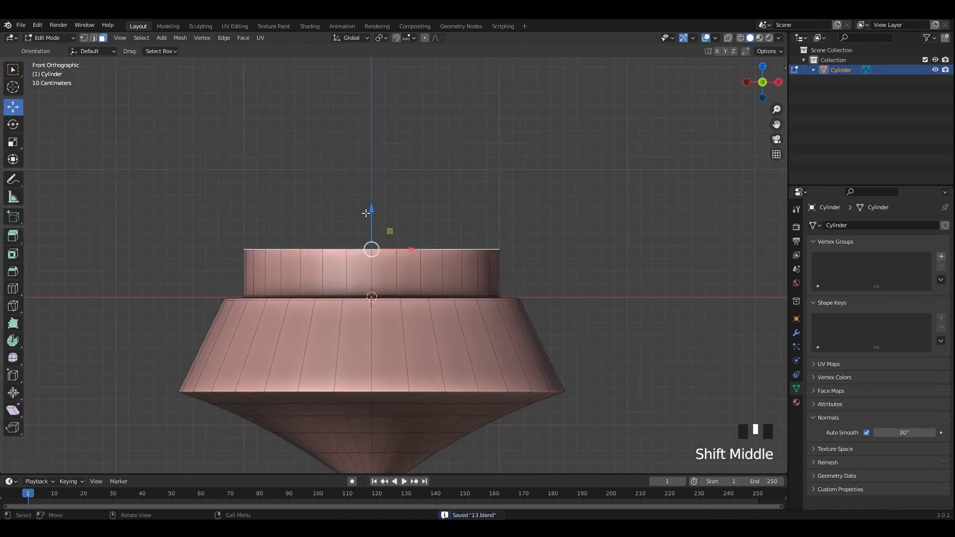
left_click_drag(366, 213, 366, 202)
Inset the collar's top face and extrude it upward in two sections to form a narrower neck.
middle_click_drag(366, 203, 522, 338, "shift")
key("e")
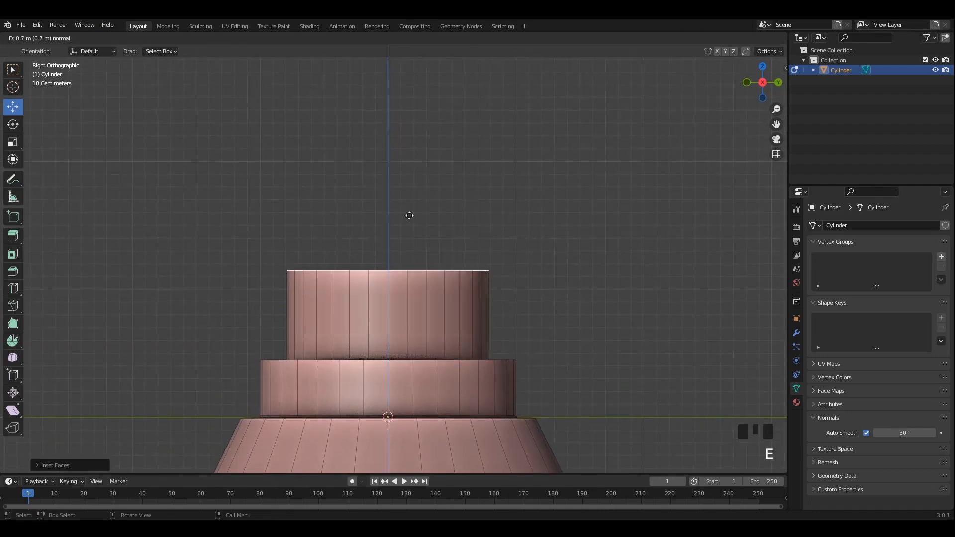
key("e")
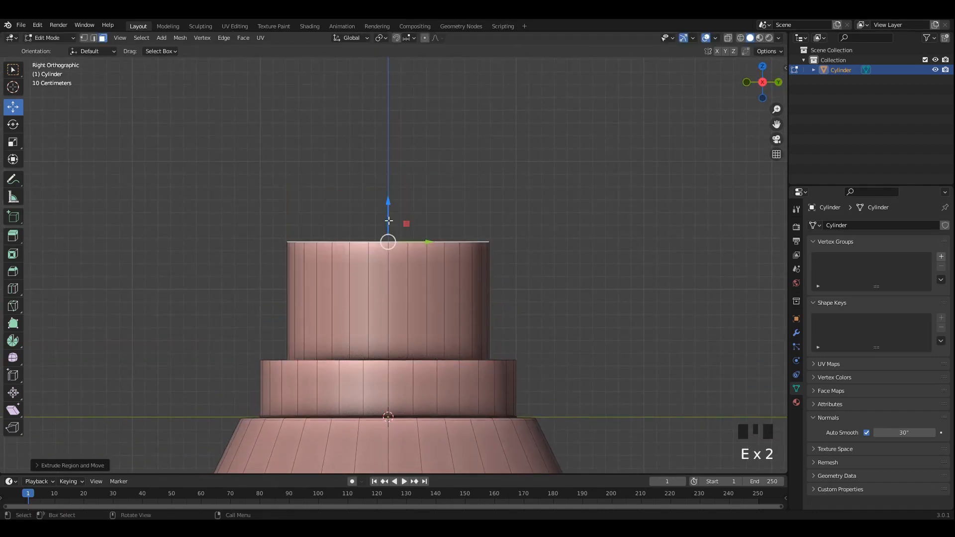
left_click(389, 174)
Extrude the collar's outer face band in place and push it outward with Shrink/Fatten so it overhangs the cone.
middle_click_drag(404, 219, 370, 348, "shift")
left_click(378, 314, "alt+shift")
middle_click_drag(447, 348, 475, 268, "shift")
key("e")
right_click(466, 279)
key("alt+s")
left_click(475, 291)
left_click(509, 288)
key("Tab")
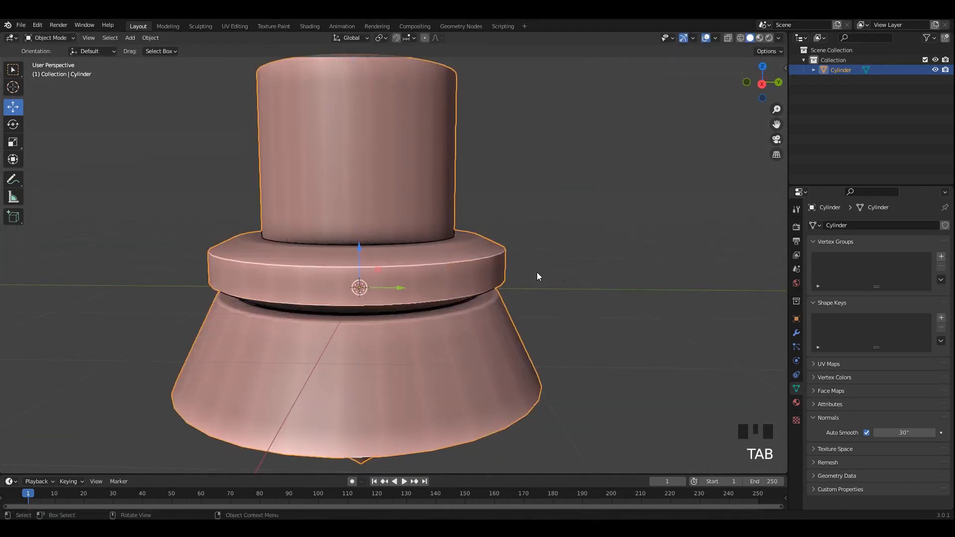
Adjust how far the collar's outer face band protrudes with Shrink/Fatten.
key("Tab")
middle_click_drag(537, 275, 475, 260, "alt")
scroll(567, 298, "up", 2)
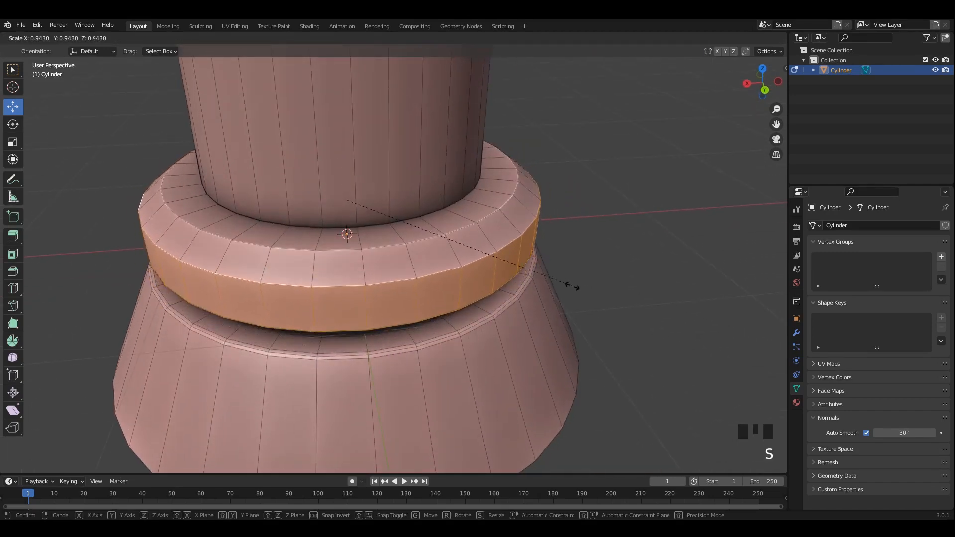
key("alt+s")
left_click(559, 358)
Add a horizontal loop cut around the middle of the collar's outer band.
middle_click_drag(558, 358, 483, 266)
key("ctrl+r")
left_click(502, 268)
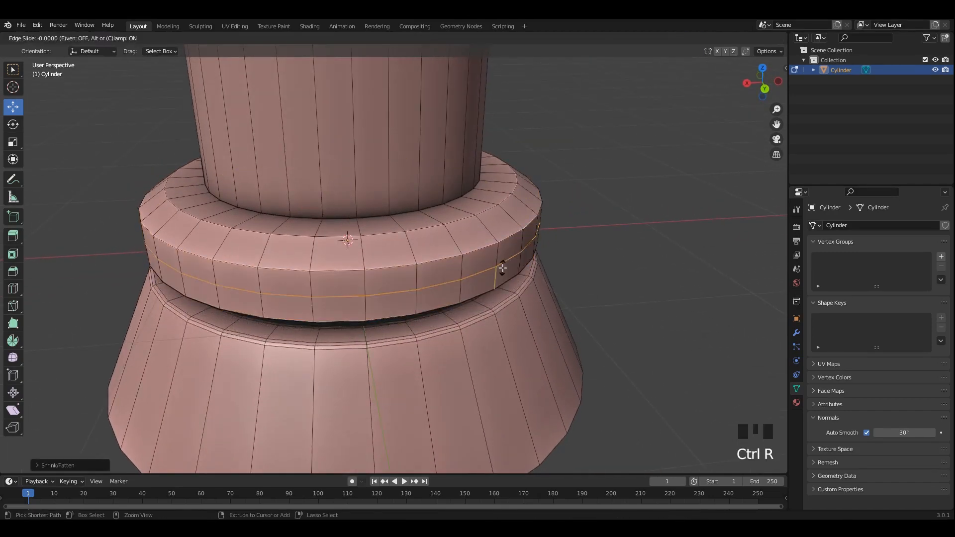
left_click(540, 255)
scroll(561, 268, "down", 6)
key("Tab")
left_click(561, 268)
middle_click_drag(560, 268, 481, 281)
scroll(517, 219, "up", 2)
Widen the short section at the neck's upper end into a protruding flange, and save the file.
left_click(429, 218)
key("Tab")
middle_click_drag(428, 218, 430, 258)
middle_click_drag(431, 214, 432, 258, "shift")
scroll(422, 196, "up", 1)
key("ctrl+s")
middle_click_drag(433, 258, 477, 268)
Bevel the flange's upper and lower outer edge loops with 3 segments to round its rim.
key("alt+z")
key("alt+z")
scroll(477, 268, "up", 2)
key("2")
left_click(484, 304, "alt+shift")
left_click(483, 304, "alt+shift")
left_click(484, 305, "alt+shift")
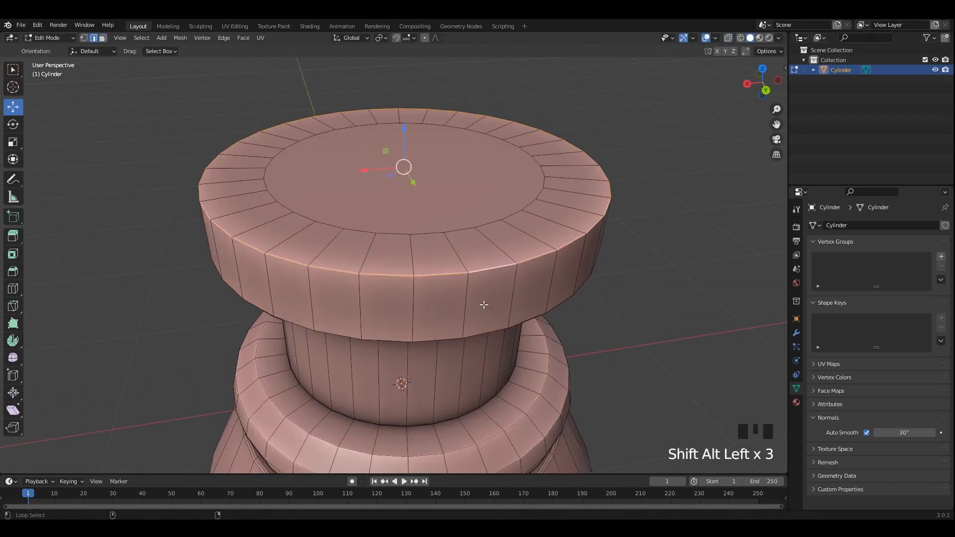
key("ctrl+b")
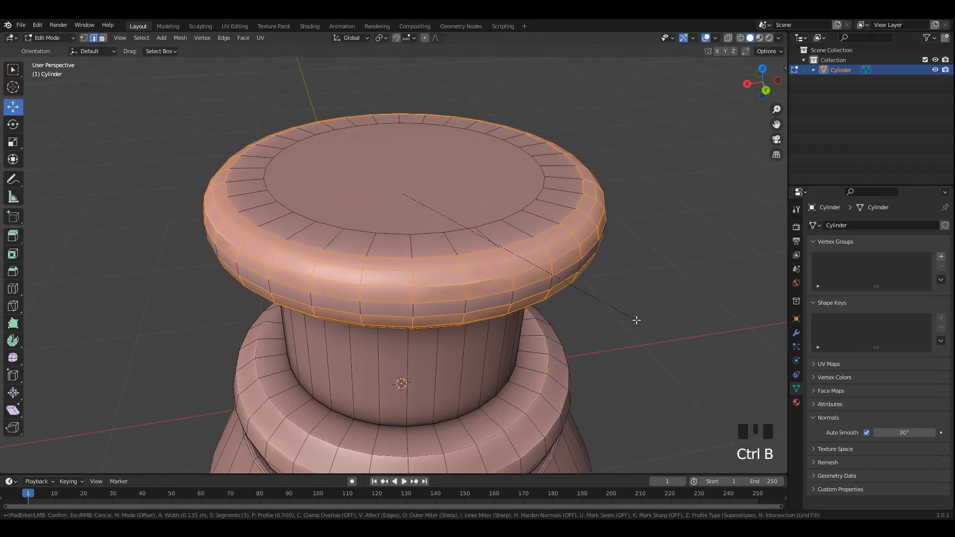
left_click(656, 335)
Bevel the edge loops where the neck meets the flange and the collar with 4 segments for concave transitions.
middle_click_drag(657, 335, 578, 225)
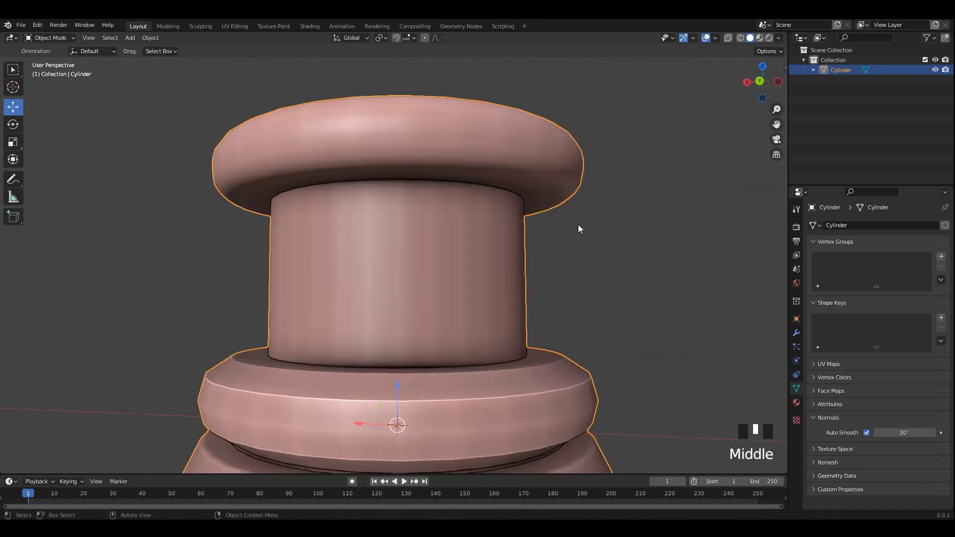
scroll(464, 241, "up", 3)
key("2")
left_click(448, 133)
middle_click_drag(448, 134, 398, 196)
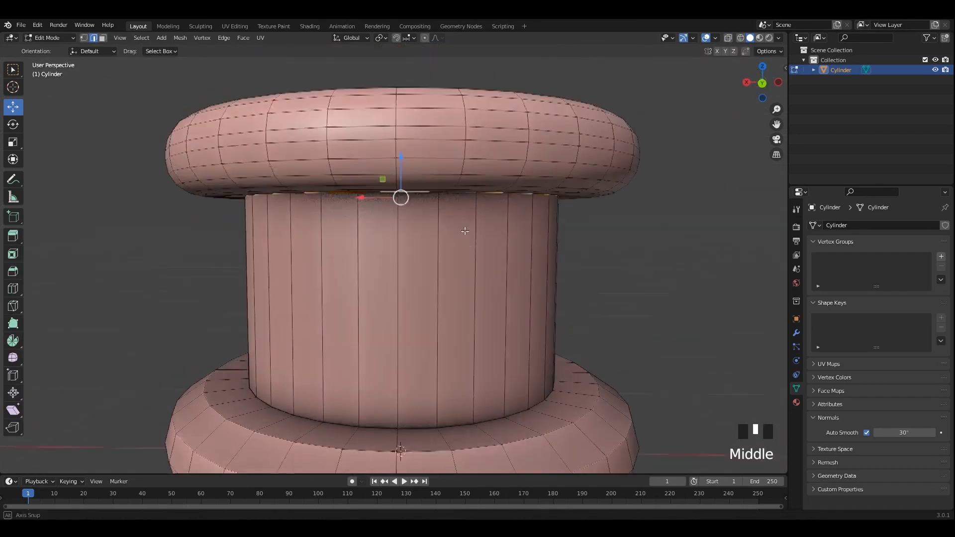
left_click(399, 283, "alt+shift")
middle_click_drag(398, 283, 367, 202, "shift")
key("ctrl+b")
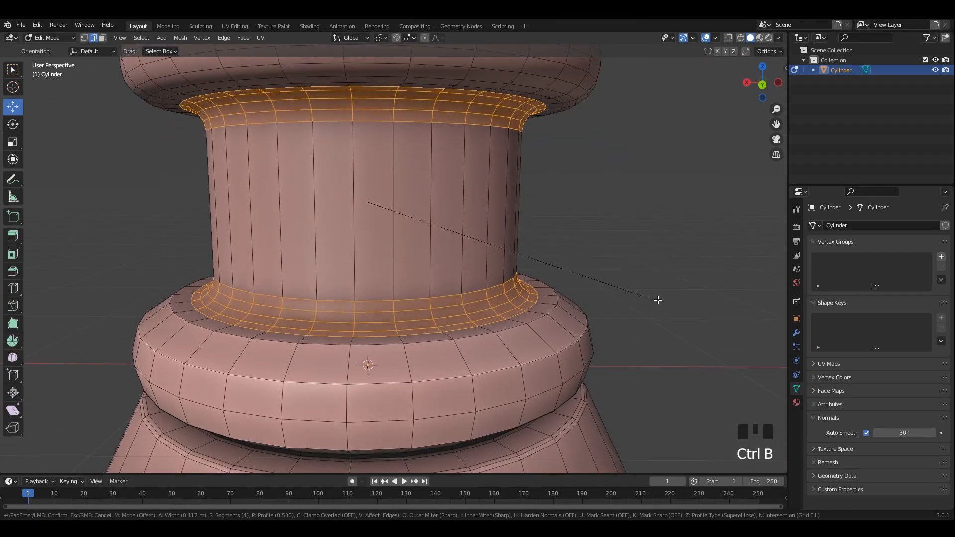
left_click(747, 306)
key("Tab")
scroll(561, 220, "down", 2)
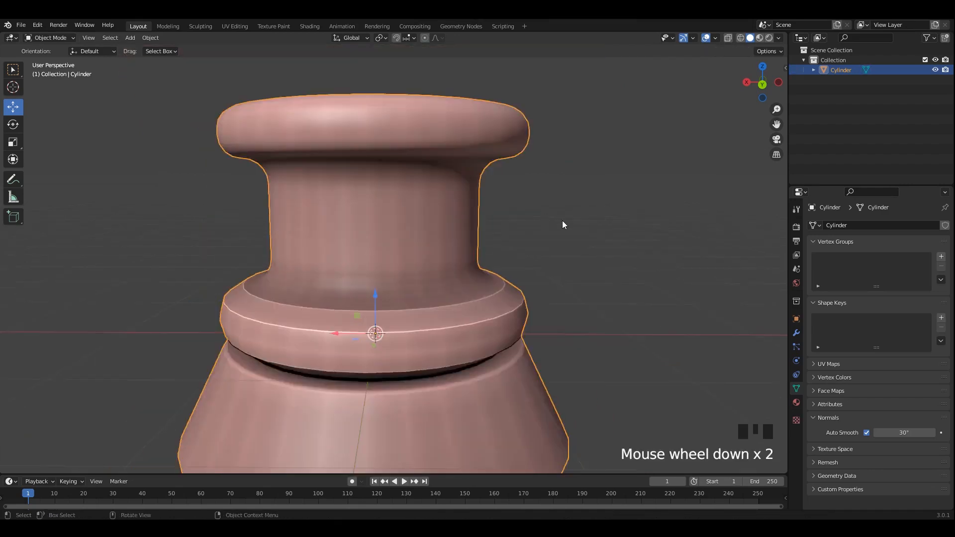
Check the whole pommel profile from a distance and save the file.
key("ctrl+KP_3")
scroll(565, 255, "down", 3)
left_click(566, 255)
scroll(565, 254, "down", 3)
middle_click_drag(518, 241, 521, 243)
scroll(478, 246, "up", 2)
key("Tab")
key("ctrl+s")
Bevel the two edge loops bounding the straight middle part of the neck into narrow bands.
scroll(390, 224, "up", 3)
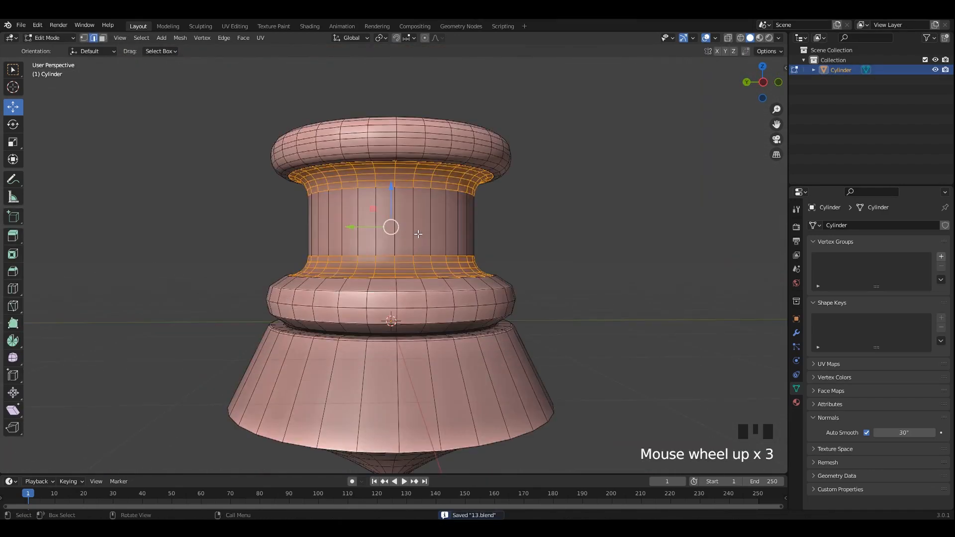
scroll(379, 247, "up", 2)
left_click(392, 196)
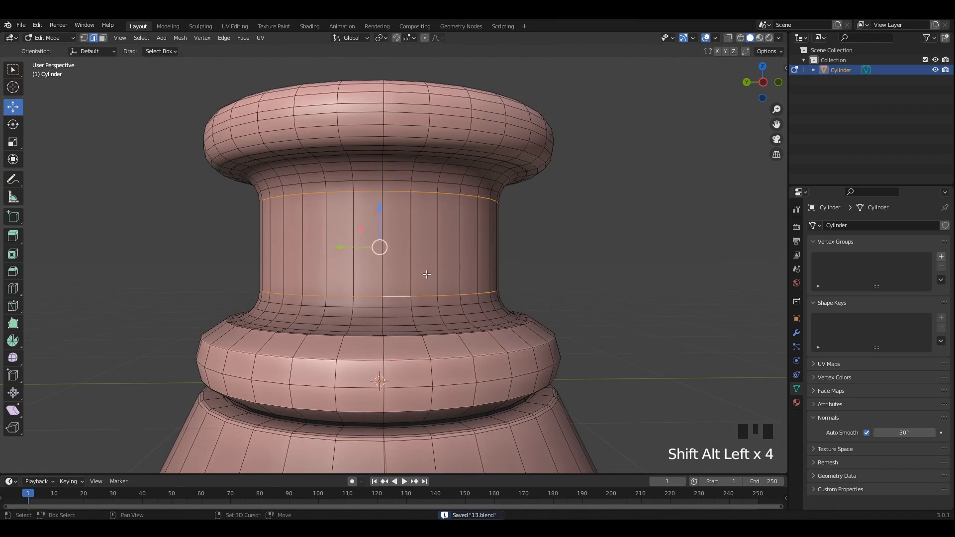
scroll(605, 301, "up", 3)
key("ctrl+b")
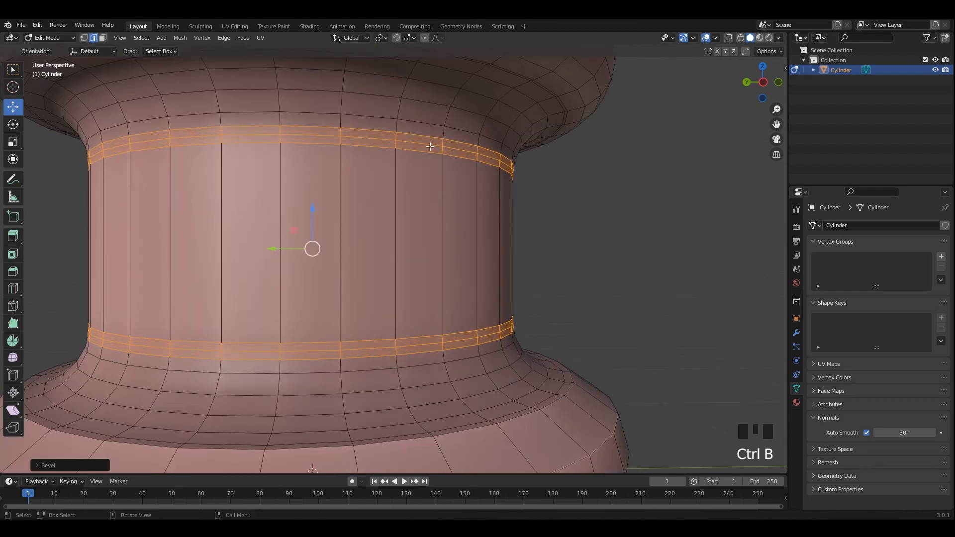
left_click(430, 147)
Shrink the middle loop of both narrow neck bands inward by about 0.02 m to form grooves, and save the file.
left_click(429, 146, "alt")
key("alt+s")
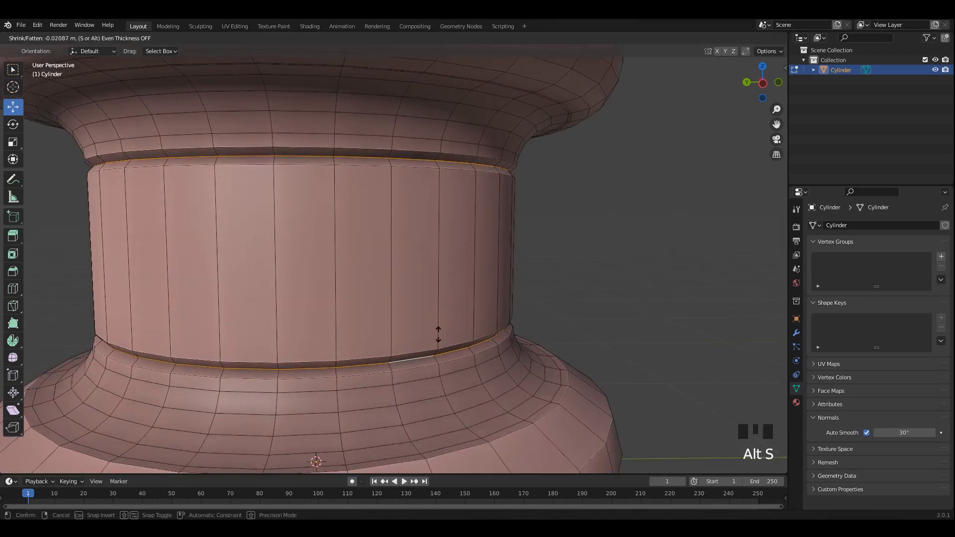
left_click(438, 337)
key("alt+z")
scroll(438, 337, "down", 3)
key("alt+z")
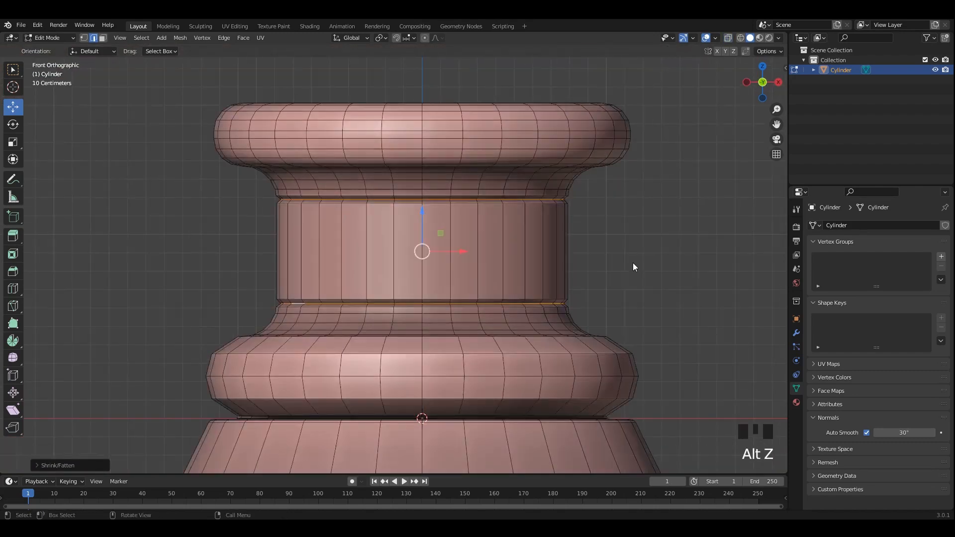
key("Tab")
middle_click_drag(632, 263, 500, 217)
scroll(477, 256, "up", 3)
key("ctrl+s")
Scale the flat top face of the flange up by a factor of about 1.14.
key("Tab")
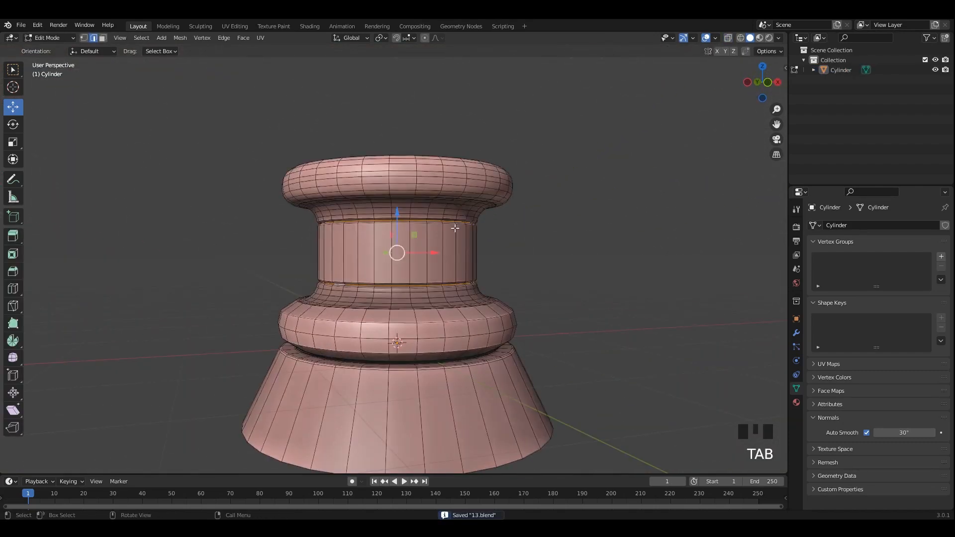
mouse_move(477, 256)
middle_mouse_down("shift")
mouse_move(422, 263)
mouse_move(468, 251)
middle_mouse_up("shift")
left_click(422, 263)
key("s")
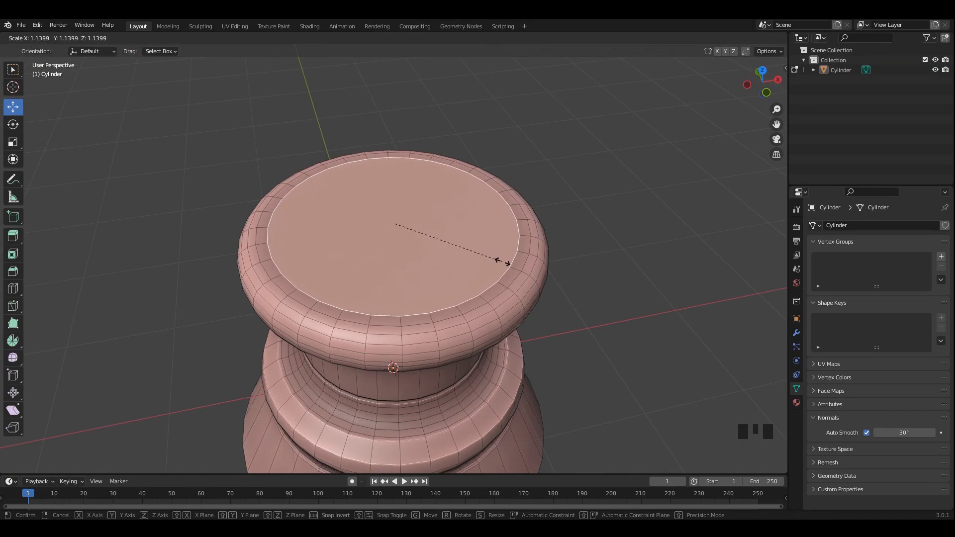
left_click(509, 262)
Extrude the top face upward into a shaft and raise its end about 2.2 m further.
key("KP_3")
scroll(426, 223, "down", 1)
middle_click_drag(424, 222, 413, 320, "shift")
key("e")
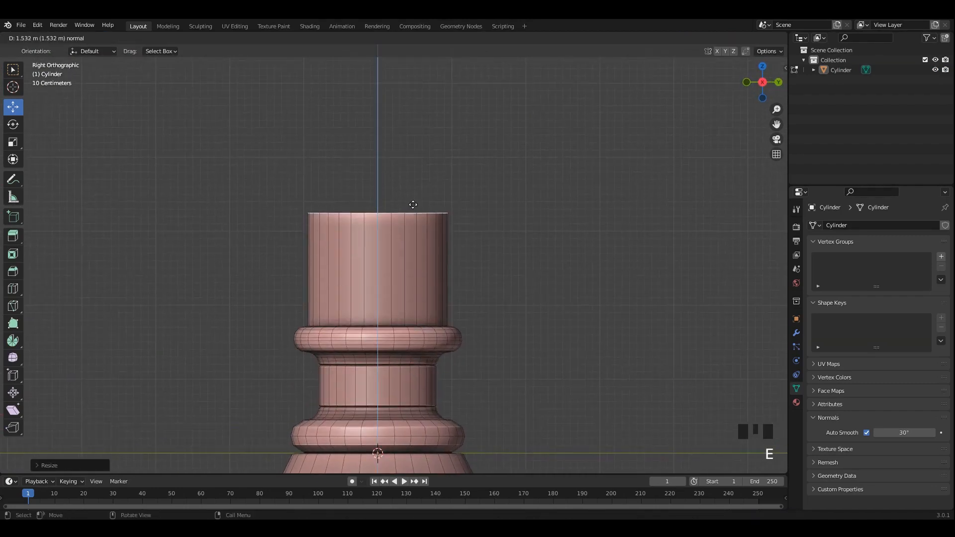
left_click(413, 106)
scroll(384, 193, "down", 5)
middle_click_drag(383, 192, 387, 270, "shift")
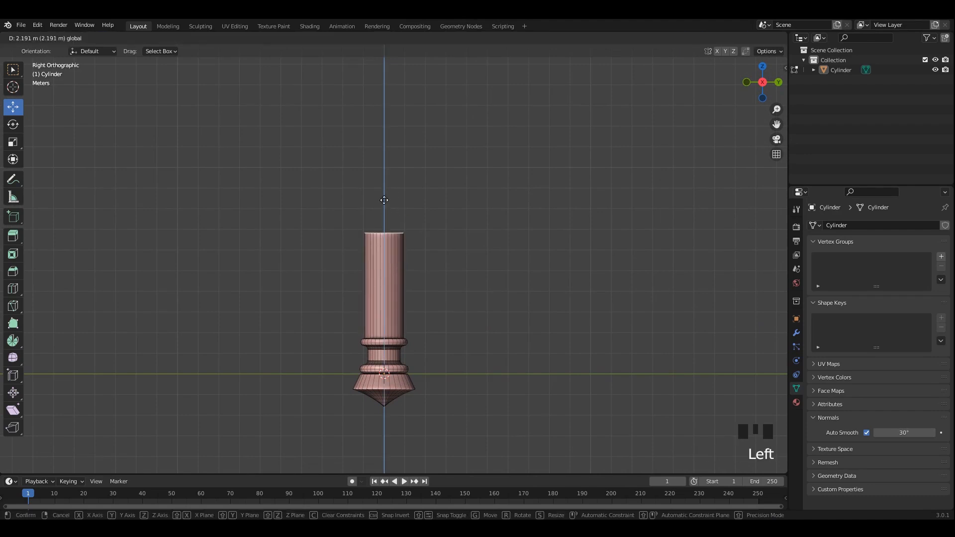
left_click_drag(383, 200, 384, 199)
Extrude the shaft's end face upward about 0.28 m to add a short band.
key("KP_Decimal")
middle_click_drag(384, 200, 418, 258)
scroll(418, 243, "down", 4)
scroll(418, 258, "up", 2)
key("e")
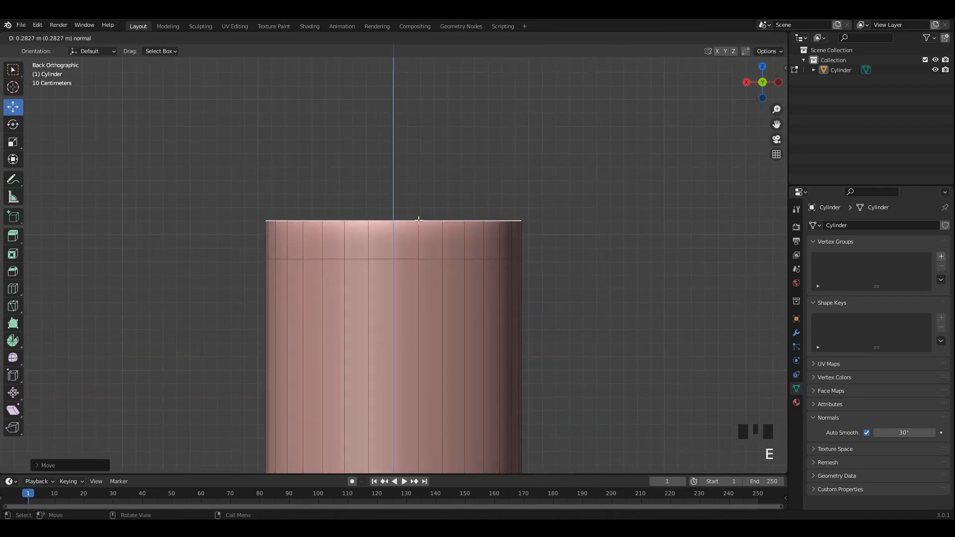
right_click(418, 220)
left_click_drag(392, 223, 392, 187)
scroll(440, 245, "down", 4)
middle_click_drag(434, 262, 436, 144, "shift")
scroll(428, 204, "down", 2)
key("ctrl+z")
Raise the end face above the short band to add an upper shaft section.
middle_click_drag(443, 232, 450, 204)
middle_click_drag(455, 269, 385, 291, "shift")
scroll(385, 292, "up", 3)
middle_click_drag(442, 284, 354, 278, "alt")
scroll(354, 279, "up", 2)
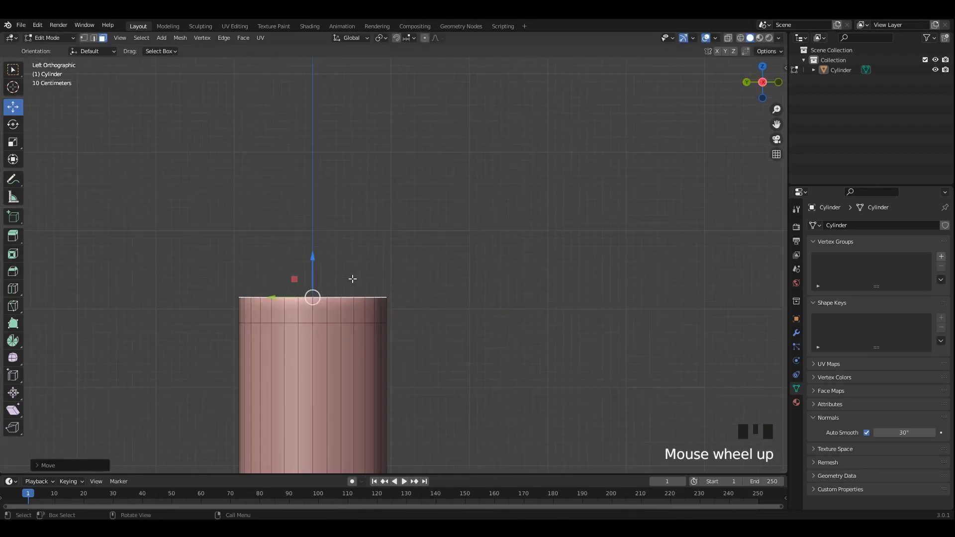
left_click_drag(296, 267, 297, 262)
Extrude the short band's faces around the shaft and scale them in X-ray view to start a raised ring.
middle_click_drag(318, 299, 453, 356, "shift")
key("e")
scroll(369, 257, "down", 2)
left_click(356, 307)
right_click(417, 329)
key("alt+z")
key("s")
left_click(439, 367)
key("alt+z")
scroll(443, 363, "up", 2)
Refine how far the ring protrudes from the shaft with Shrink/Fatten.
middle_click_drag(523, 323, 462, 341, "alt")
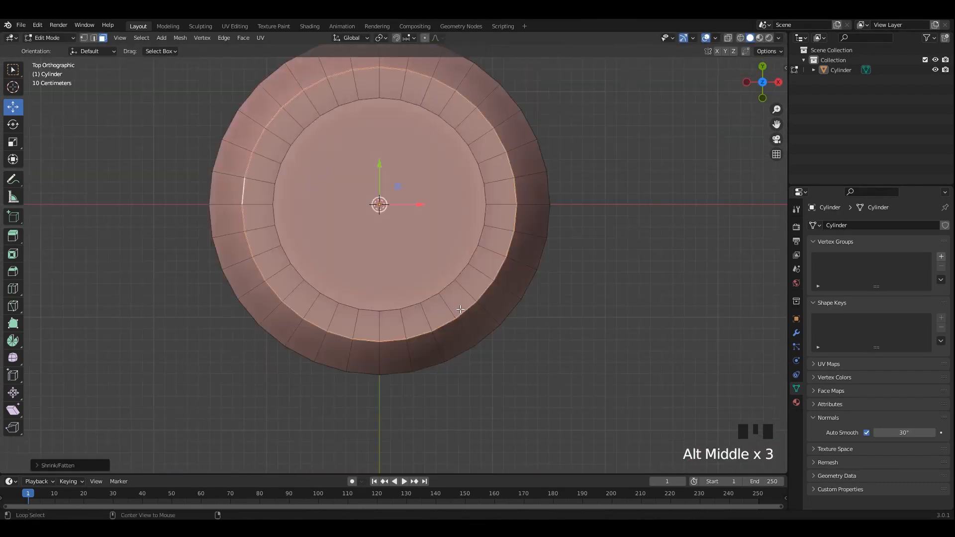
key("alt+z")
key("alt+z")
key("alt+z")
key("alt+s")
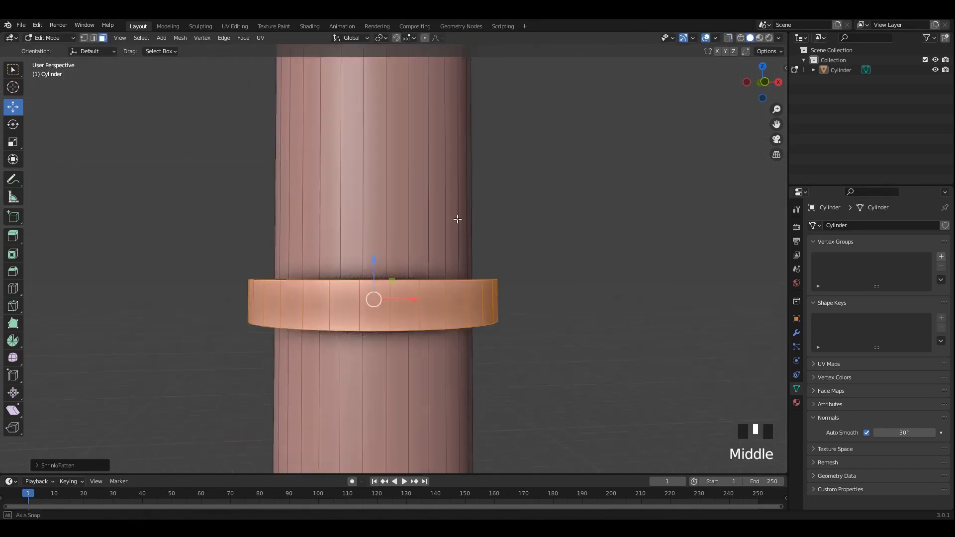
Bevel the shaft ring's upper and lower outer edge loops with 4 segments and a width of about 0.171 m.
double_click(420, 295)
middle_click_drag(434, 263, 429, 284)
scroll(428, 284, "up", 3)
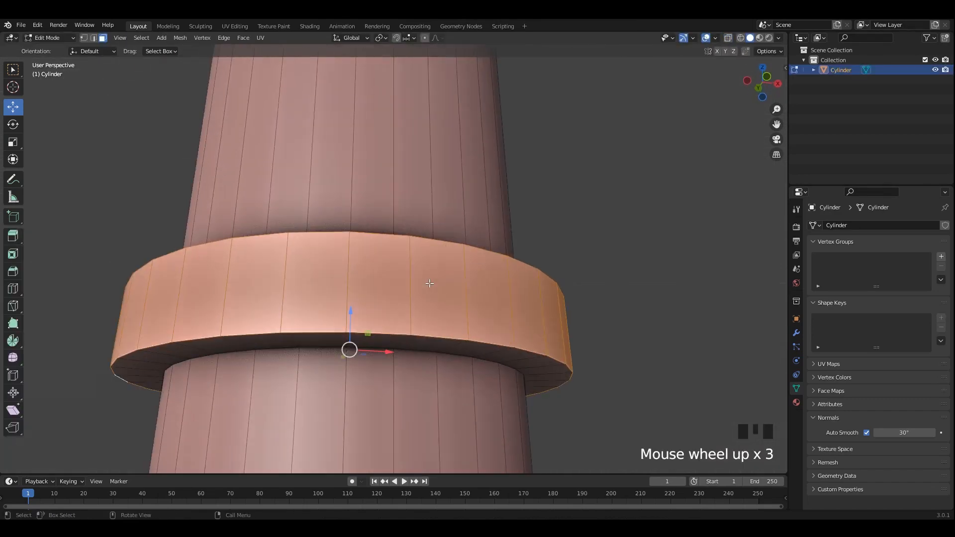
key("2")
left_click(432, 337)
left_click(443, 343, "alt+shift")
left_click(450, 346, "alt+shift")
left_click(454, 347, "alt+shift")
middle_click_drag(454, 318, 533, 324)
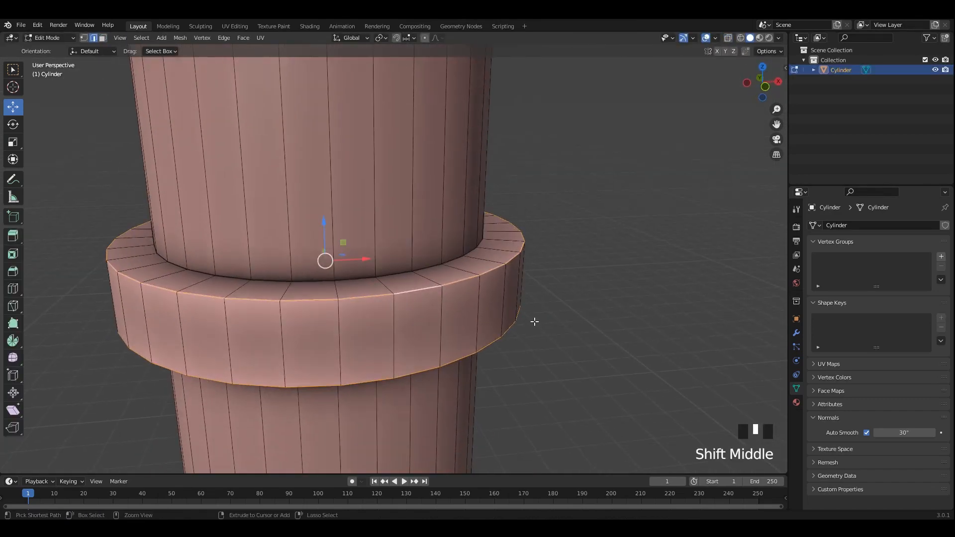
key("ctrl+b")
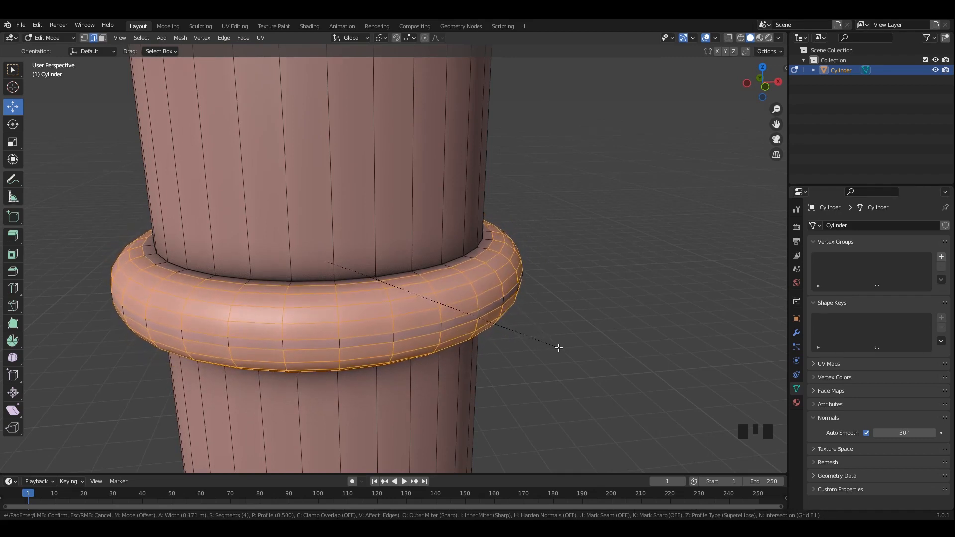
left_click(558, 348)
Check the full shaft and pommel in side view and save the file.
key("Tab")
left_click(529, 269)
key("KP_3")
scroll(488, 301, "down", 8)
middle_click_drag(489, 300, 418, 234, "shift")
key("ctrl+s")
Slightly narrow the shaft section above the ring with Shrink/Fatten on its face loop.
left_click(415, 241)
middle_click_drag(431, 164, 404, 279, "shift")
scroll(405, 279, "up", 1)
key("Tab")
middle_click_drag(398, 215, 405, 258)
scroll(398, 257, "up", 3)
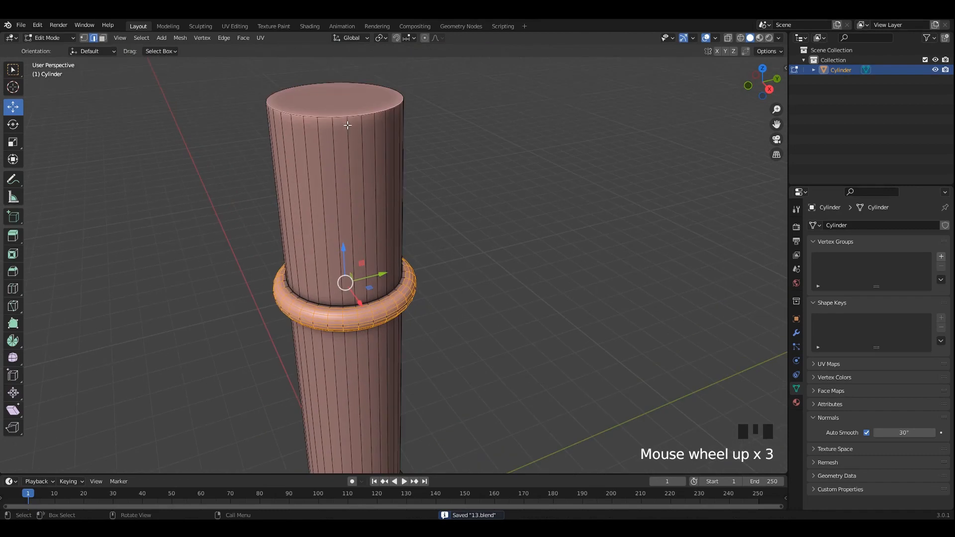
middle_click_drag(347, 125, 378, 263)
scroll(380, 255, "up", 2)
key("3")
left_click(366, 262)
left_click(366, 262, "alt+shift")
left_click(365, 262, "alt+shift")
left_click(365, 262, "alt+shift")
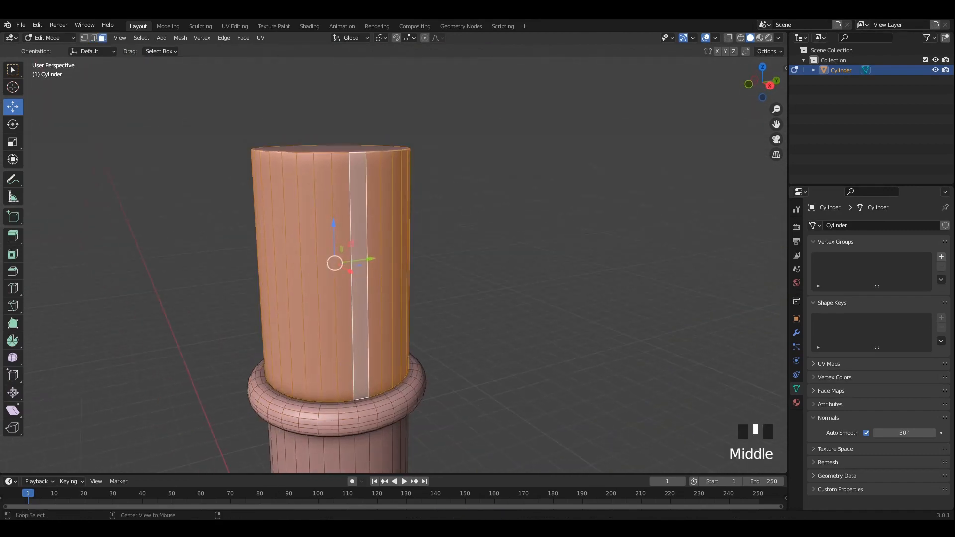
left_click(402, 351)
Select the upper shaft ring in X-ray view and move it down along Z.
key("Tab")
key("ctrl+KP_1")
scroll(428, 264, "down", 3)
middle_click_drag(428, 264, 432, 223, "shift")
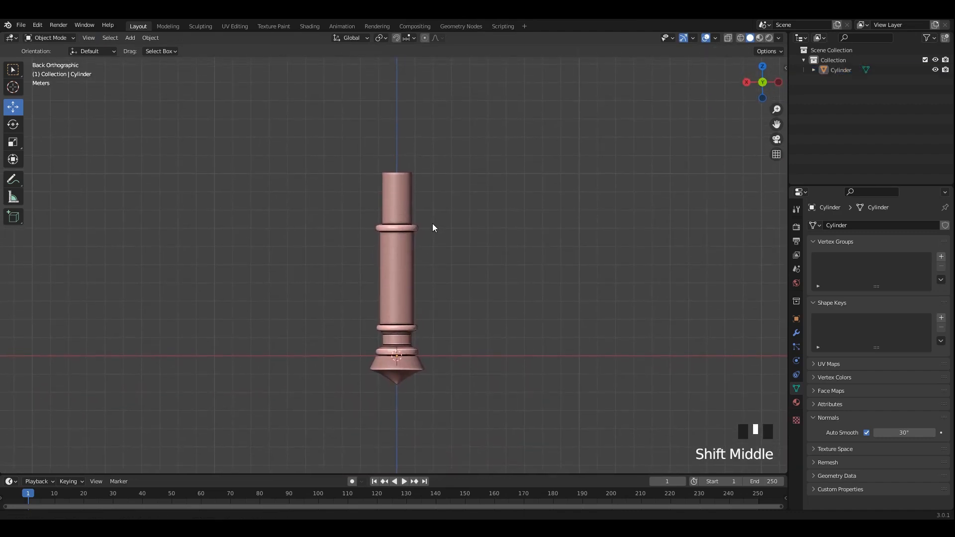
key("Tab")
key("alt+z")
left_click_drag(306, 206, 504, 262)
scroll(477, 246, "up", 2)
left_click_drag(397, 185, 395, 213)
middle_click_drag(416, 314, 406, 282, "shift")
scroll(406, 281, "up", 2)
key("alt+z")
key("Tab")
key("Tab")
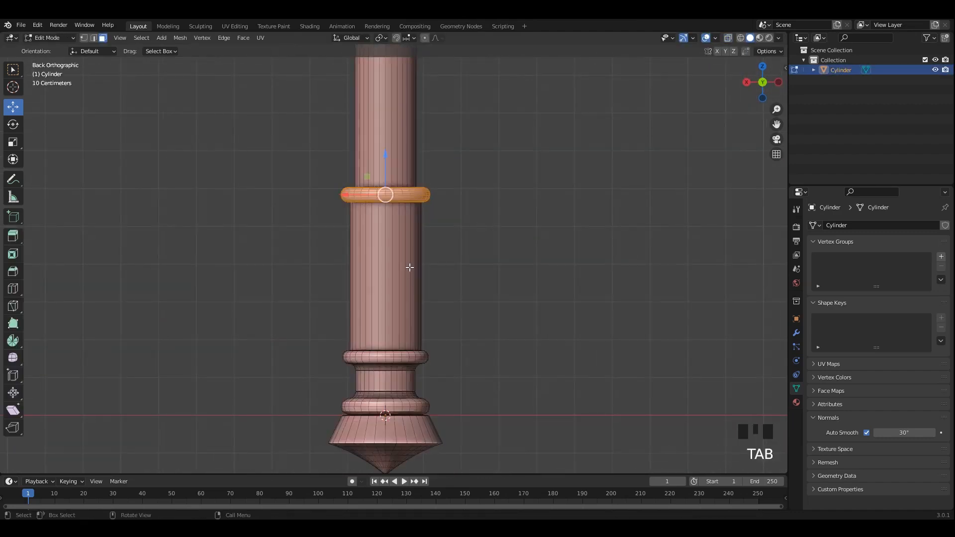
Add seven evenly spaced loop cuts around the shaft between the two rings.
scroll(411, 266, "up", 3)
key("ctrl+r")
scroll(414, 265, "up", 1)
left_click(414, 265)
right_click(414, 265)
middle_click_drag(415, 262, 443, 264)
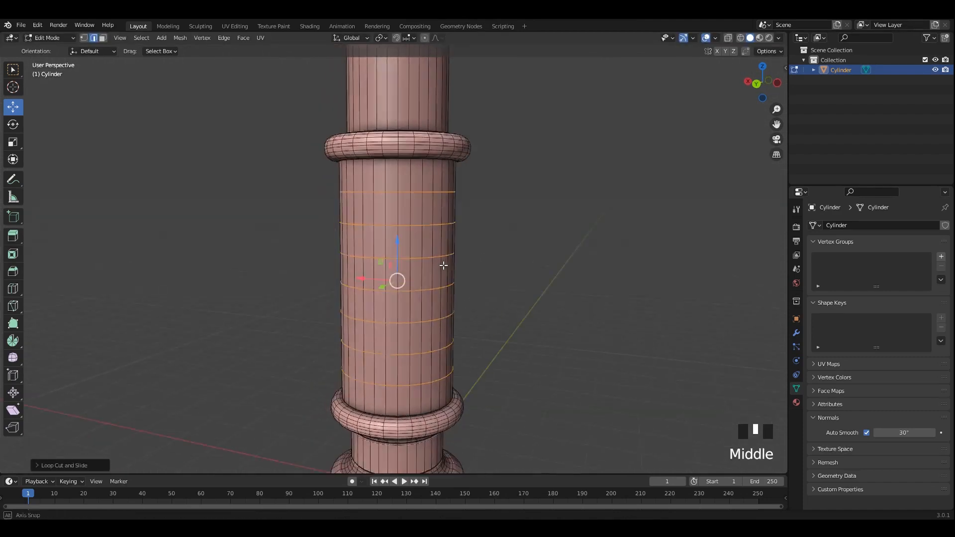
Bevel the seven shaft loops into narrow bands with 2 segments.
scroll(497, 284, "up", 2)
middle_click_drag(537, 302, 529, 284, "shift")
key("ctrl+b")
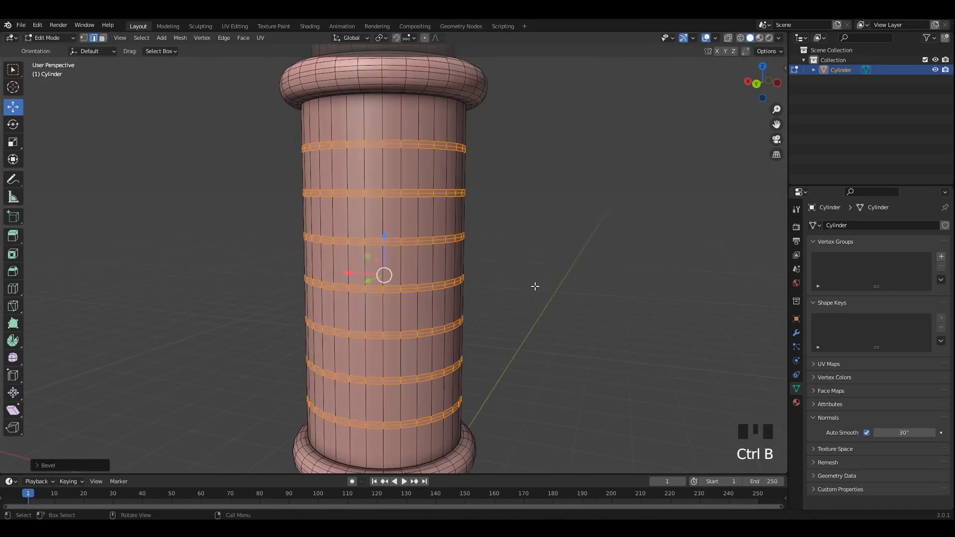
Select the middle edge loop of each narrow band and push them inward with Shrink/Fatten to carve grooves.
scroll(438, 195, "up", 1)
triple_click(400, 167, "alt+shift")
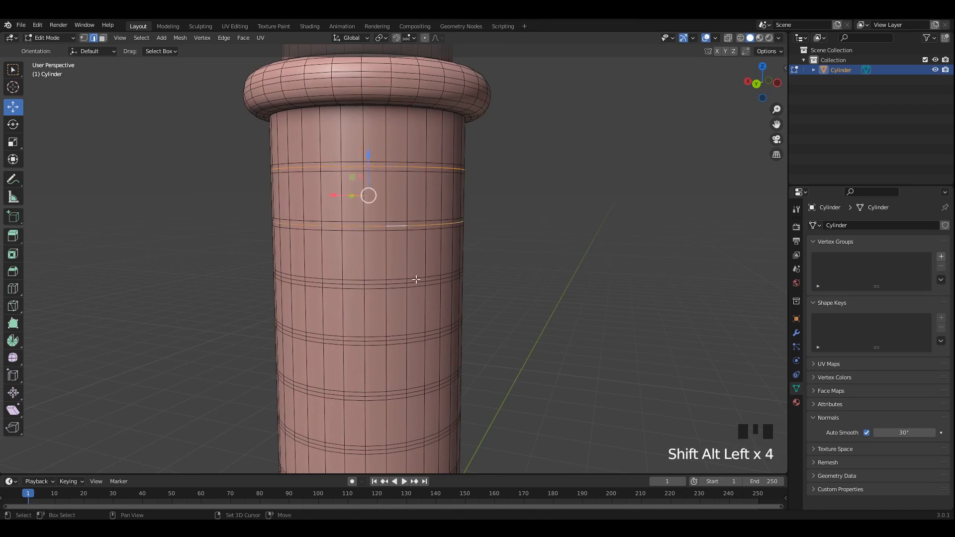
middle_click_drag(415, 280, 400, 233, "shift")
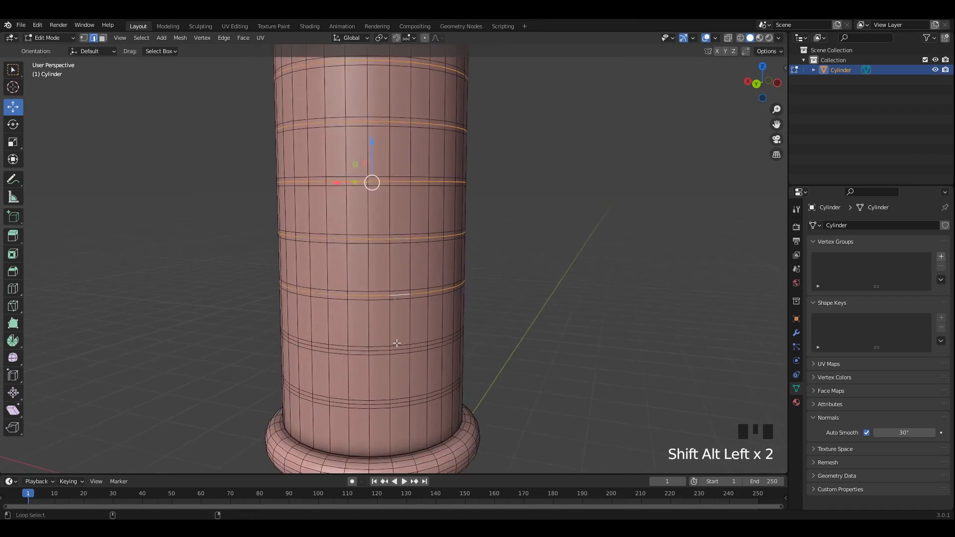
middle_click_drag(402, 402, 572, 270)
scroll(530, 270, "up", 1)
key("alt+s")
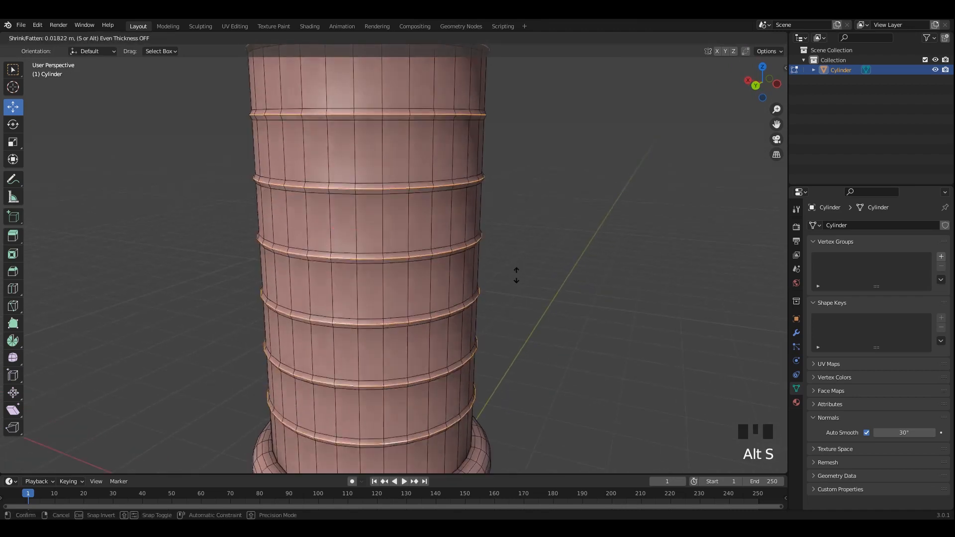
left_click(513, 301)
Check the grooved grip in Object Mode and save the file.
key("Tab")
scroll(559, 247, "down", 6)
middle_click_drag(560, 247, 547, 234, "alt")
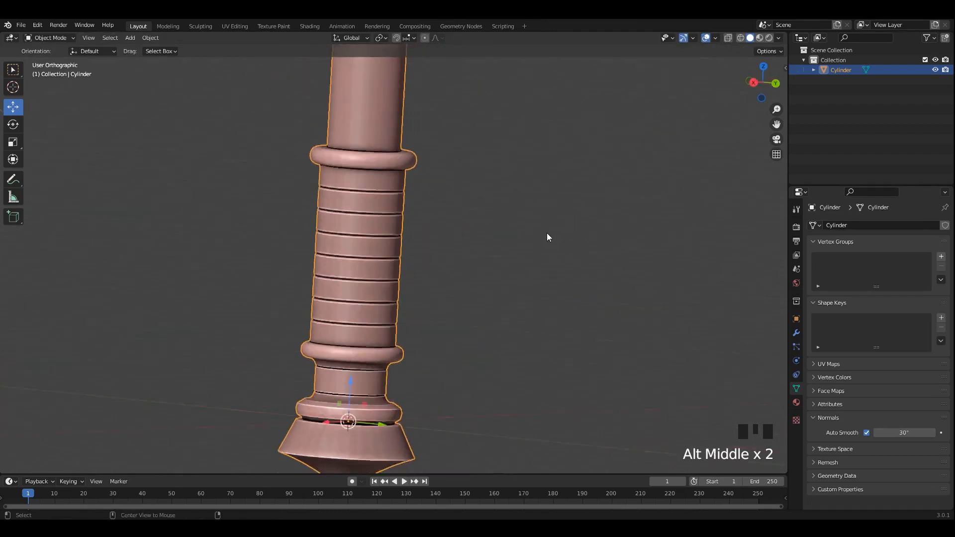
scroll(498, 224, "down", 4)
middle_click_drag(437, 211, 444, 263, "shift")
scroll(444, 262, "up", 3)
key("ctrl+s")
Raise the shaft's top face along Z in side view to lengthen the section above the ring.
middle_click_drag(404, 160, 400, 225, "shift")
scroll(399, 225, "up", 1)
middle_click_drag(409, 191, 397, 211)
scroll(396, 211, "up", 1)
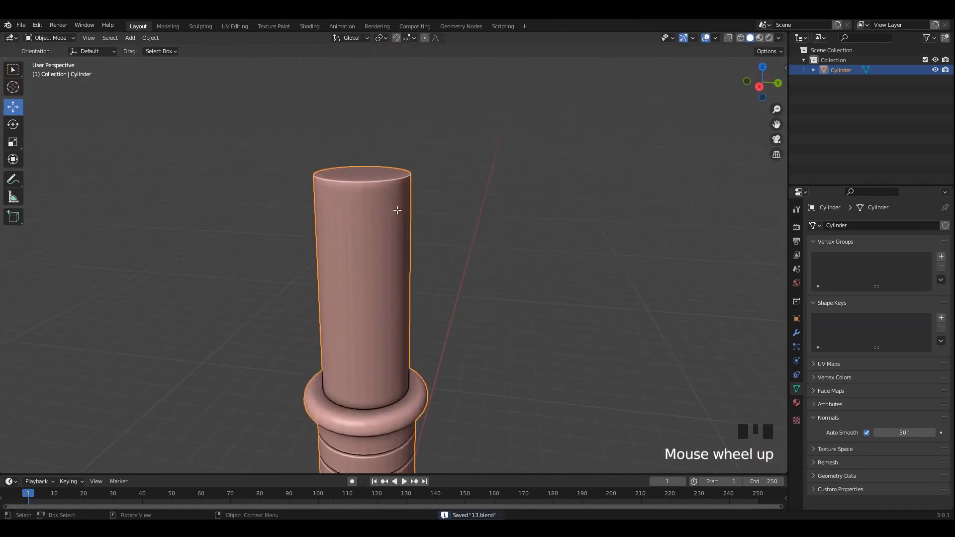
key("Tab")
middle_click_drag(366, 174, 375, 206, "shift")
key("3")
left_click(375, 205)
scroll(464, 213, "down", 3)
scroll(394, 207, "down", 4)
middle_click_drag(465, 214, 396, 205, "alt")
scroll(396, 204, "up", 4)
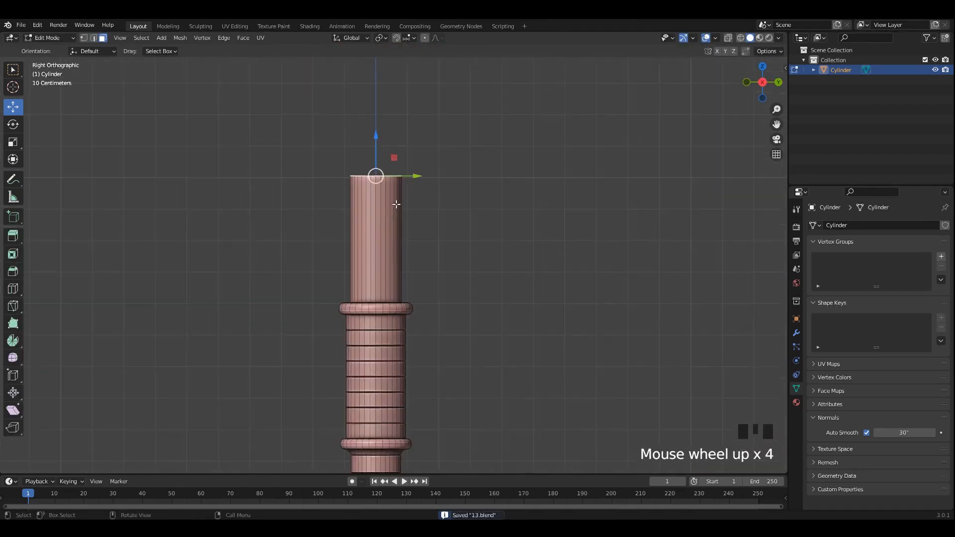
mouse_move(371, 126)
left_mouse_down()
mouse_move(370, 104)
mouse_move(375, 111)
left_mouse_up()
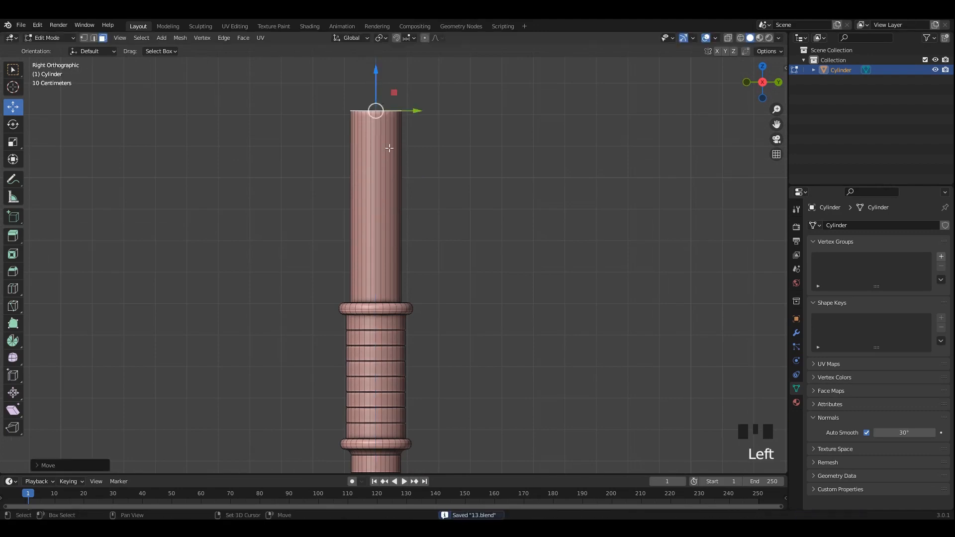
scroll(377, 206, "up", 3)
scroll(382, 239, "up", 2, "shift")
key("e")
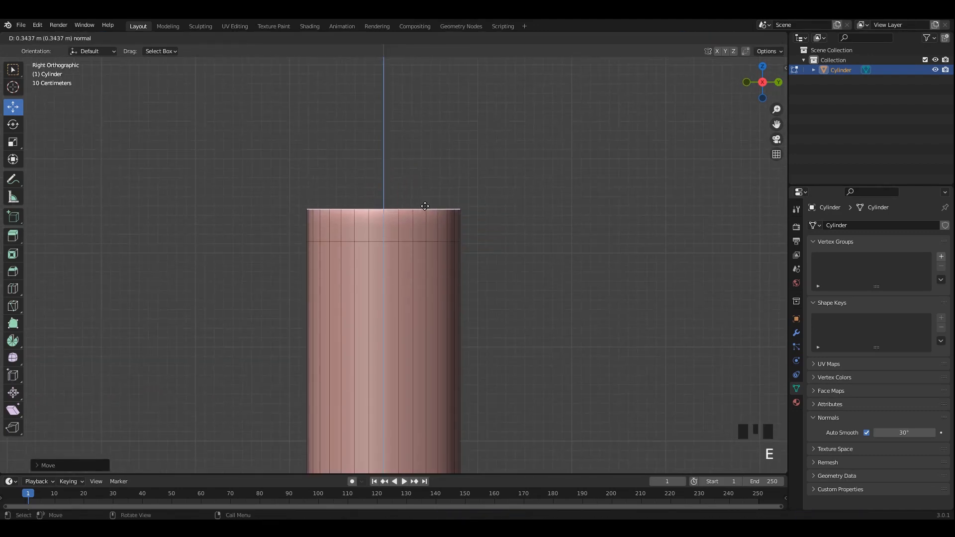
left_click(425, 206)
middle_click_drag(425, 205, 390, 239, "shift")
key("ctrl+z")
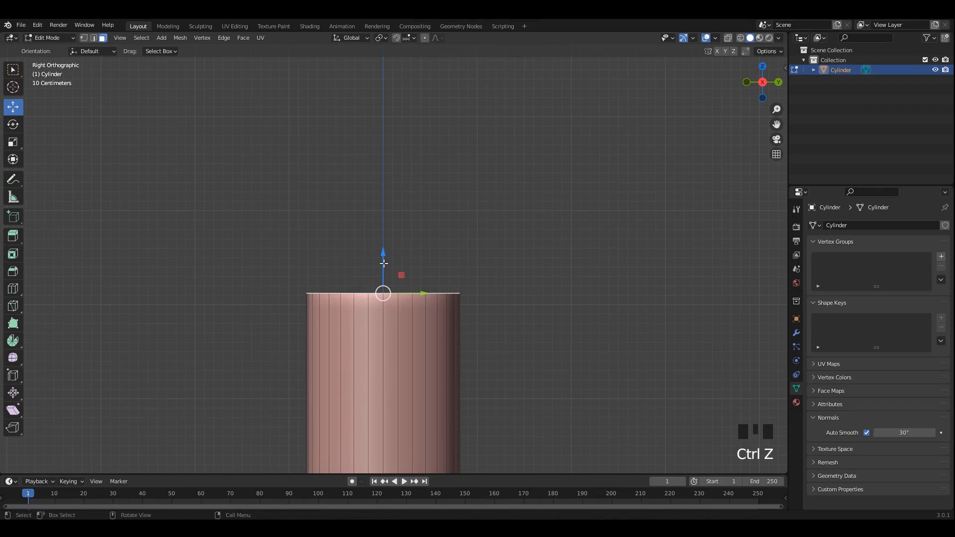
Extrude the shaft's top face upward to form a section for the mace head.
key("e")
left_click(429, 80)
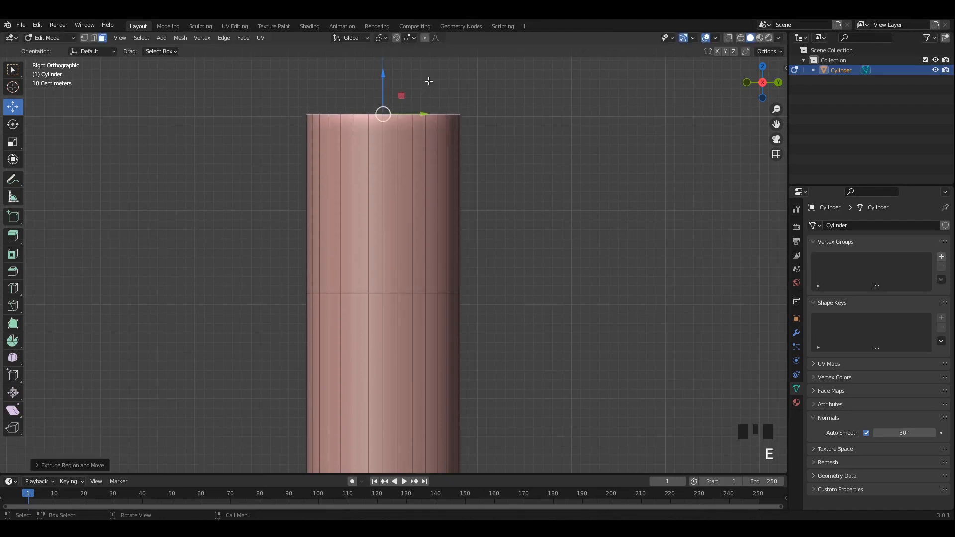
scroll(393, 175, "up", 2)
key("2")
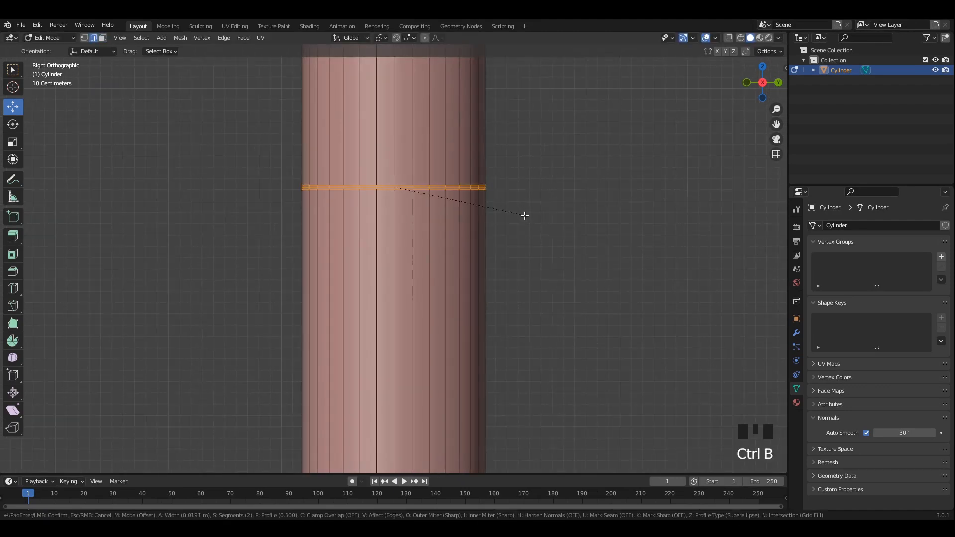
key("Escape")
scroll(462, 171, "down", 2)
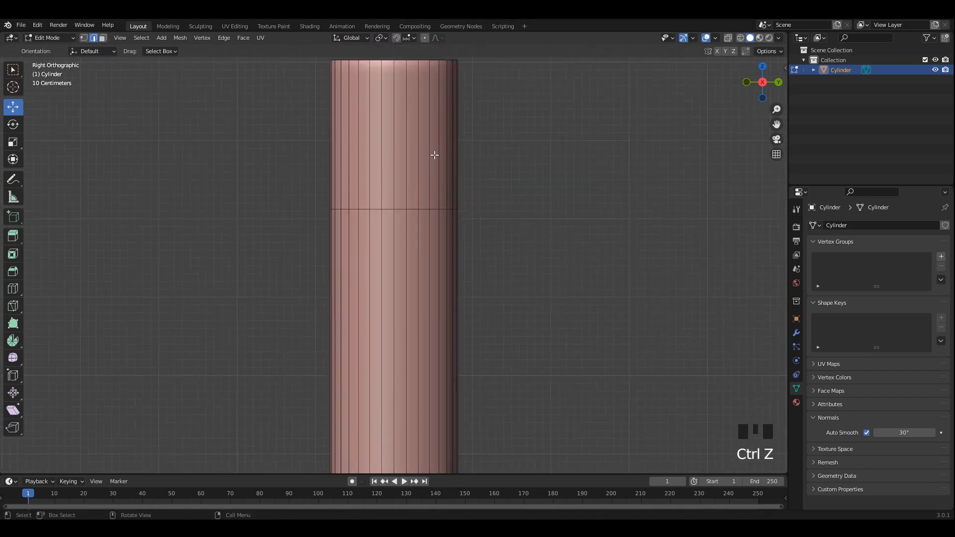
Extrude the top section's side faces and widen them outward with Shrink/Fatten to form the head.
left_click(445, 174, "alt")
key("alt+s")
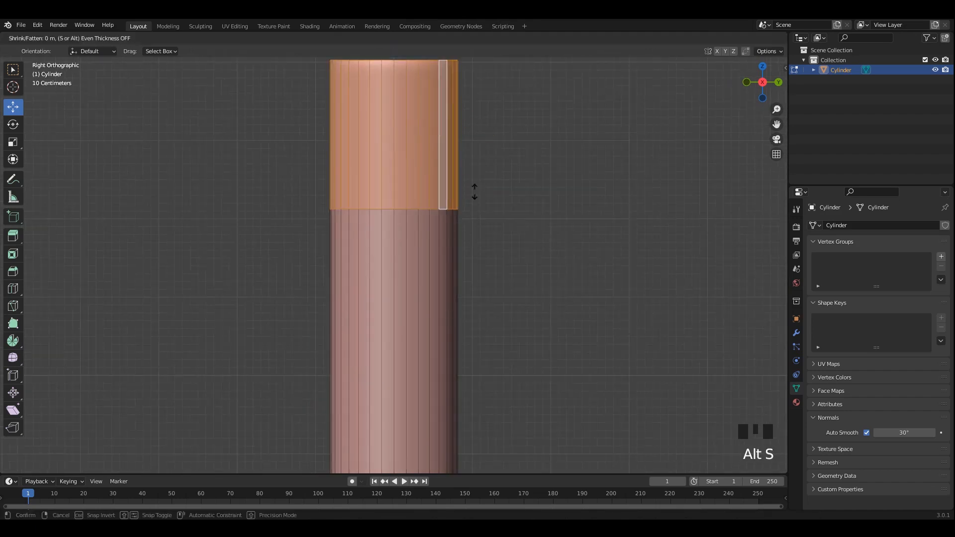
key("alt+s")
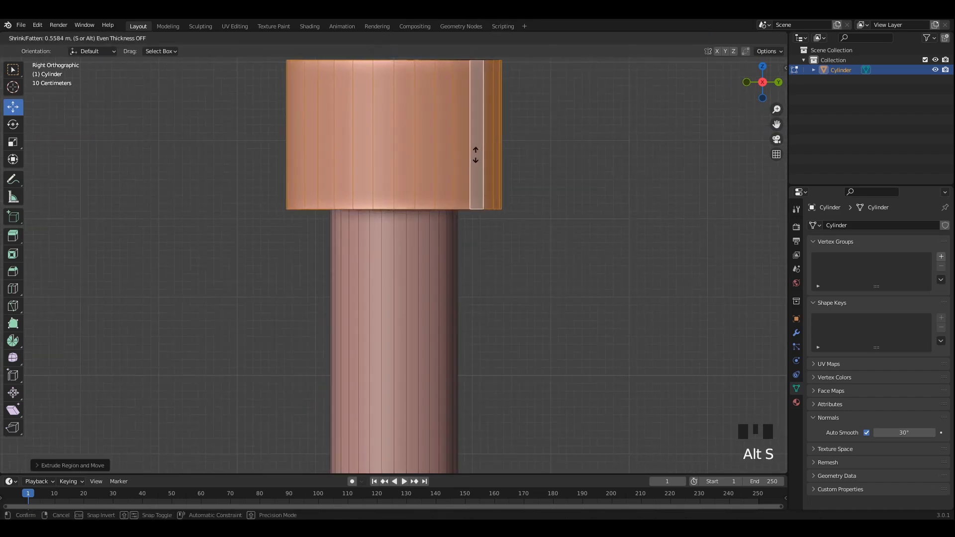
left_click(476, 159)
Select the head's top in X-ray view and raise it along Z to make the head taller.
scroll(476, 159, "down", 2)
middle_click_drag(401, 107, 401, 221, "shift")
key("alt+z")
left_click_drag(495, 261, 292, 172)
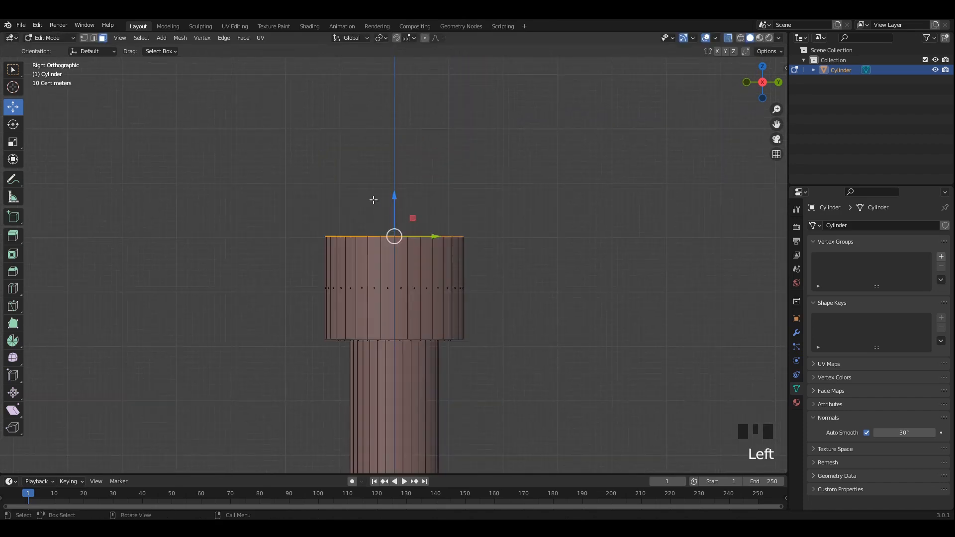
left_click_drag(392, 195, 391, 121)
left_click(391, 121)
key("alt+z")
Add a loop cut around the head and slide it close to the lower edge.
key("ctrl+r")
left_click(414, 290)
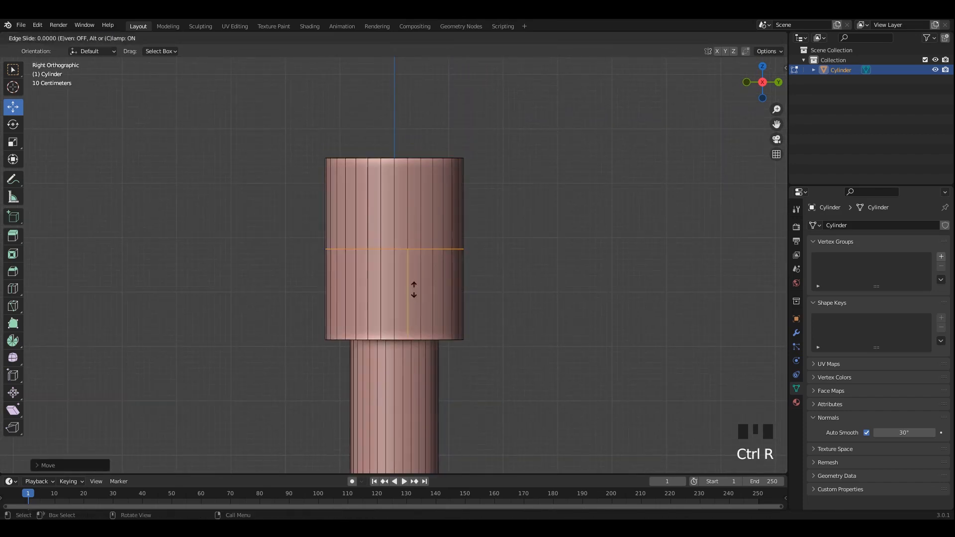
left_click(435, 347)
Apply the cylinder's transforms in Object Mode and return to mesh editing.
key("Tab")
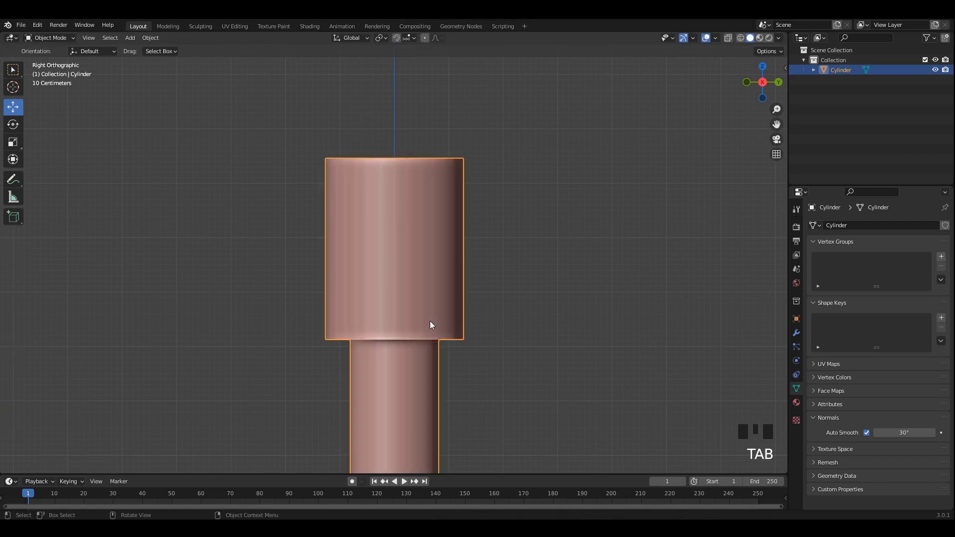
key("ctrl+a")
left_click(429, 320)
key("Tab")
Add a second loop cut around the head and slide it close to the upper edge.
key("3")
left_click(431, 319, "alt+shift")
middle_click_drag(431, 319, 407, 199)
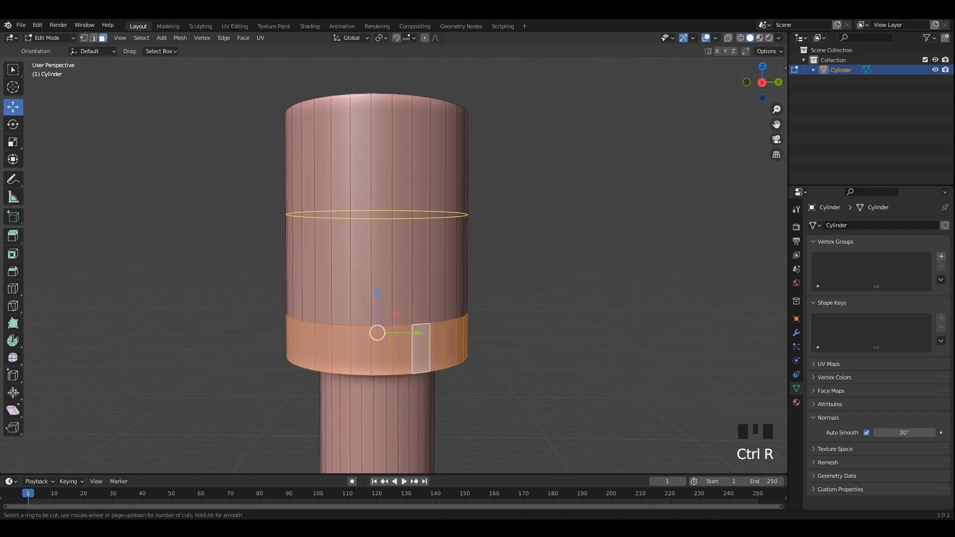
left_click(415, 214)
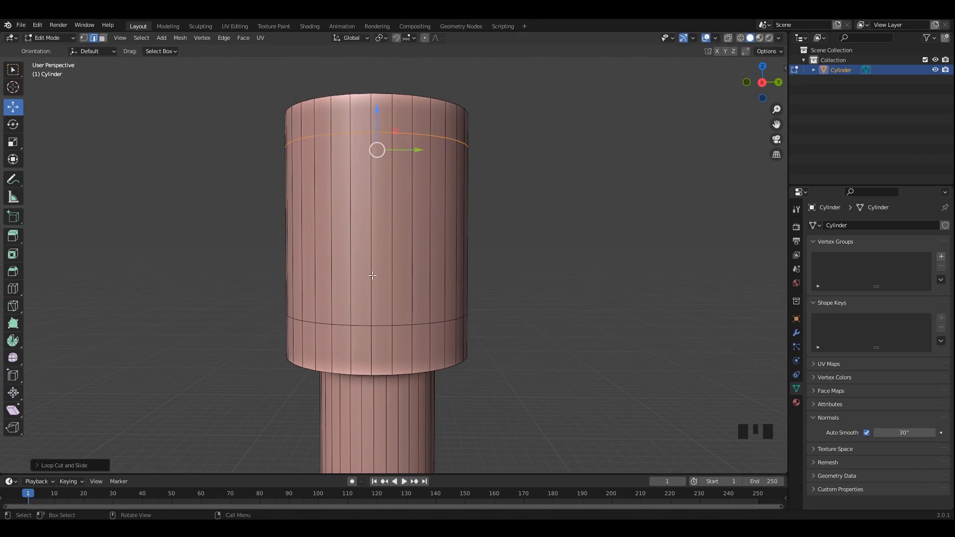
Raise the head's lower edge loop slightly along Z in X-ray view and save the file.
middle_click_drag(402, 325, 351, 305, "alt")
left_click(352, 305, "alt+shift")
key("alt+z")
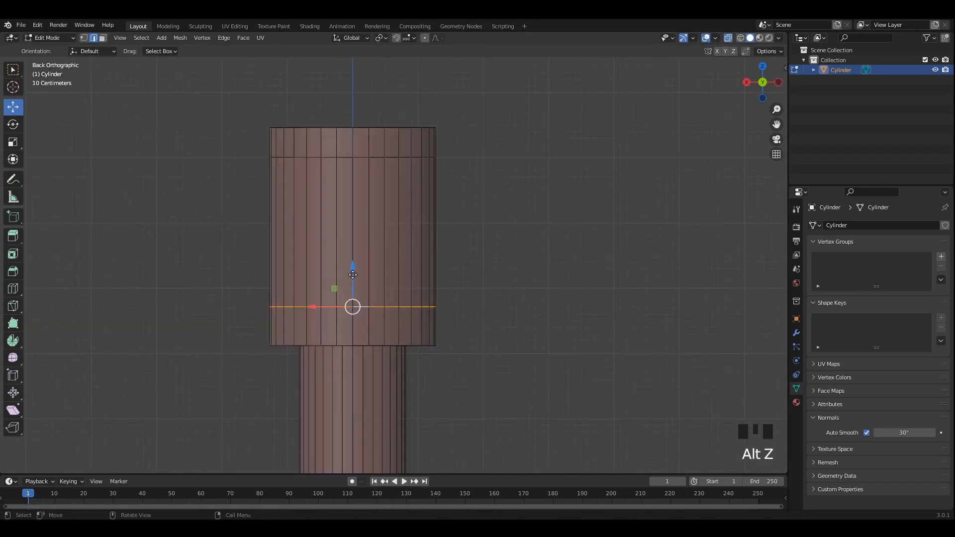
left_click_drag(352, 272, 351, 264)
key("alt+z")
middle_click_drag(380, 277, 404, 279)
key("ctrl+s")
Extrude the head's upper and lower face bands and push them outward about 0.4 m with Shrink/Fatten.
key("3")
left_click(375, 332)
left_click(379, 332, "alt+shift")
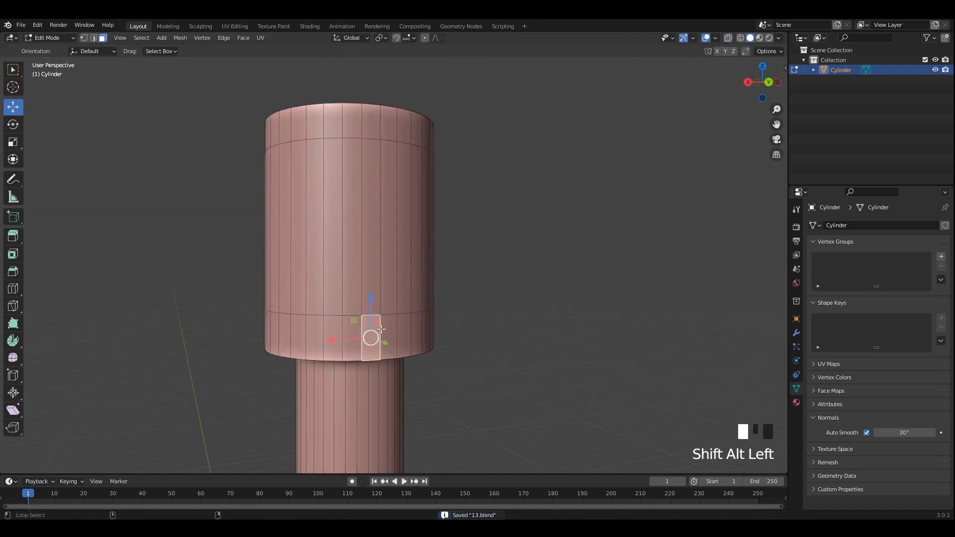
middle_click_drag(382, 132, 394, 217, "shift")
left_click(381, 171, "alt+shift")
key("ctrl+s")
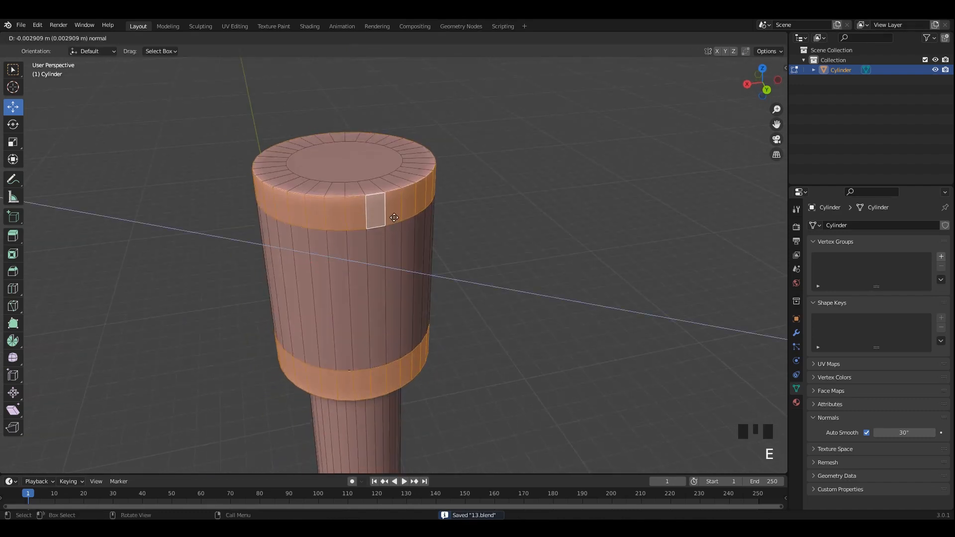
right_click(394, 217)
key("alt+s")
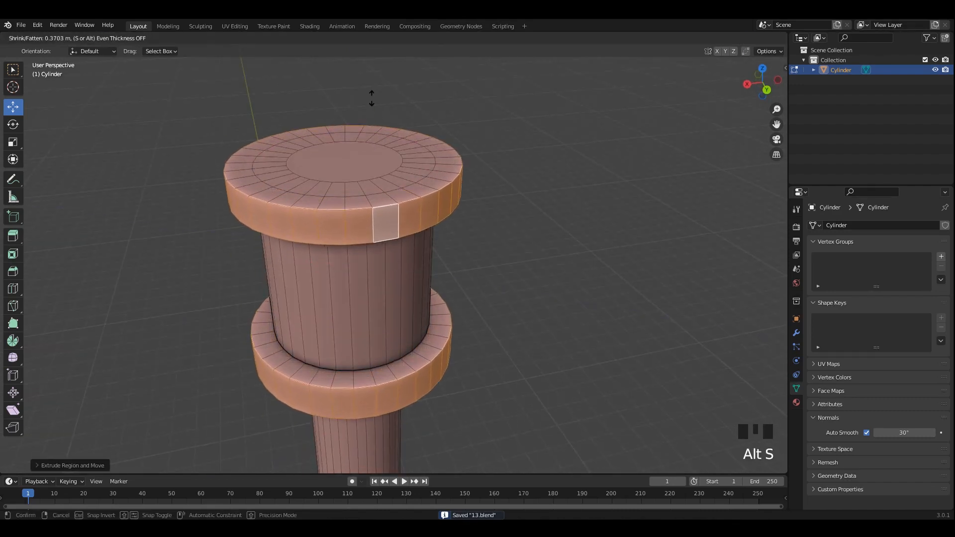
left_click(386, 222)
Widen only the head's upper band further outward with Shrink/Fatten.
left_click(408, 219, "alt+shift")
left_click(407, 219, "alt+shift")
left_click(408, 219, "alt+shift")
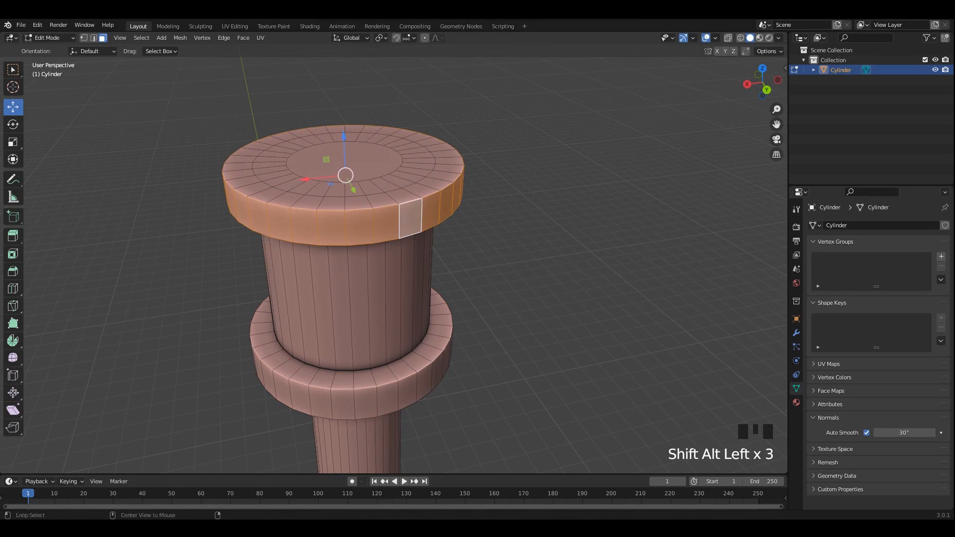
key("alt+s")
left_click(409, 145)
middle_click_drag(409, 144, 405, 233)
key("alt+s")
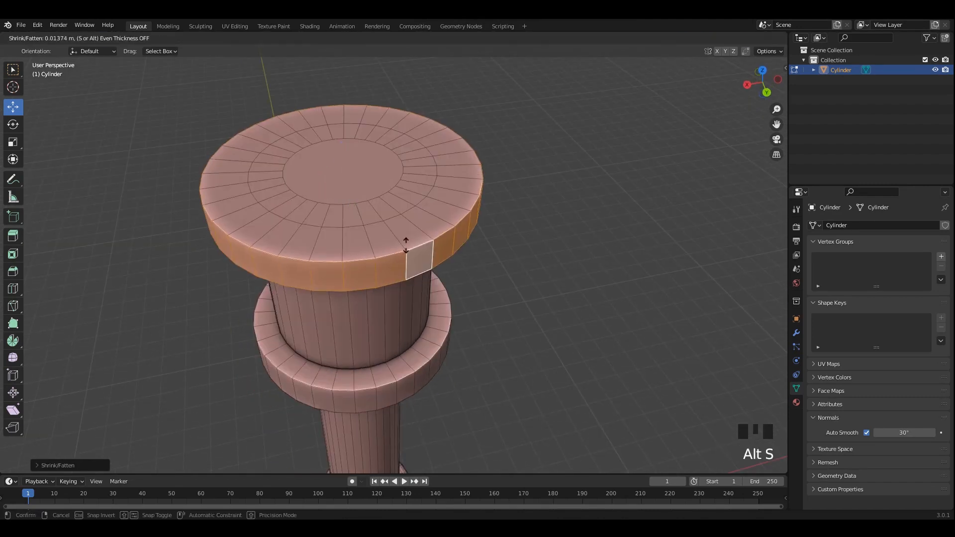
left_click(407, 204)
Select the inner edge loop on the head's top surface and scale it out toward the rim.
middle_click_drag(413, 192, 423, 204)
key("3")
key("2")
left_click(428, 211, "alt+shift")
left_click(428, 211, "alt+shift")
left_click(428, 211, "alt+shift")
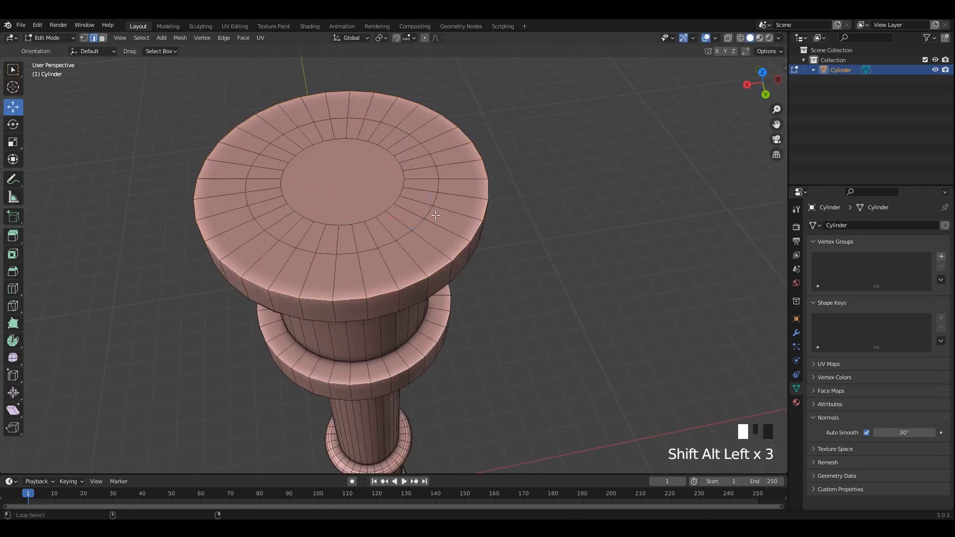
key("s")
left_click(490, 233)
Scale up the circular centre face on the head's top and check the shape in Object Mode.
key("3")
left_click(388, 188)
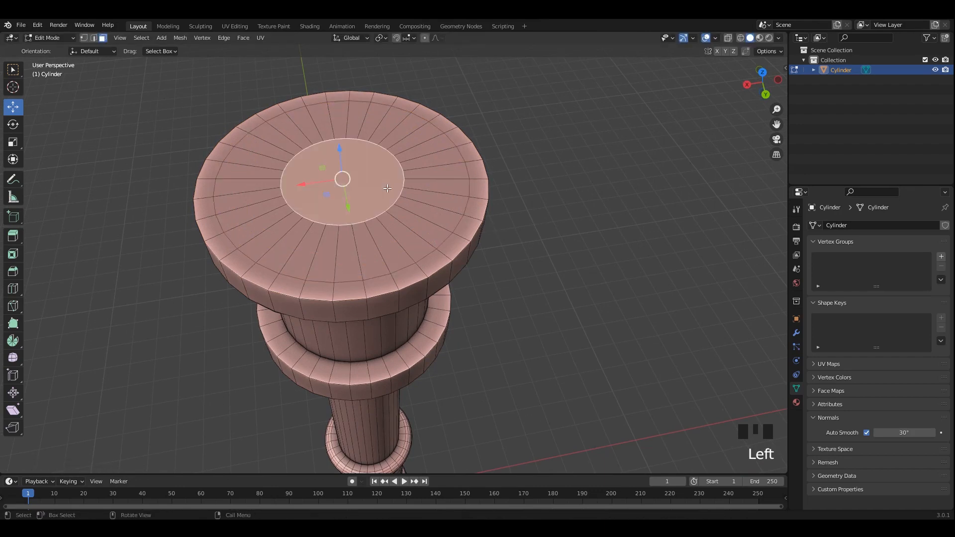
key("s")
left_click(425, 202)
middle_click_drag(426, 203, 438, 144)
key("Tab")
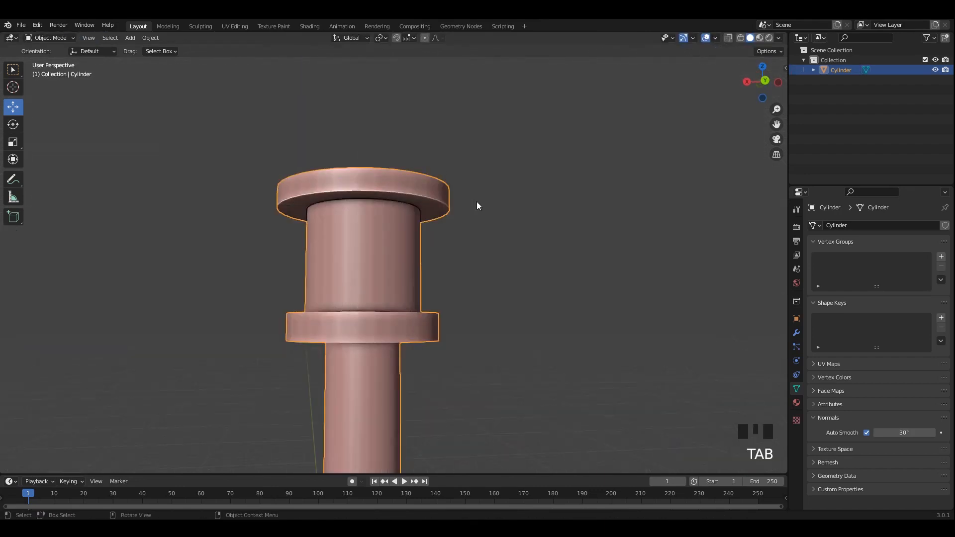
Bevel the outer rim edges of the head's lower band into a smooth rounded ring and check it in Object Mode.
scroll(388, 231, "up", 2)
key("Tab")
scroll(372, 199, "up", 1)
middle_click_drag(378, 235, 369, 323)
key("2")
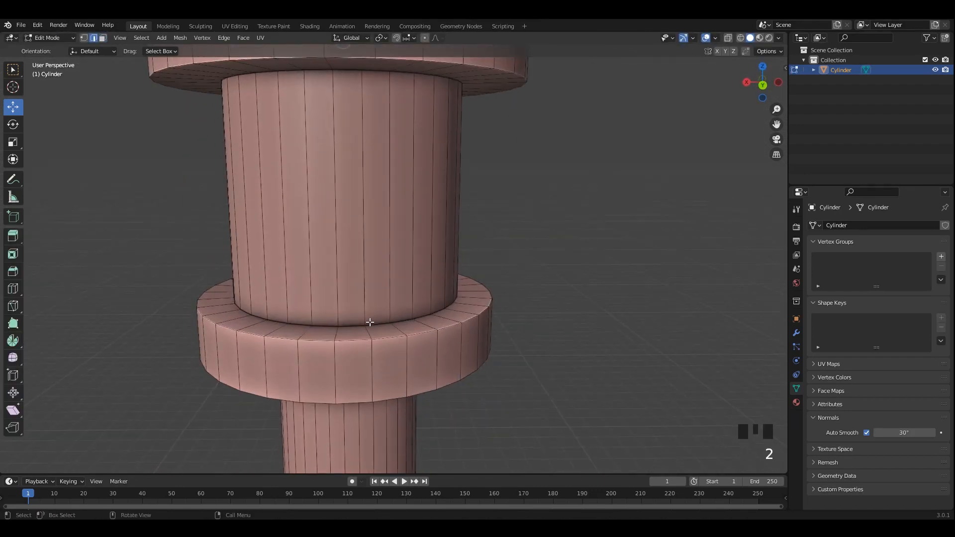
middle_click_drag(413, 392, 368, 338, "shift")
key("ctrl+b")
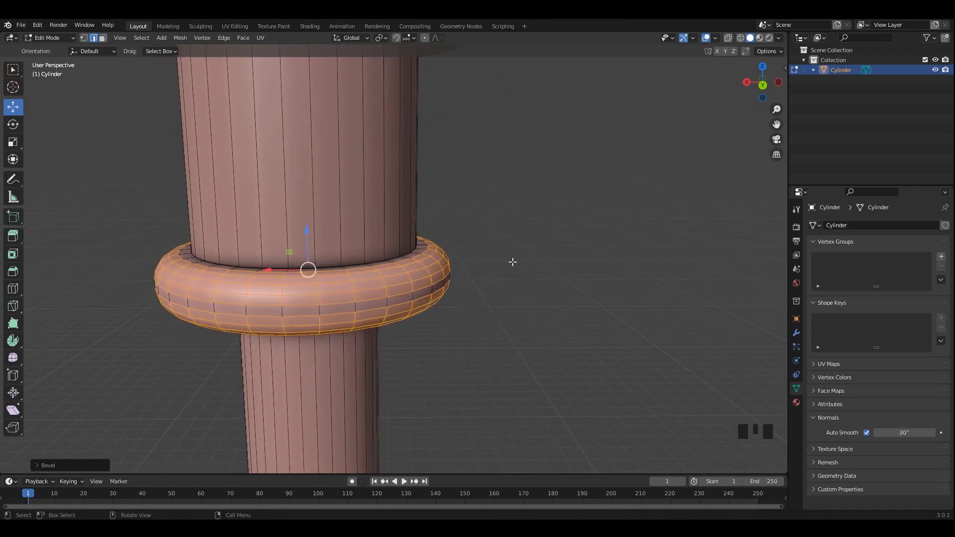
key("Tab")
scroll(502, 264, "down", 2)
scroll(376, 249, "down", 3)
Select the edge loop where the shaft meets the lower ring's underside and bevel it about 0.4 m with 4 segments.
key("Tab")
middle_click_drag(376, 249, 375, 230)
scroll(375, 230, "up", 4)
scroll(375, 228, "up", 2)
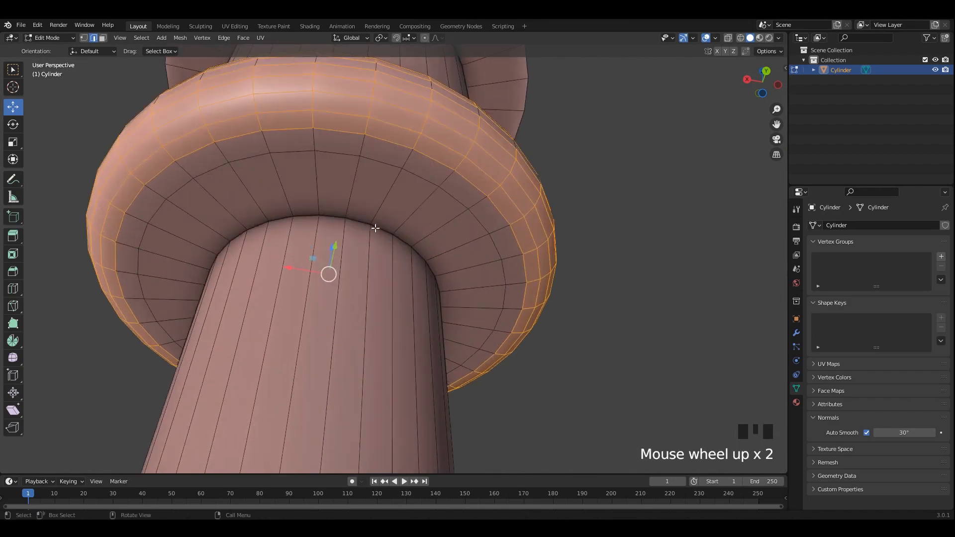
left_click(371, 231, "alt+shift")
left_click(366, 235, "alt+shift")
left_click(362, 239, "alt+shift")
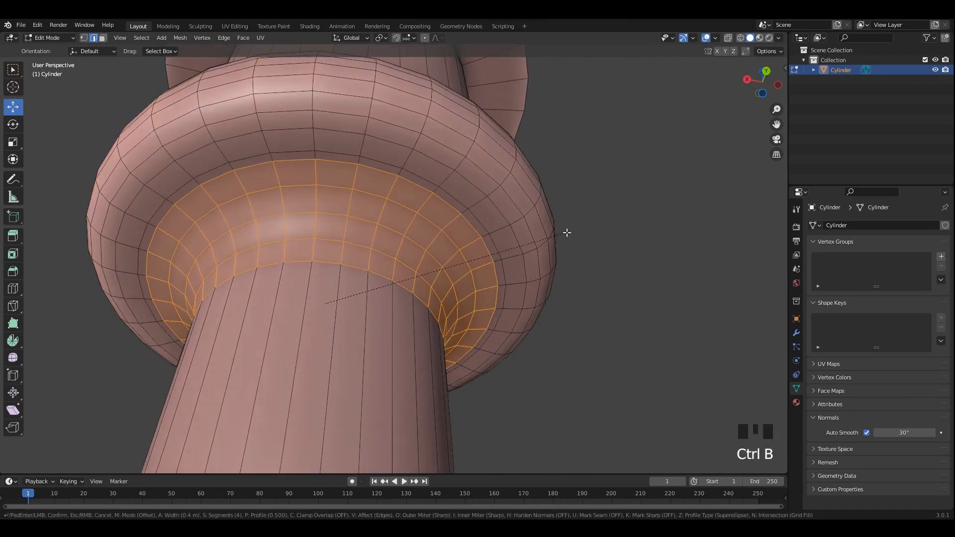
left_click(567, 234)
key("Tab")
scroll(524, 228, "down", 3)
key("ctrl+KP_3")
scroll(490, 209, "down", 5)
middle_click_drag(486, 201, 456, 79, "shift")
scroll(440, 158, "down", 2)
middle_click_drag(440, 158, 443, 294, "shift")
scroll(442, 295, "up", 6)
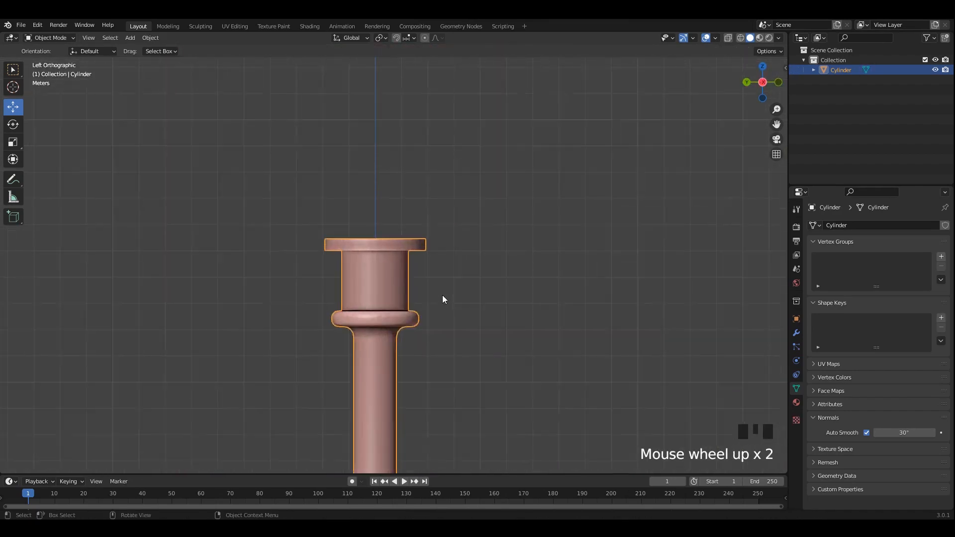
Bevel the inner edge loop beneath the head's upper flange into a flared, curved transition.
middle_click_drag(359, 261, 377, 247)
key("Tab")
scroll(377, 247, "up", 2)
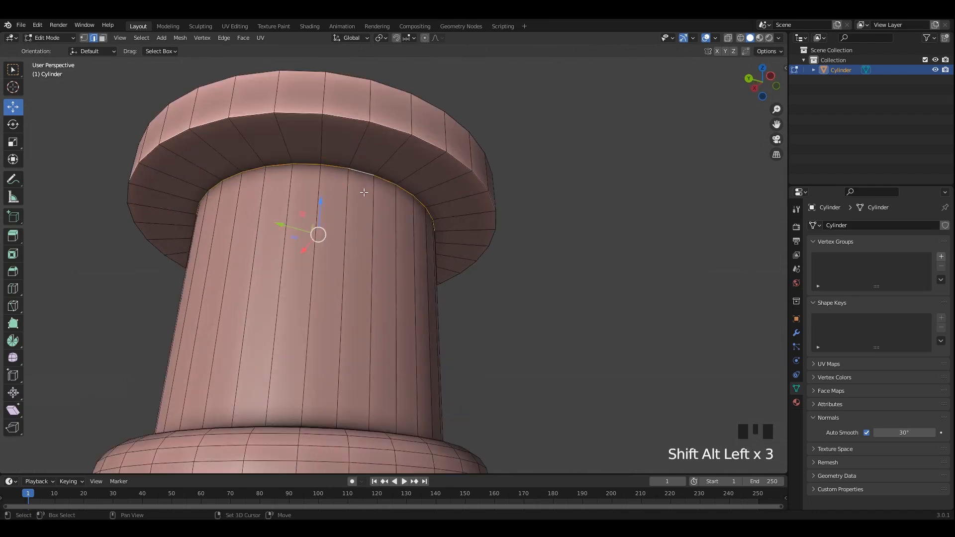
key("ctrl+b")
left_click(487, 209)
key("Tab")
scroll(435, 122, "up", 1)
Bevel the upper flange's outer rim edges about 0.14 m with 3 segments, check the profile from the front and save the file.
key("Tab")
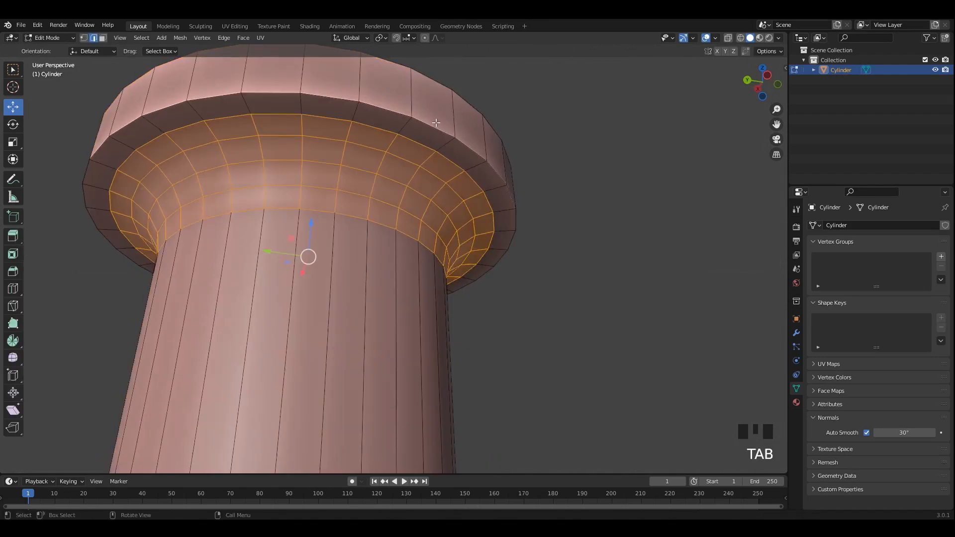
key("alt+a")
left_click(436, 126, "alt+shift")
mouse_move(436, 127)
middle_mouse_down()
mouse_move(418, 242)
mouse_move(428, 131)
middle_mouse_up()
left_click(417, 259, "alt+shift")
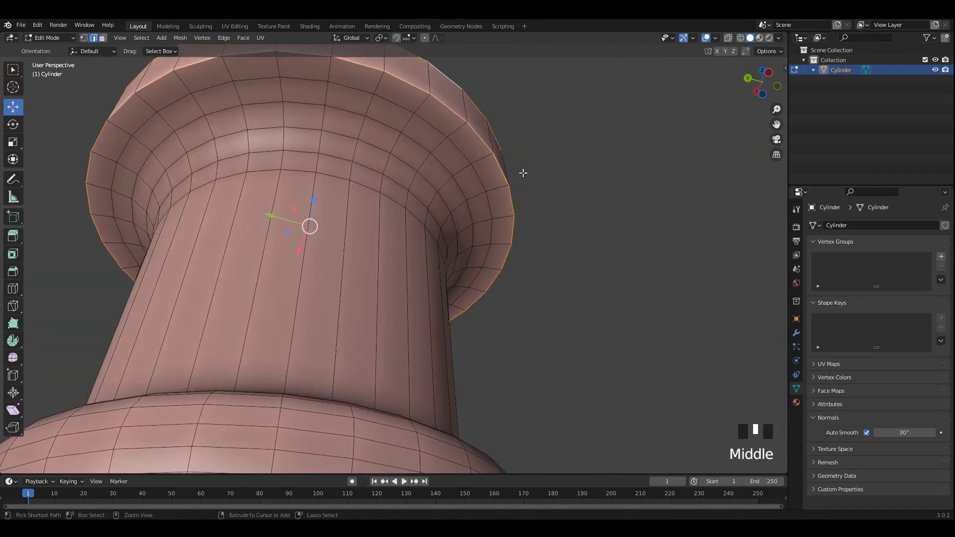
key("ctrl+b")
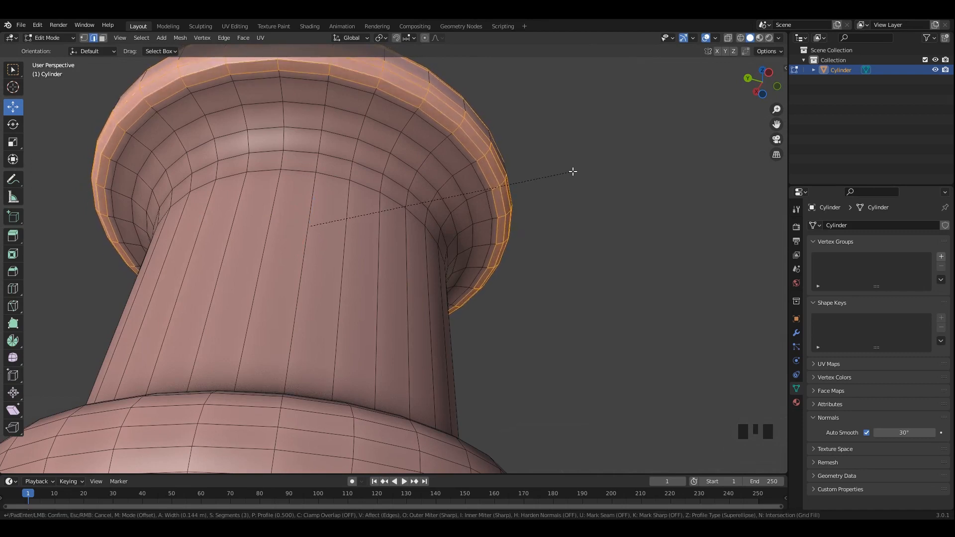
middle_click_drag(570, 164, 557, 213)
key("Tab")
key("KP_1")
scroll(465, 250, "down", 6)
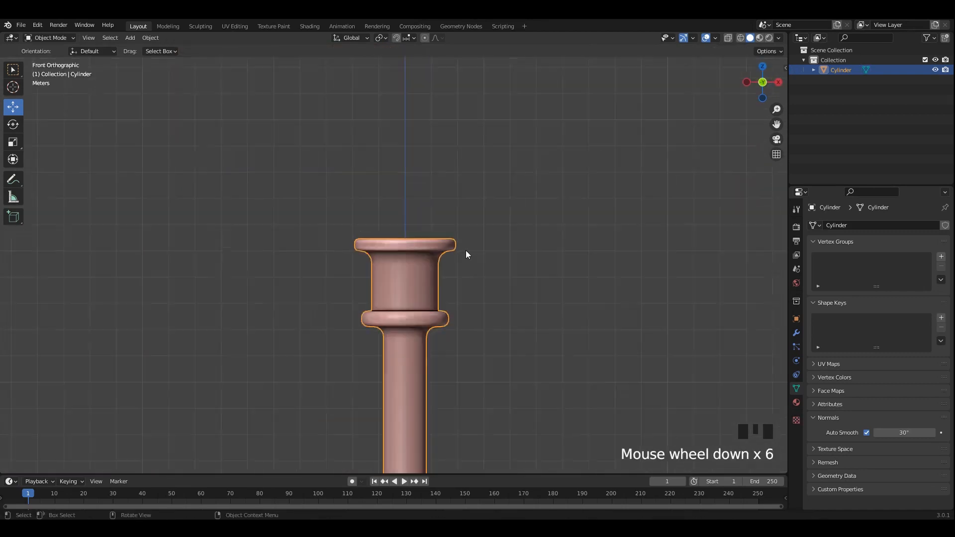
scroll(465, 251, "up", 4)
key("ctrl+s")
Select the flat circular face on top of the upper flange and scale it.
key("Tab")
mouse_move(430, 204)
middle_mouse_down()
mouse_move(444, 228)
mouse_move(422, 212)
middle_mouse_up()
key("alt+a")
middle_click_drag(422, 219, 423, 193)
scroll(422, 216, "up", 1)
key("3")
left_click(422, 215)
middle_click_drag(423, 193, 426, 165, "shift")
key("s")
left_click(522, 225)
Extrude the flange's top face straight up about 6 m to form a tall cylinder and check the whole mace's proportions.
key("KP_3")
scroll(447, 213, "down", 3)
scroll(411, 245, "up", 3)
middle_click_drag(411, 245, 403, 284, "shift")
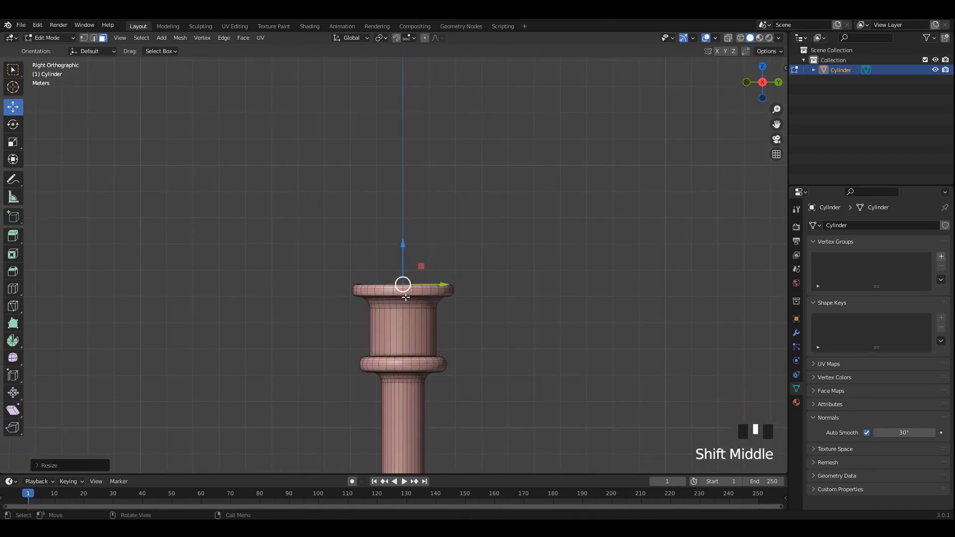
key("e")
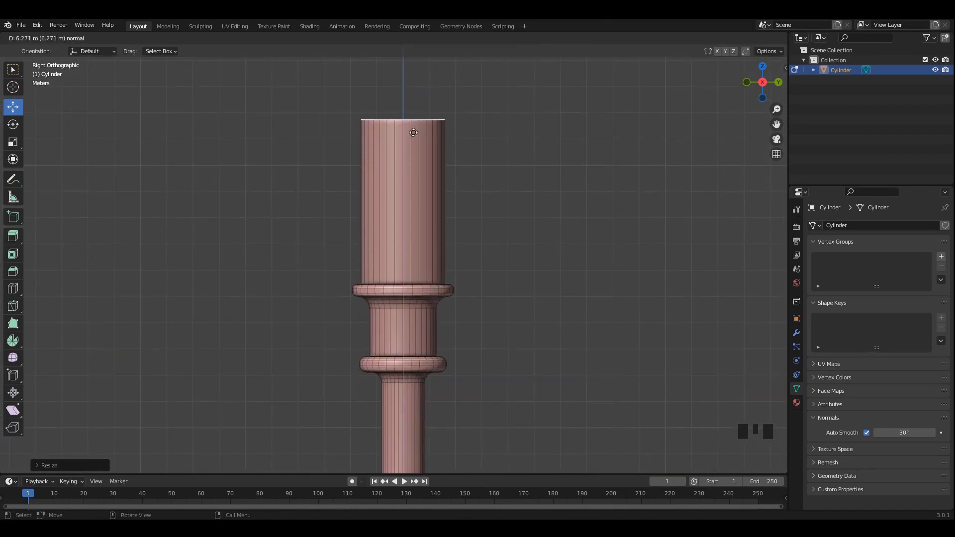
left_click(414, 142)
key("Tab")
scroll(450, 203, "down", 3)
middle_click_drag(449, 202, 444, 184, "shift")
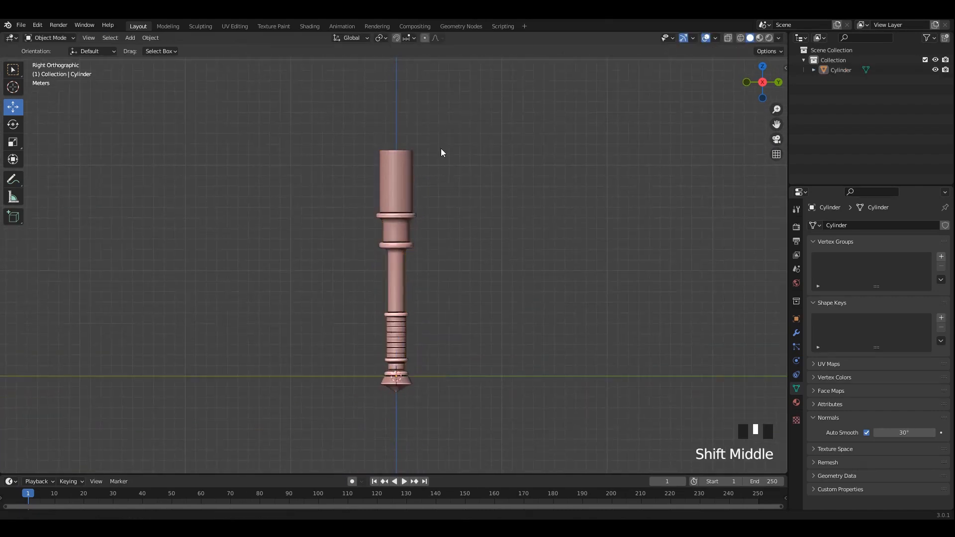
middle_click_drag(441, 148, 441, 141, "shift")
Select the ring above the grooved grip in X-ray and move it up along the shaft.
scroll(404, 277, "up", 3)
key("Tab")
scroll(430, 284, "up", 4)
key("alt+z")
left_click_drag(264, 223, 503, 298)
left_click_drag(410, 245, 411, 184)
scroll(462, 232, "down", 4)
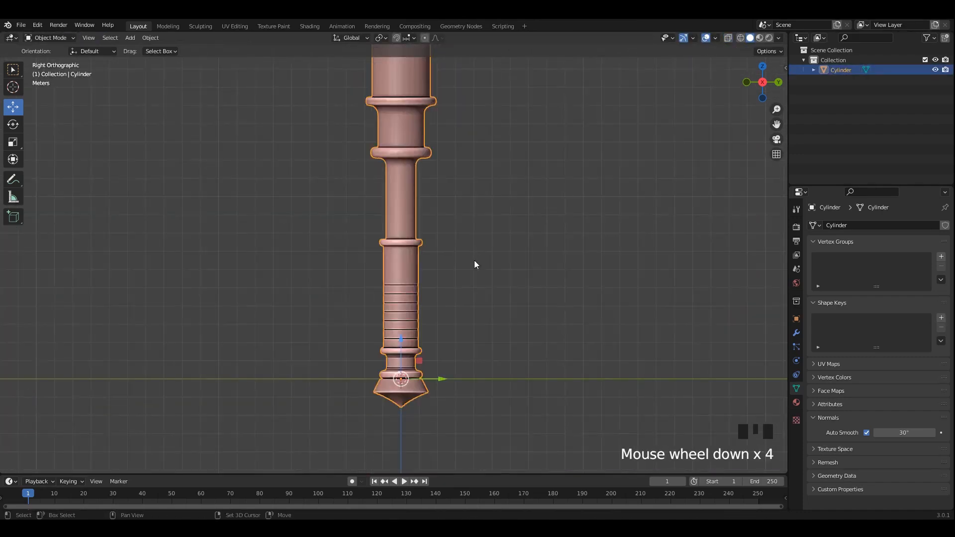
middle_click_drag(473, 260, 473, 255)
Extrude the tall cylinder's top face about 0.6 m upward to create a thin end band.
scroll(402, 267, "up", 4)
middle_click_drag(402, 266, 382, 239)
scroll(393, 247, "up", 3, "shift")
scroll(393, 247, "down", 2)
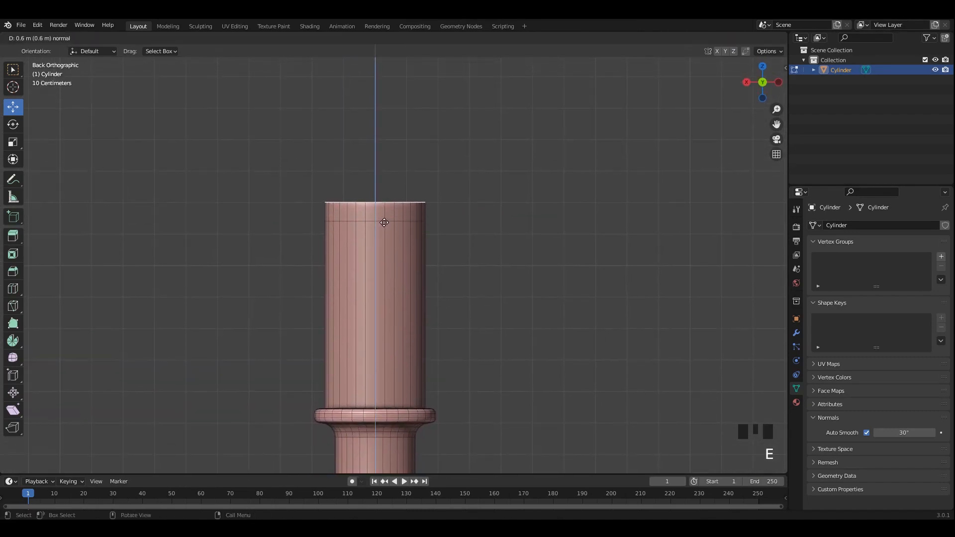
left_click(383, 223)
Isolate the tall cylinder section by hiding the other geometry, then select its thin end band and scale it along Z.
key("alt+z")
left_click_drag(215, 155, 522, 449)
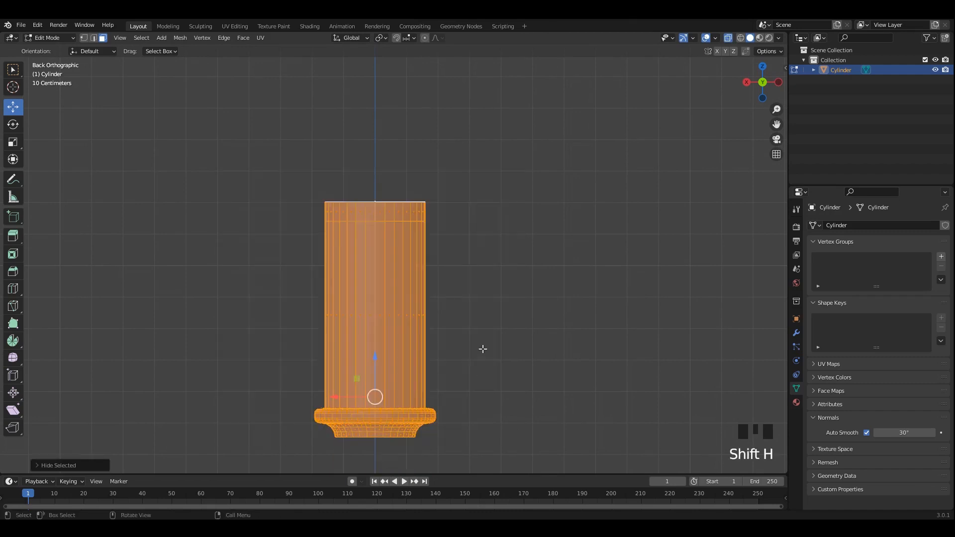
key("Tab")
key("Tab")
left_click(350, 183)
left_click_drag(318, 188, 473, 242)
key("alt+z")
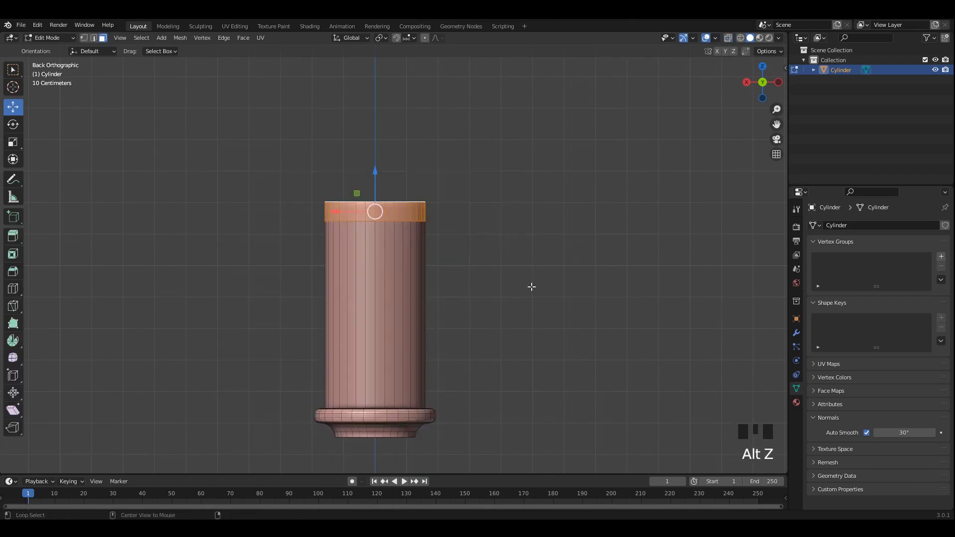
key("s")
key("z")
left_click(539, 290)
Extrude the cylinder's thin end band and push it outward about 0.32 m with Shrink/Fatten.
scroll(411, 237, "up", 1)
middle_click_drag(386, 204, 366, 230, "shift")
key("alt+z")
key("alt+z")
key("alt+z")
scroll(411, 235, "up", 2)
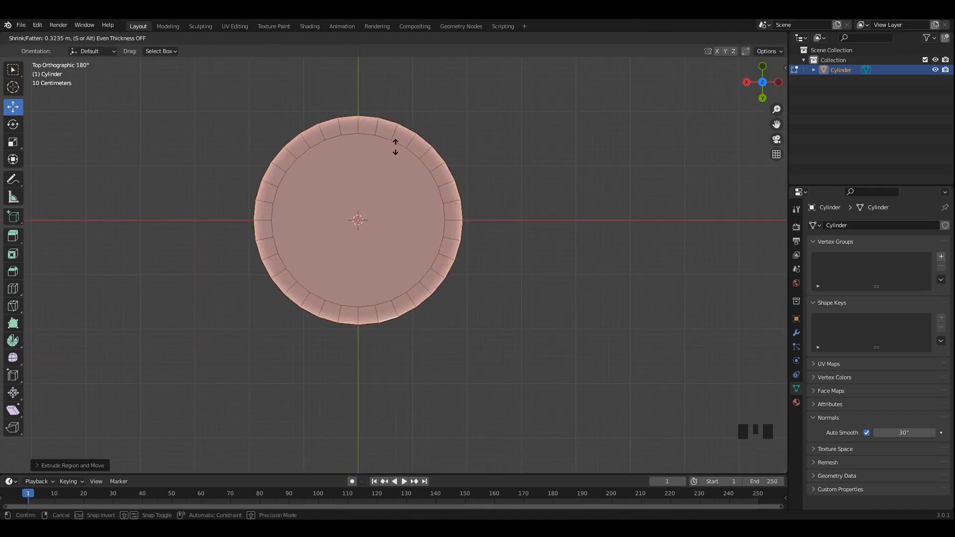
key("Tab")
middle_click_drag(392, 231, 513, 241)
Bevel the end band's outer rim edges about 0.27 m with 4 segments to form a rounded ring.
key("Tab")
left_click(390, 207)
scroll(379, 177, "up", 2)
key("2")
scroll(514, 240, "up", 2)
key("ctrl+b")
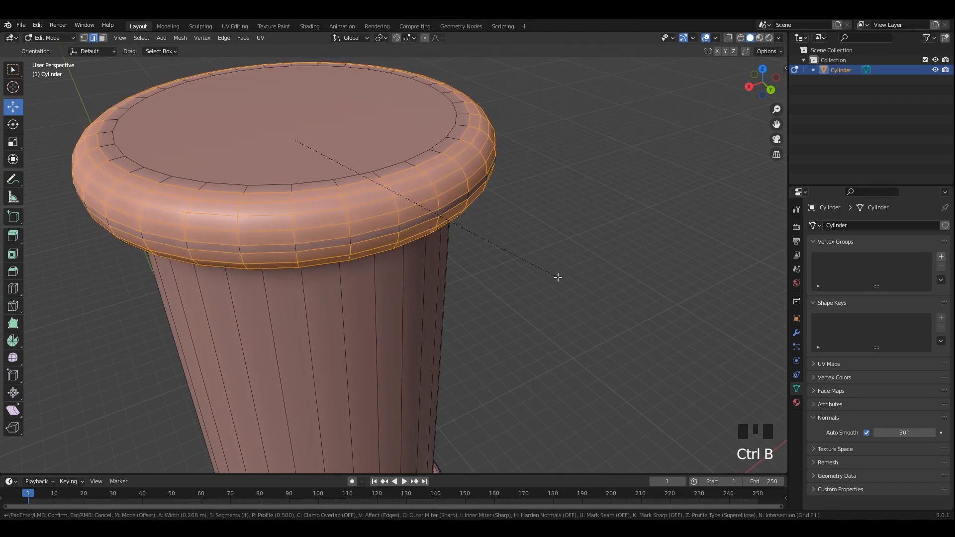
middle_click_drag(500, 279, 520, 246)
scroll(492, 240, "down", 1)
key("Tab")
scroll(520, 247, "down", 2)
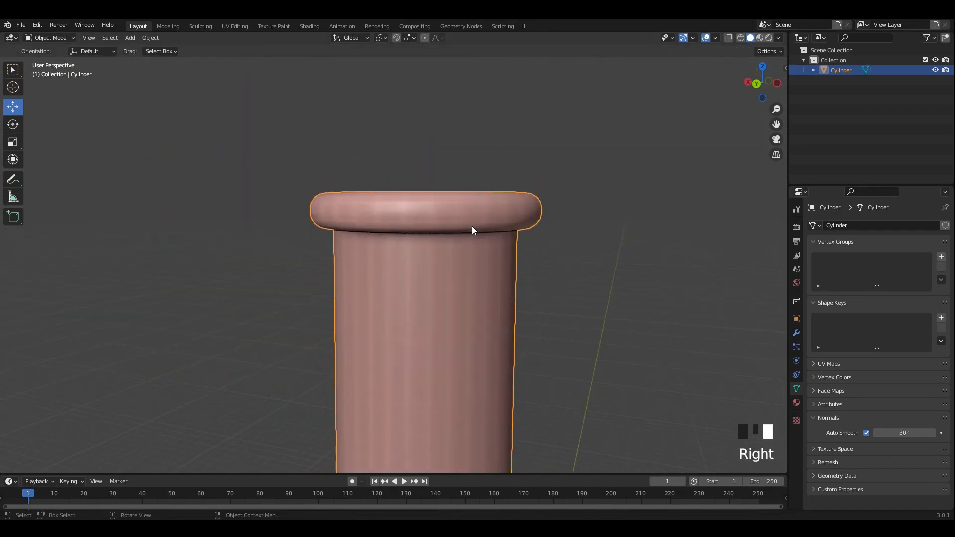
Select the circular face on top of the new rounded ring and scale it down slightly.
key("KP_3")
left_click(517, 249)
scroll(517, 249, "down", 4)
middle_click_drag(440, 408, 451, 243, "shift")
middle_click_drag(417, 190, 417, 263, "shift")
middle_click_drag(413, 190, 401, 323, "shift")
key("Tab")
scroll(401, 237, "up", 2)
middle_click_drag(401, 237, 398, 263, "shift")
scroll(398, 262, "up", 2)
key("3")
left_click(358, 207)
middle_click_drag(358, 206, 364, 187)
scroll(364, 187, "up", 1)
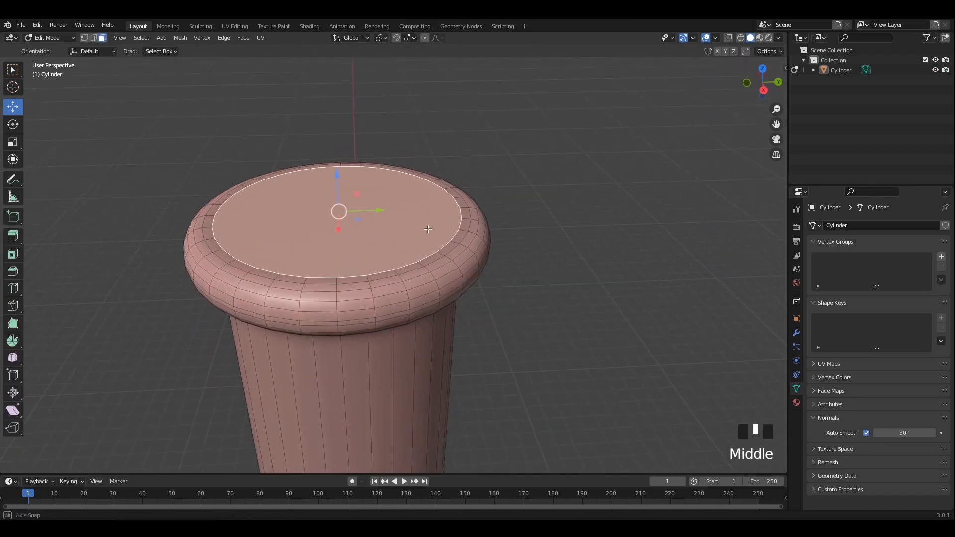
scroll(534, 257, "up", 1, "shift")
middle_click_drag(530, 252, 483, 237)
key("s")
left_click(565, 268)
Extrude the circular top face upward and bevel it about 0.86 m with 7 segments into a dome.
middle_click_drag(381, 179, 402, 249, "shift")
middle_click_drag(376, 200, 381, 247, "shift")
key("e")
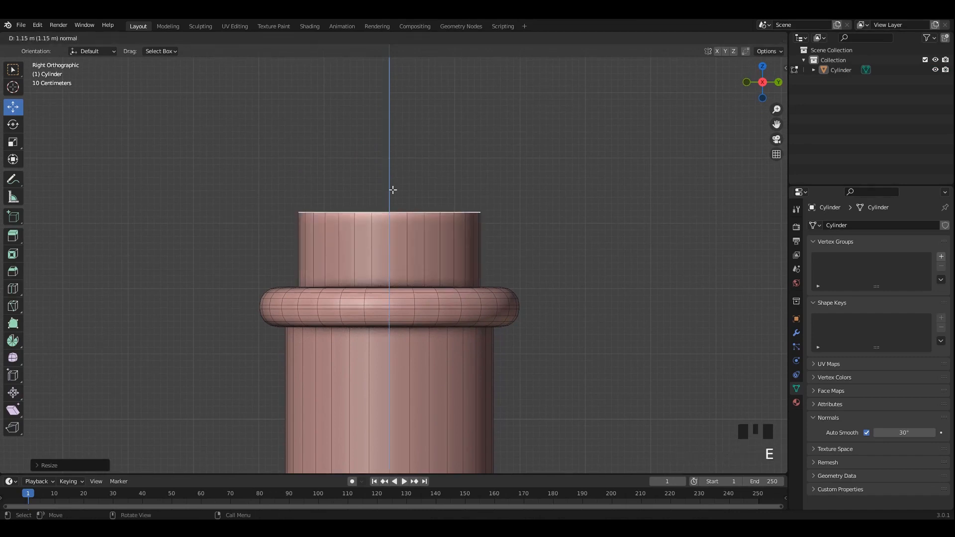
right_click(389, 252)
left_click_drag(389, 246, 400, 191)
middle_click_drag(400, 192, 392, 218)
key("ctrl+b")
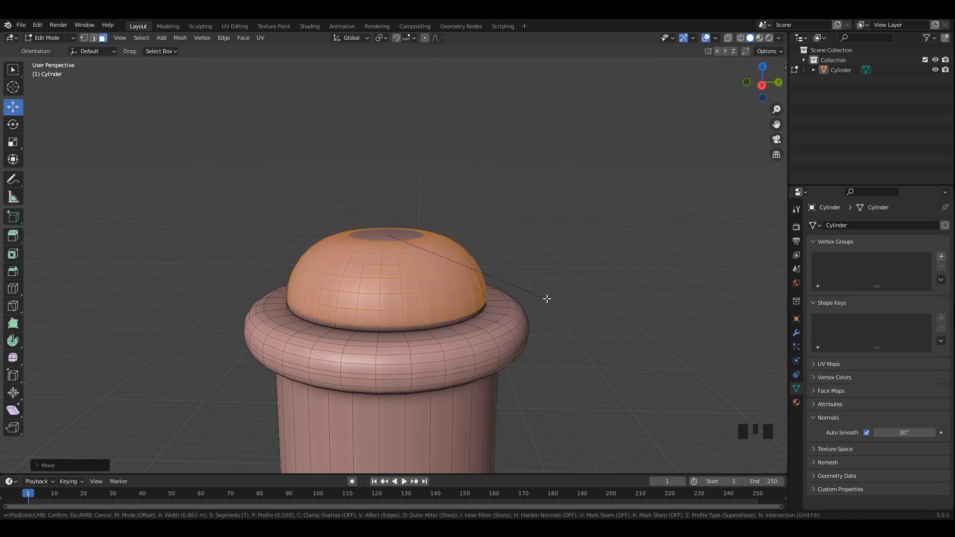
Extrude the dome's small top face upward into a short, narrow neck.
middle_click_drag(392, 233, 400, 263)
key("e")
left_click(444, 235)
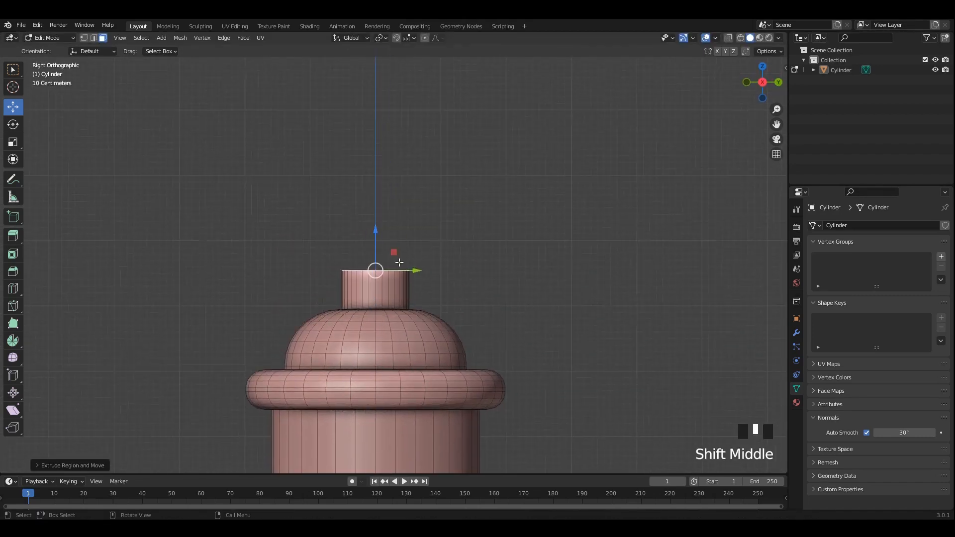
Extrude the neck's top face again, scale it out into a wide flare and adjust the flare's height.
key("e")
key("s")
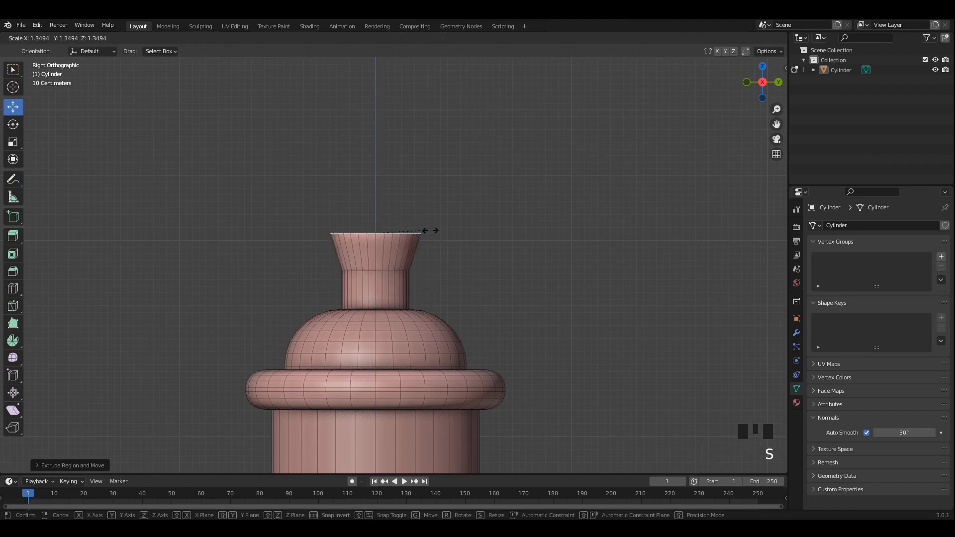
left_click(464, 242)
middle_click_drag(406, 237, 401, 247, "shift")
left_click_drag(373, 206, 373, 214)
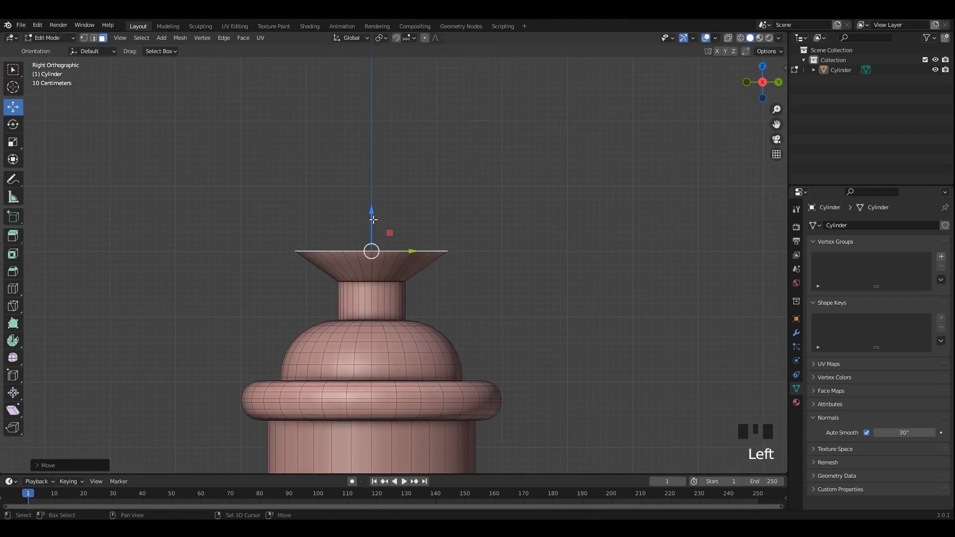
Extrude the flare's top face upward and scale it to 0 to form a pointed spike.
middle_click_drag(373, 213, 364, 242, "shift")
key("e")
key("s")
key("0")
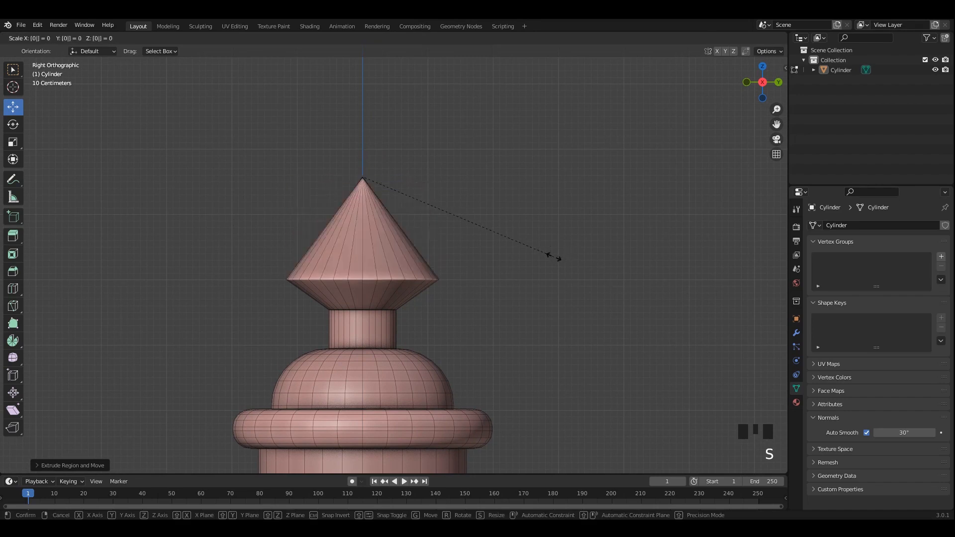
left_click(550, 257)
key("Tab")
scroll(493, 224, "down", 10)
scroll(492, 224, "up", 6)
Select the vertex rings at the spike's base, compress them along Z, move them down and check the spike in Object Mode.
key("Tab")
scroll(378, 286, "up", 6)
middle_click_drag(378, 286, 418, 266, "shift")
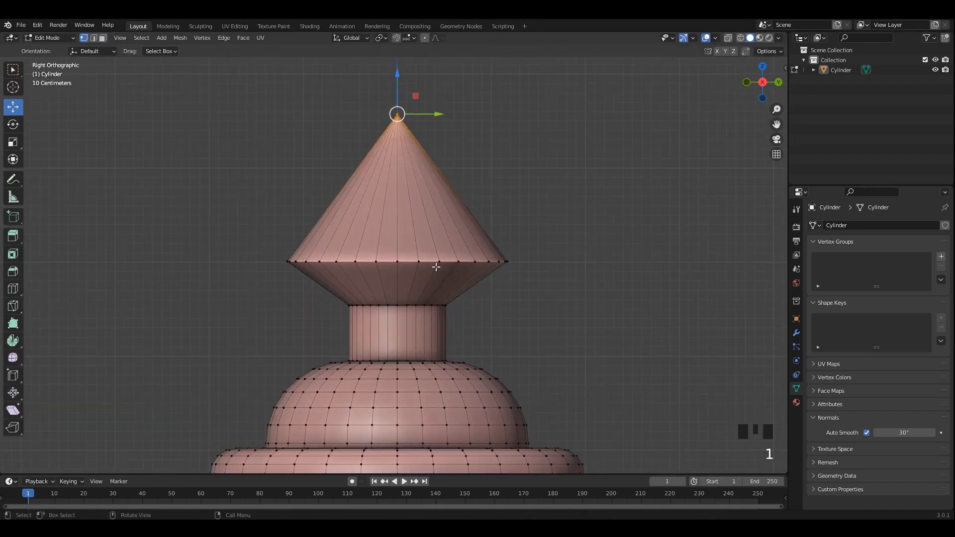
key("alt+z")
left_click_drag(166, 187, 612, 329)
key("s")
key("z")
left_click(543, 309)
left_click_drag(398, 246, 395, 258)
key("alt+z")
key("Tab")
middle_click_drag(560, 314, 550, 322)
left_click(464, 289)
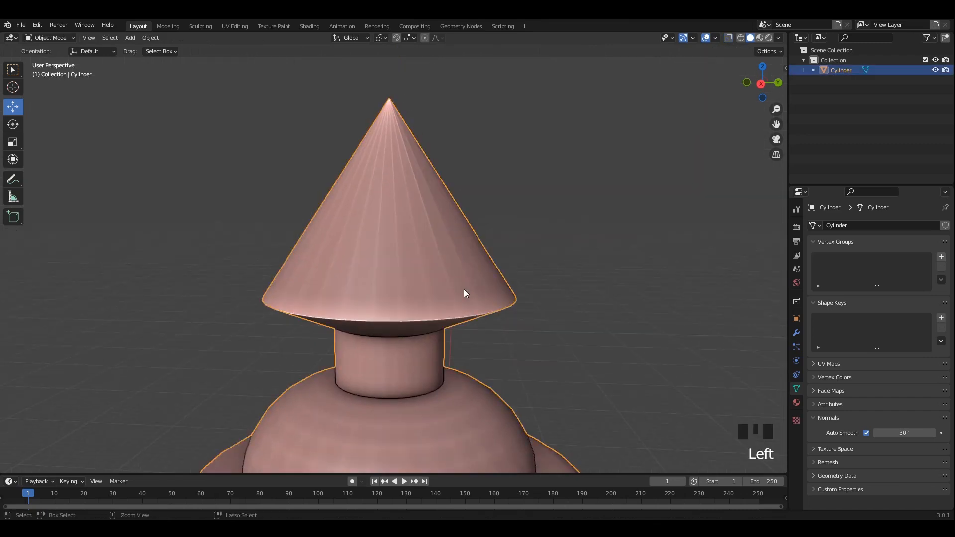
Dissolve the edge loop encircling the neck's base on top of the dome.
key("Tab")
middle_click_drag(442, 361, 462, 253, "shift")
scroll(433, 288, "up", 2)
left_click(417, 302)
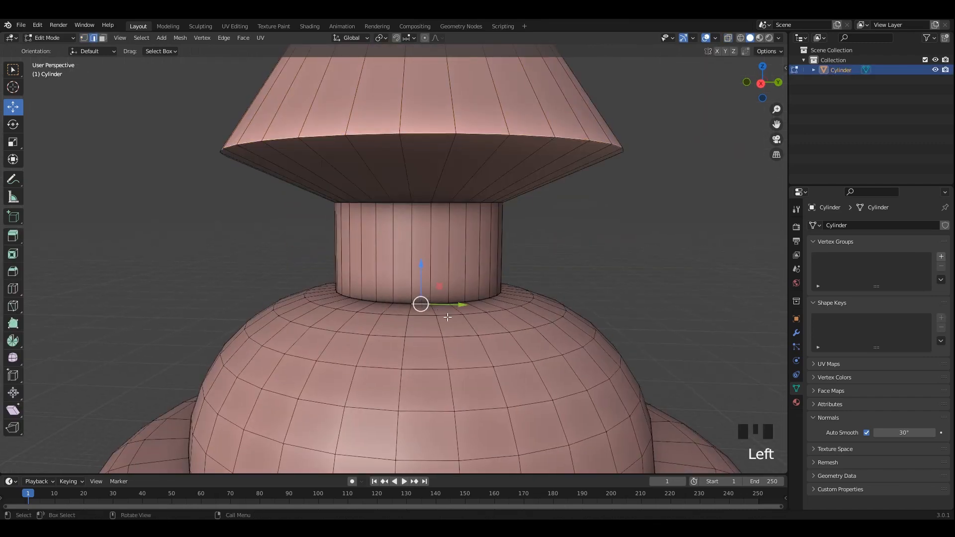
key("x")
left_click(568, 352)
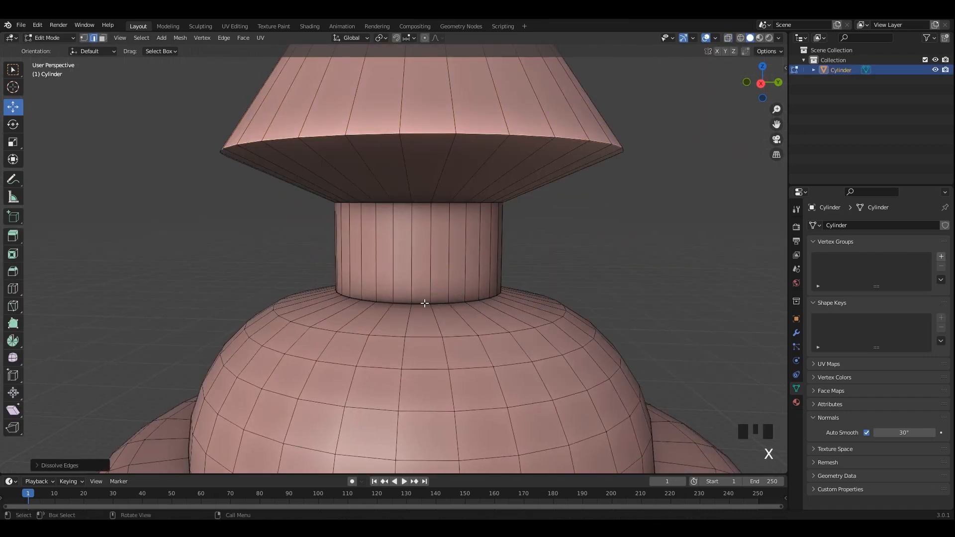
Lower the edge loop at the neck's base slightly and apply the object's scale.
key("KP_3")
key("alt+z")
left_click_drag(424, 241, 426, 250)
key("alt+z")
middle_click_drag(451, 244, 459, 266)
middle_click_drag(460, 266, 443, 245, "shift")
key("Tab")
key("ctrl+a")
left_click(434, 238)
key("Tab")
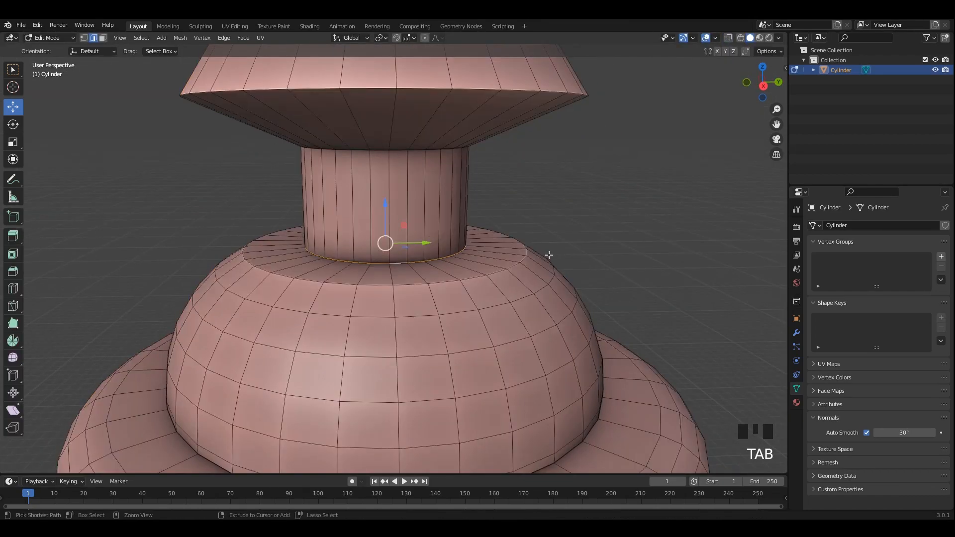
Bevel the edge loop at the neck's base into a smooth, multi-segment concave transition to the dome.
key("ctrl+b")
scroll(594, 271, "up", 6)
left_click(603, 273)
key("Tab")
key("KP_3")
scroll(398, 195, "down", 3)
key("Tab")
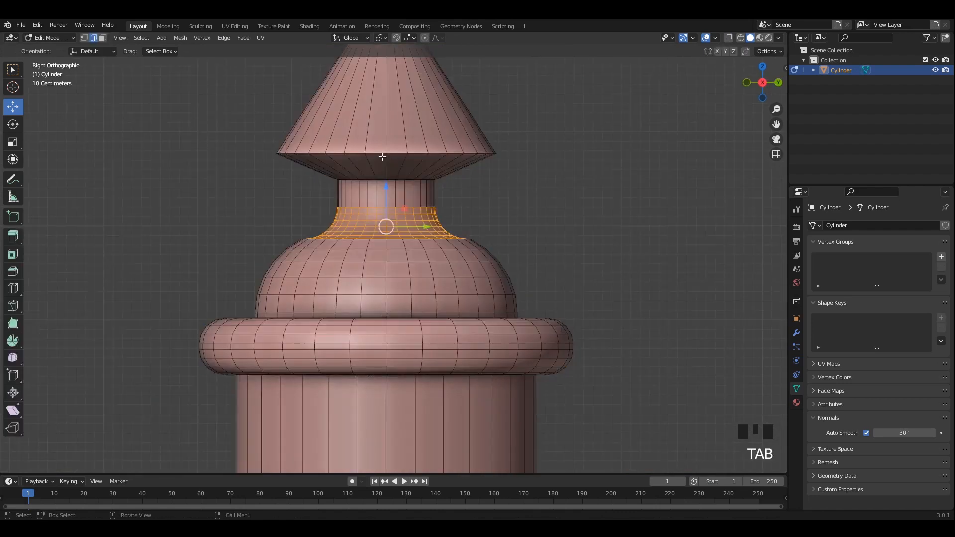
Lower the spike's widest edge loop slightly and bevel it with 6 segments into a rounded bulb.
middle_click_drag(381, 155, 393, 206, "shift")
left_click_drag(387, 190, 388, 195)
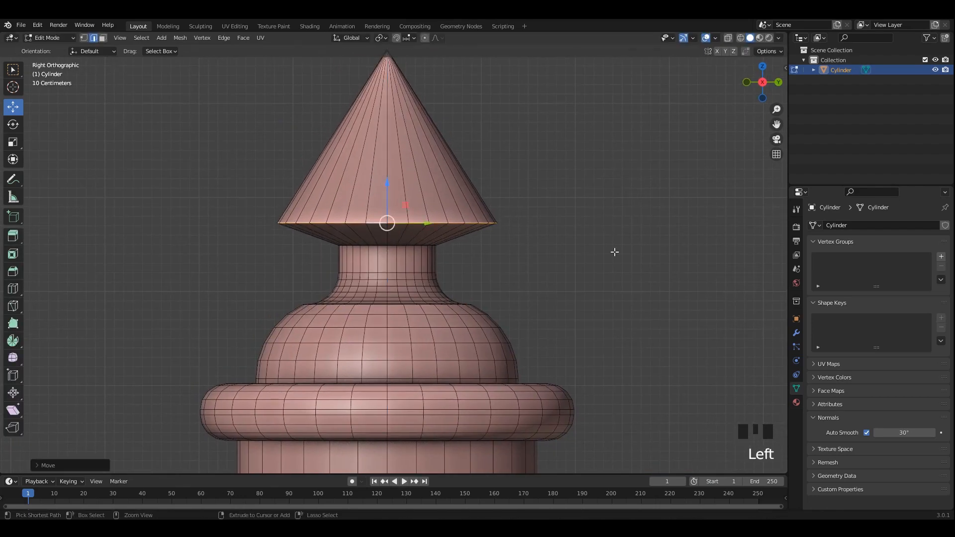
key("ctrl+b")
scroll(666, 266, "down", 2)
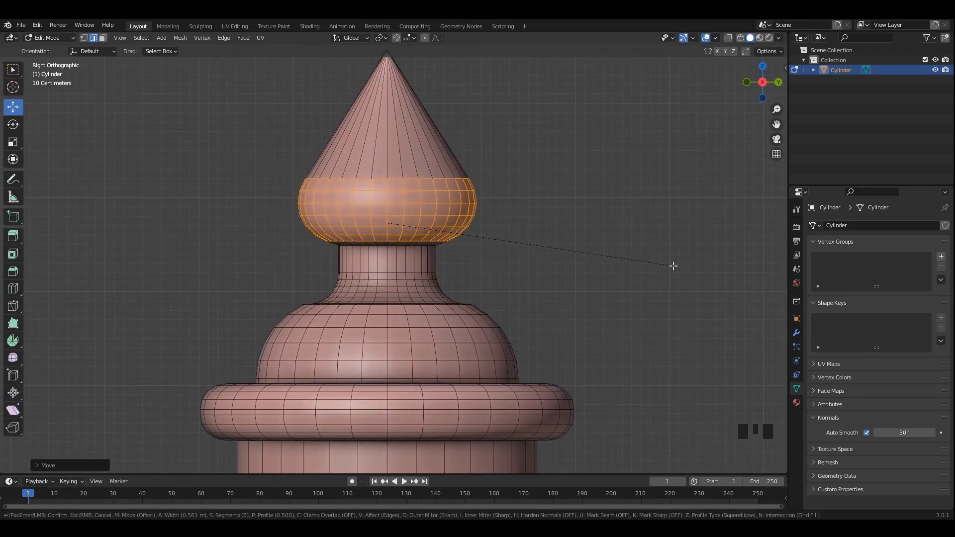
left_click(669, 266)
key("Tab")
scroll(517, 195, "down", 6)
scroll(439, 206, "up", 4)
key("Tab")
Add an edge loop around the spike's cone, scale it inward and lower it to curve the profile.
middle_click_drag(428, 160, 428, 212, "shift")
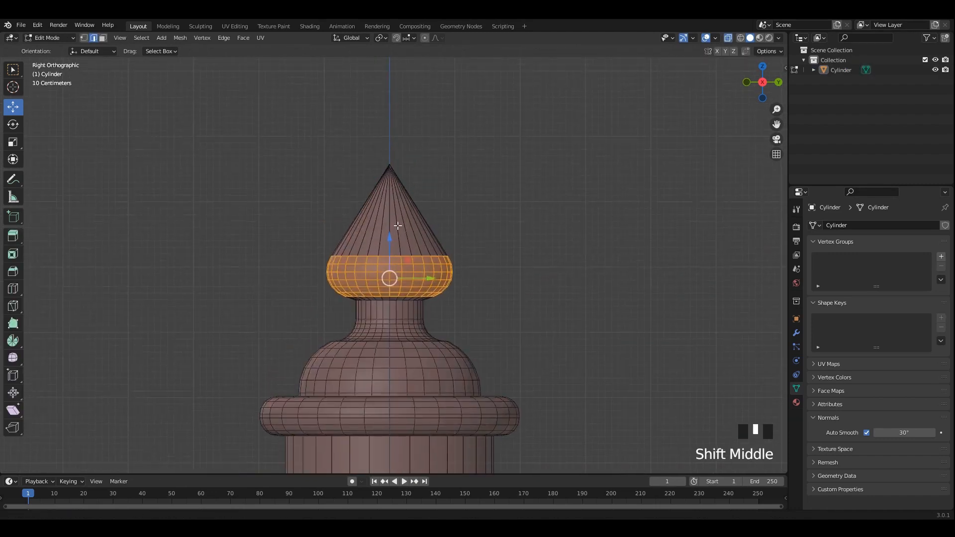
scroll(424, 229, "up", 2)
key("ctrl+r")
left_click(424, 230)
key("s")
left_click(583, 266)
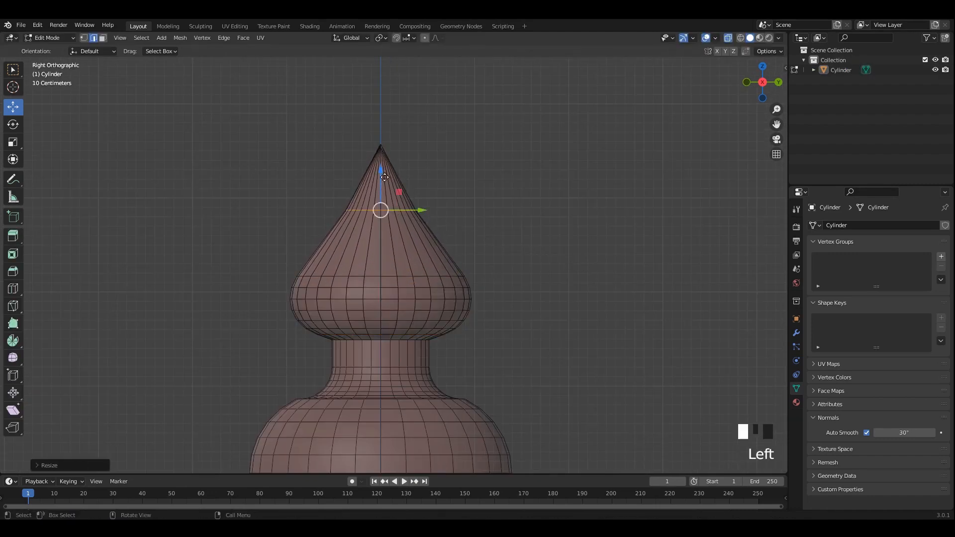
left_click_drag(384, 178, 387, 193)
key("s")
left_click(487, 242)
Bevel the cone's new edge loop with 3 segments and check the mace in Object Mode.
key("alt+z")
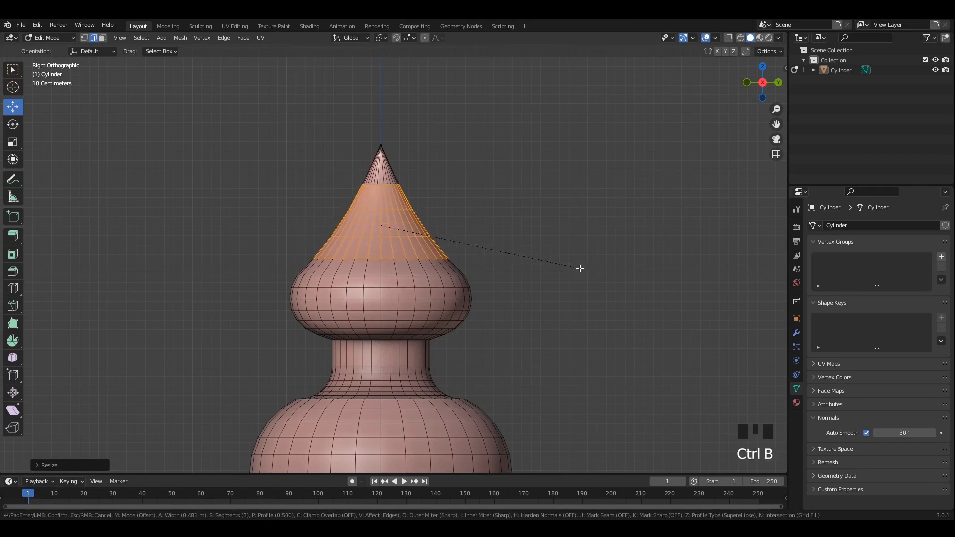
key("Tab")
scroll(517, 268, "down", 9)
middle_click_drag(485, 297, 487, 154, "shift")
middle_click_drag(487, 154, 473, 199)
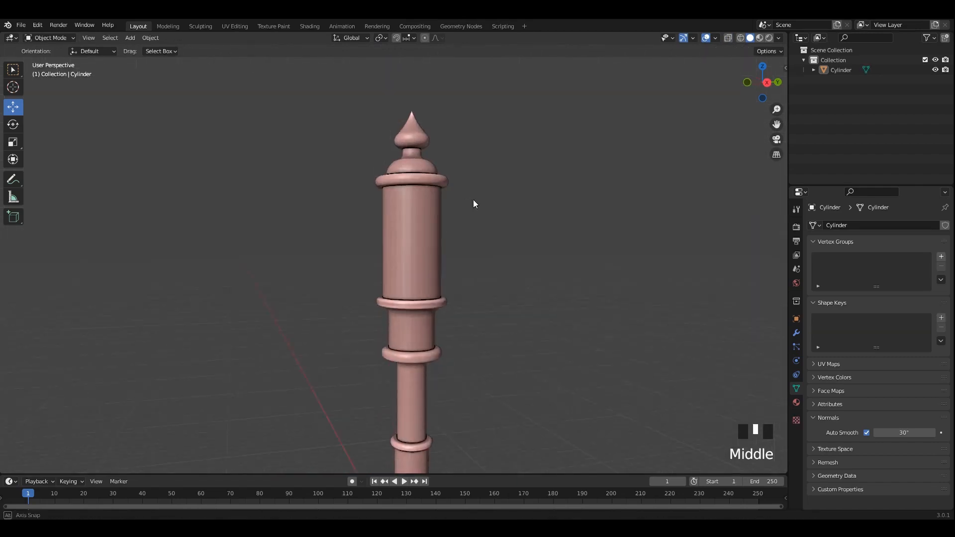
Save the file, select the mace and reveal all of its hidden geometry in Edit Mode.
left_click(422, 209)
scroll(563, 243, "down", 4)
middle_click_drag(563, 244, 529, 229, "alt")
left_click(395, 190)
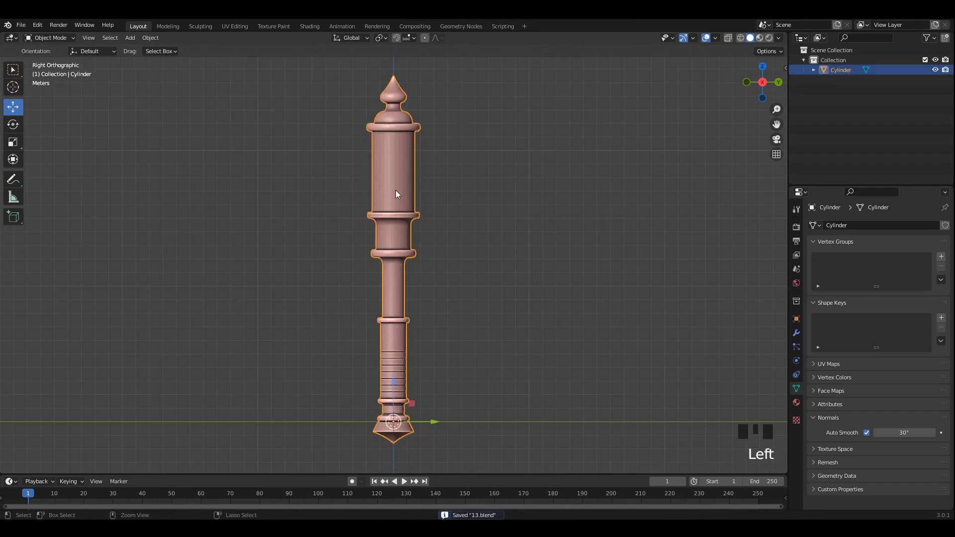
middle_click_drag(462, 207, 464, 209, "shift")
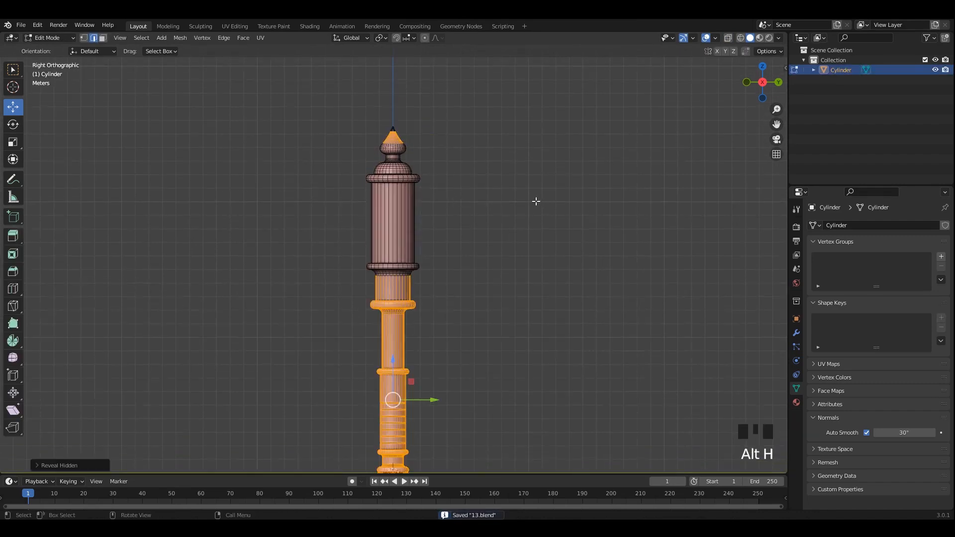
Select the spike, dome and top ring and raise them slightly along Z to lengthen the head.
scroll(532, 203, "down", 2)
middle_click_drag(529, 204, 518, 219, "shift")
left_click(288, 124)
left_click_drag(288, 124, 540, 242)
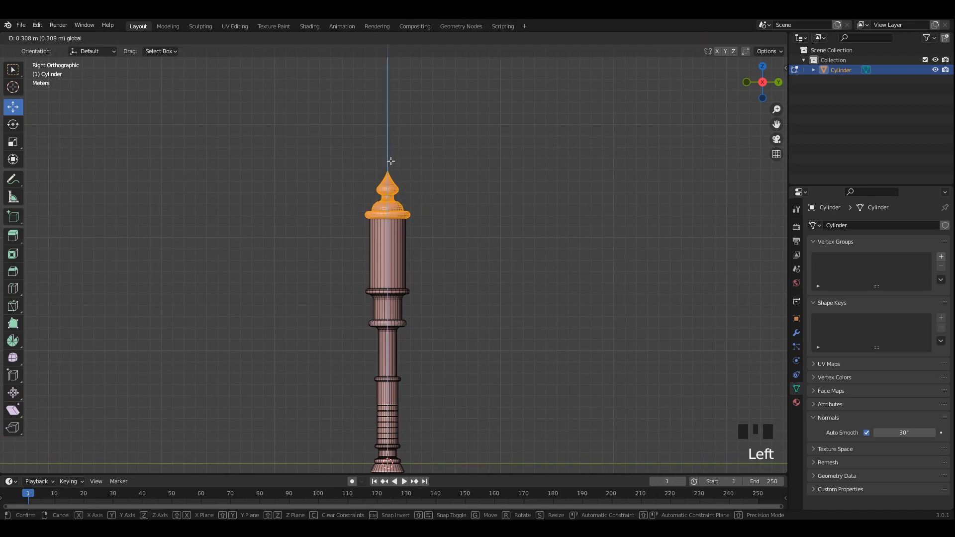
Select the whole head from its lowest ring to the spike and raise it along Z to lengthen the shaft.
left_click_drag(283, 115, 491, 323)
scroll(490, 322, "down", 2)
left_click_drag(319, 169, 522, 315)
key("alt+z")
key("alt+z")
left_click_drag(389, 253, 386, 184)
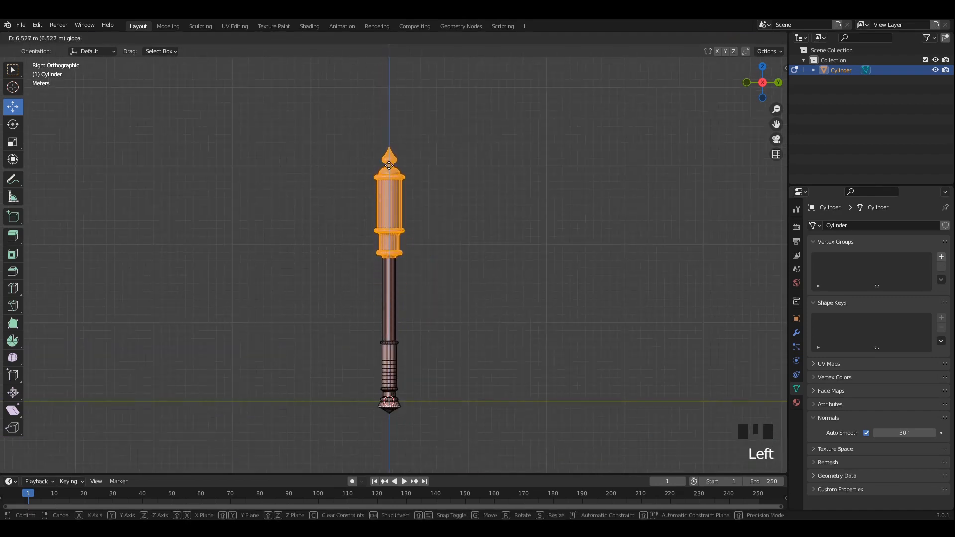
Raise the head's lowest ring about 0.38 m along Z, return to Object Mode and save the file.
scroll(493, 231, "up", 1)
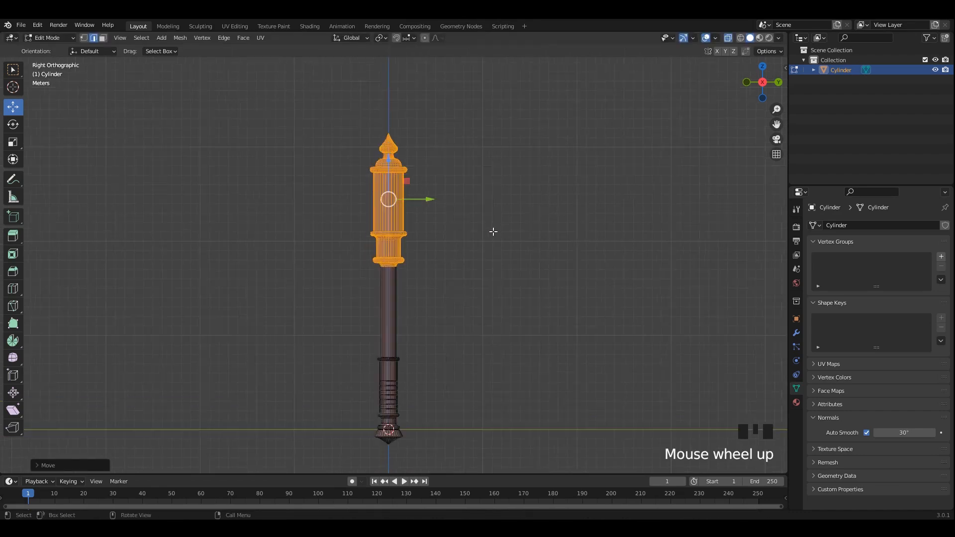
scroll(457, 293, "up", 3)
left_click_drag(465, 320, 301, 240)
key("alt+z")
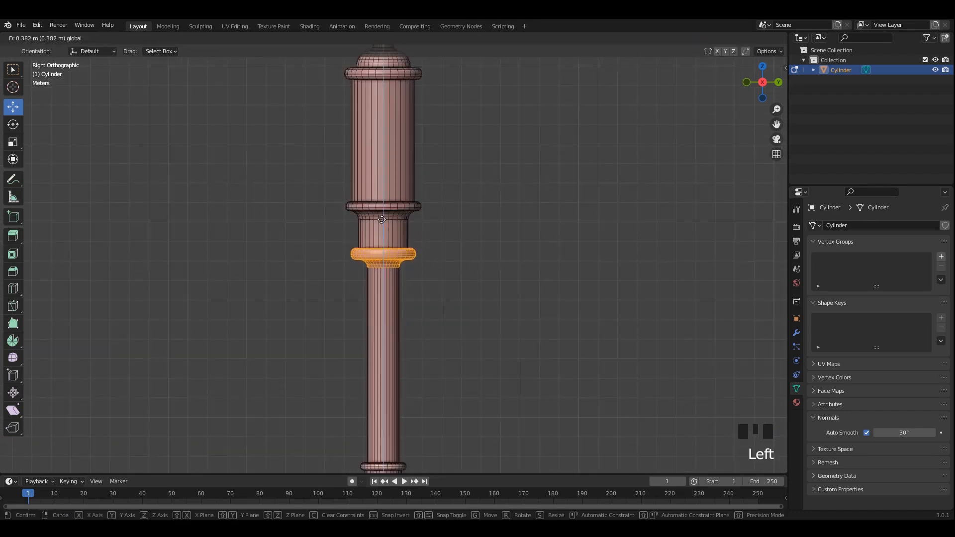
left_click_drag(381, 220, 381, 219)
key("Tab")
left_click(529, 216)
scroll(503, 225, "down", 4)
middle_click_drag(477, 234, 452, 266, "shift")
key("ctrl+s")
left_click(359, 187)
key("shift+a")
mouse_move(214, 155)
left_click(282, 157)
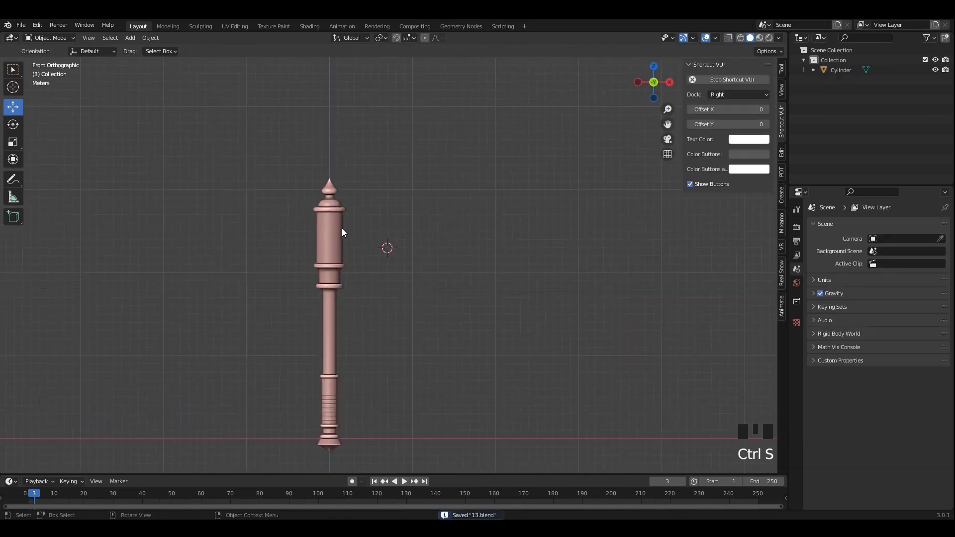
Raise the spike, dome and top ring further along Z to elongate the head, and return to Object Mode.
middle_click(342, 228, "alt")
key("Tab")
scroll(360, 244, "up", 2)
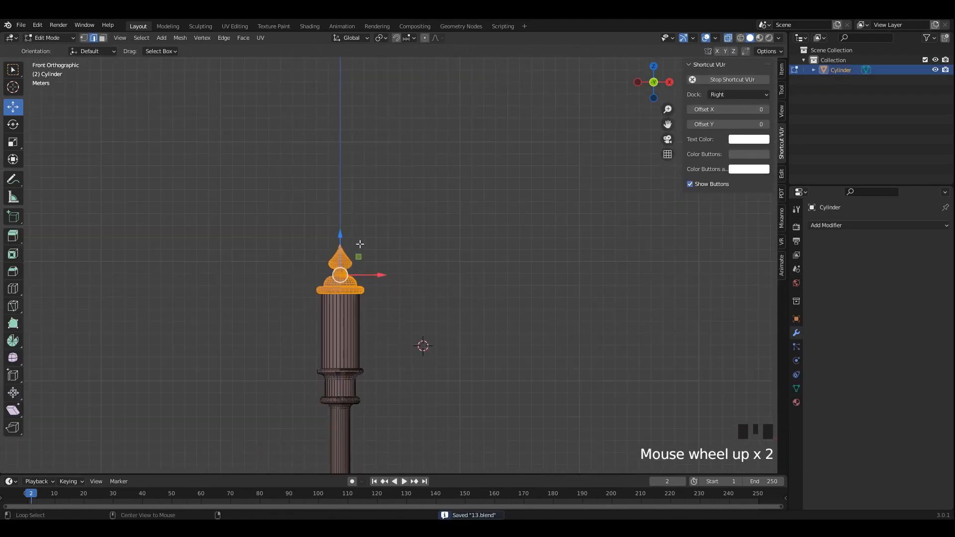
left_click_drag(341, 243, 339, 204)
left_click(469, 243)
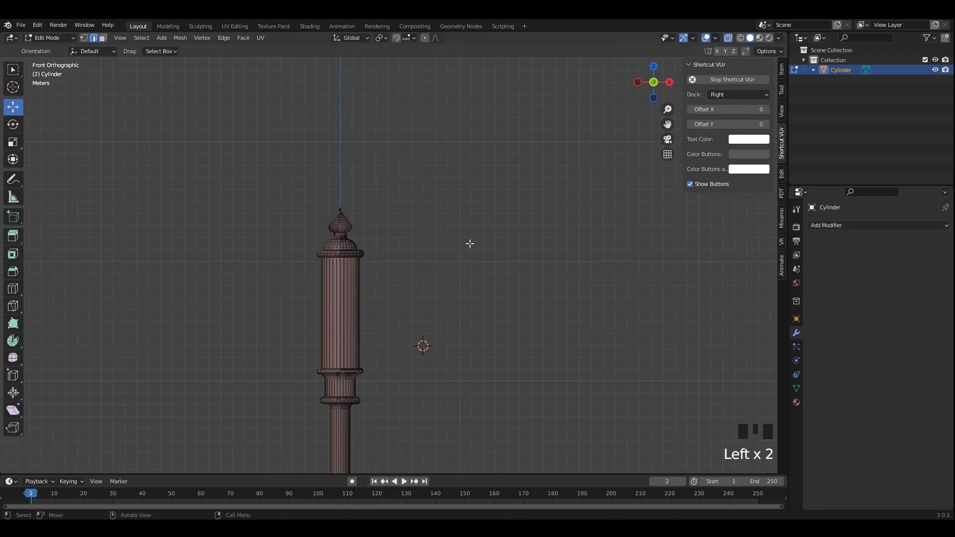
key("Tab")
key("alt+z")
key("shift+a")
left_click(296, 296)
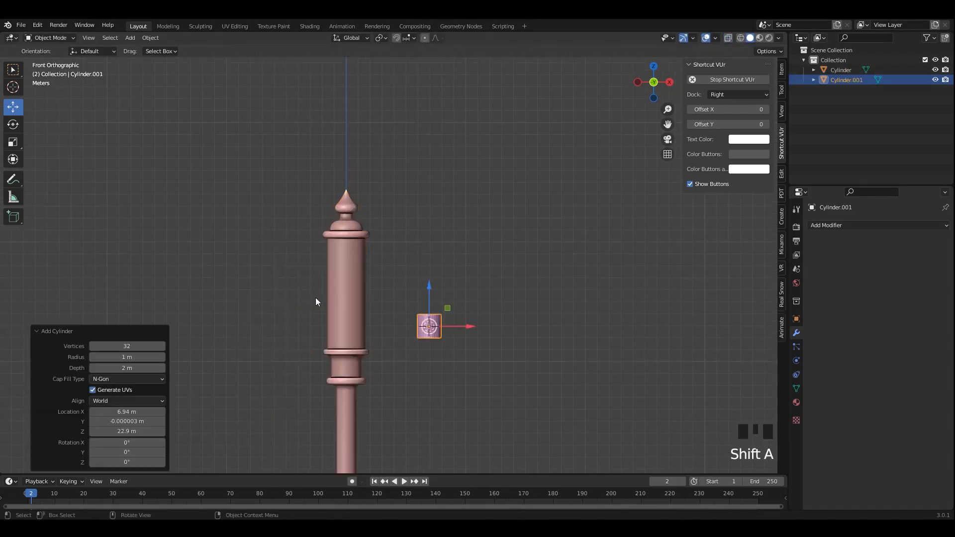
middle_click(430, 296, "alt")
middle_click(431, 296, "alt")
key("s")
left_click(456, 280)
key("ctrl+z")
key("ctrl+z")
key("ctrl+z")
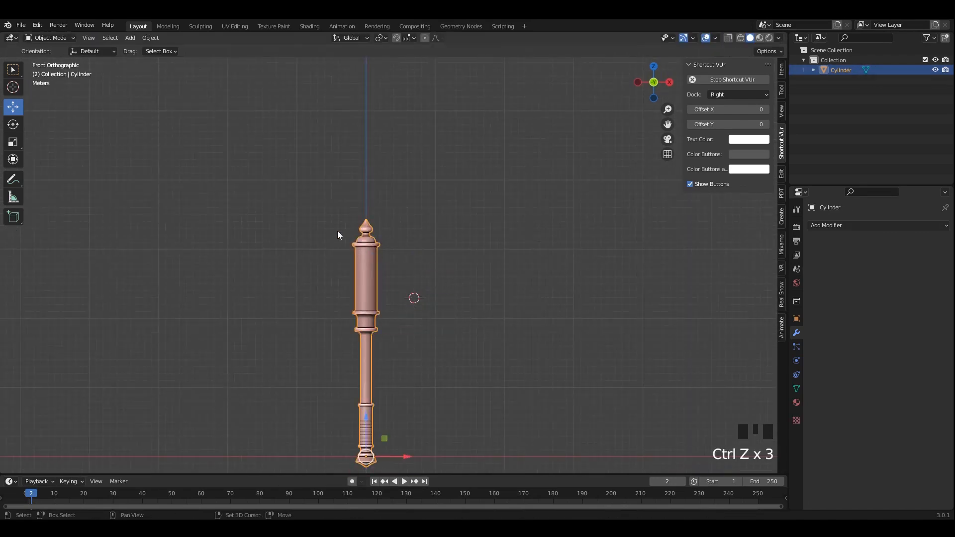
Add a cylinder beside the head at the 3D cursor and set its vertices to 7.
key("shift+a")
mouse_move(338, 231)
left_click(381, 280)
scroll(407, 260, "up", 4)
middle_click_drag(288, 330, 291, 249, "shift")
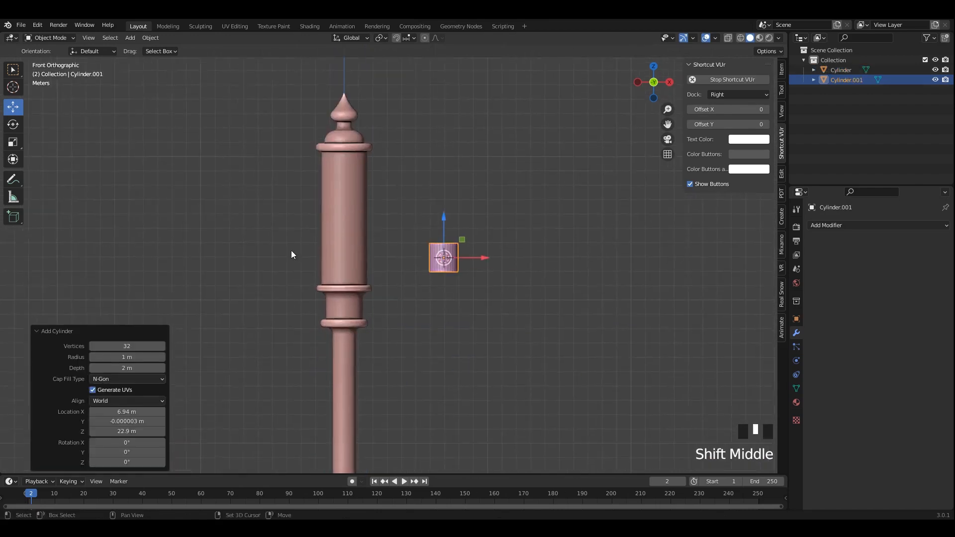
scroll(291, 251, "up", 2)
left_click(126, 347)
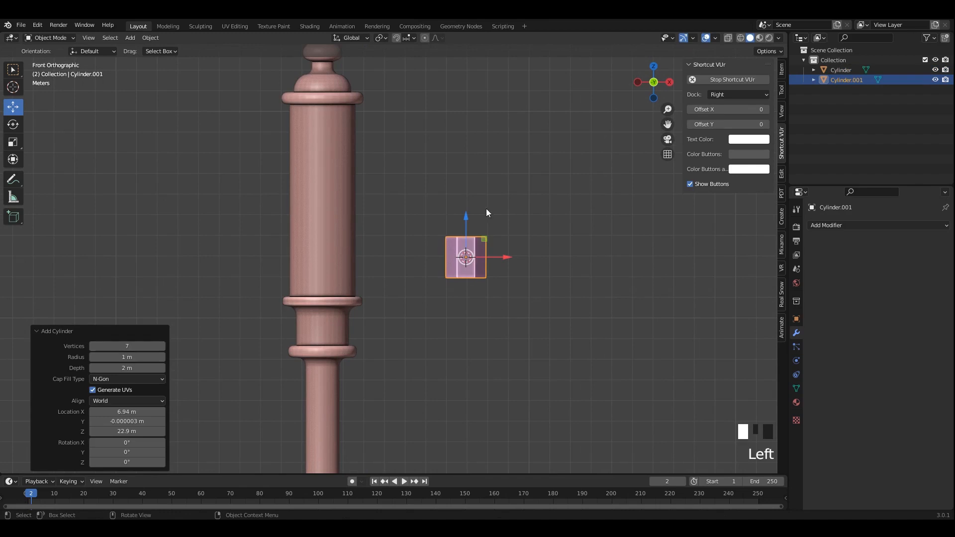
Centre the seven-sided cylinder on the mace's axis in top view, moving it about 6.94 m along negative X.
key("KP_7")
key("alt+z")
left_click(326, 260)
key("alt+z")
scroll(323, 264, "up", 6)
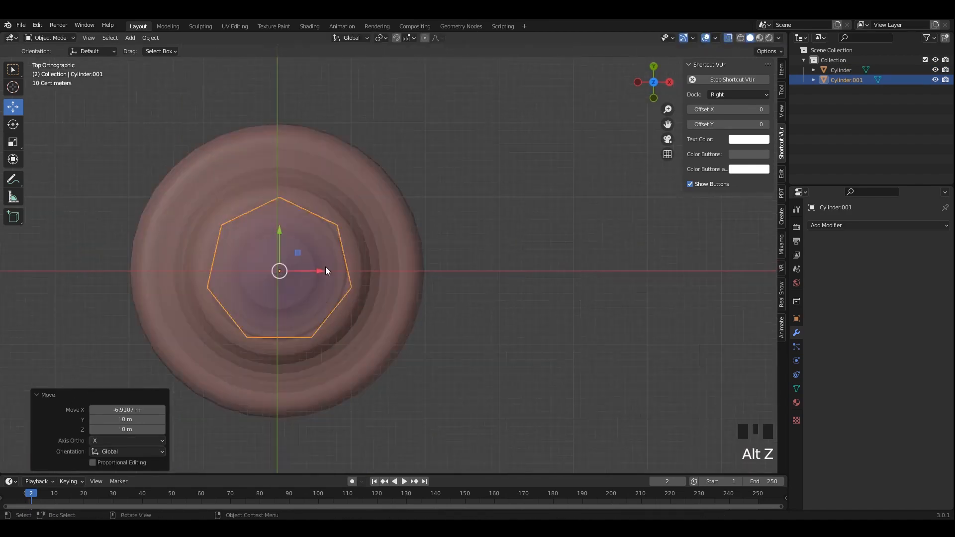
scroll(365, 283, "up", 2, "shift")
left_click_drag(283, 294, 279, 295)
Enlarge the seven-sided cylinder around the head, raise it about 2.62 m and stretch it along Z.
middle_click_drag(307, 302, 327, 285, "alt")
scroll(327, 284, "down", 8)
key("s")
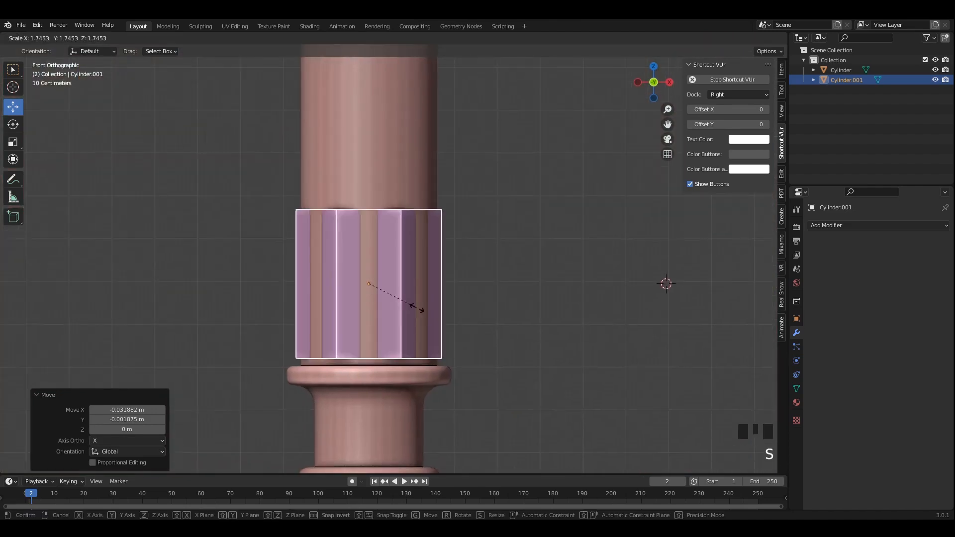
scroll(422, 310, "down", 4)
left_click(408, 279)
key("s")
key("z")
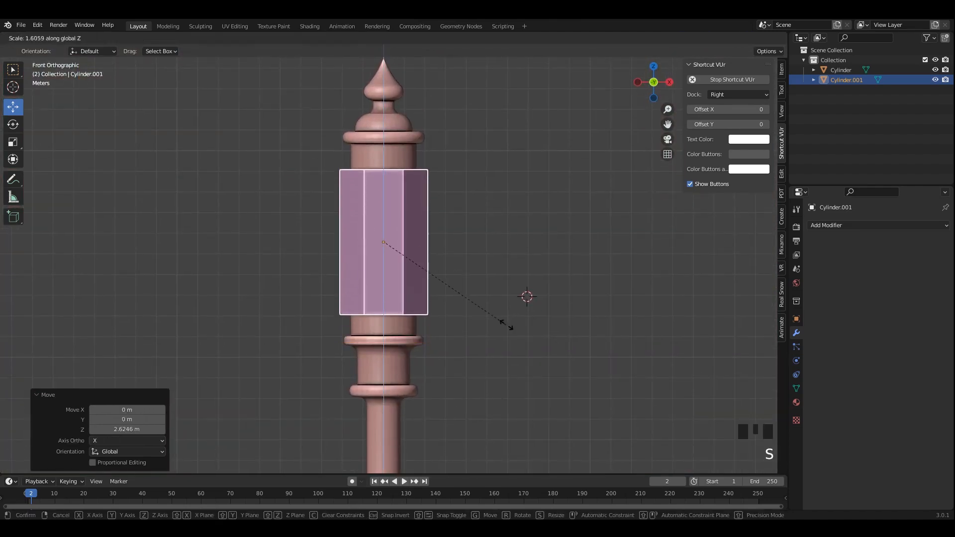
left_click(535, 339)
Scale the cylinder up by about 1.69, raise it about 0.39 m and shorten it along Z to fit between the head's rings.
key("s")
key("s")
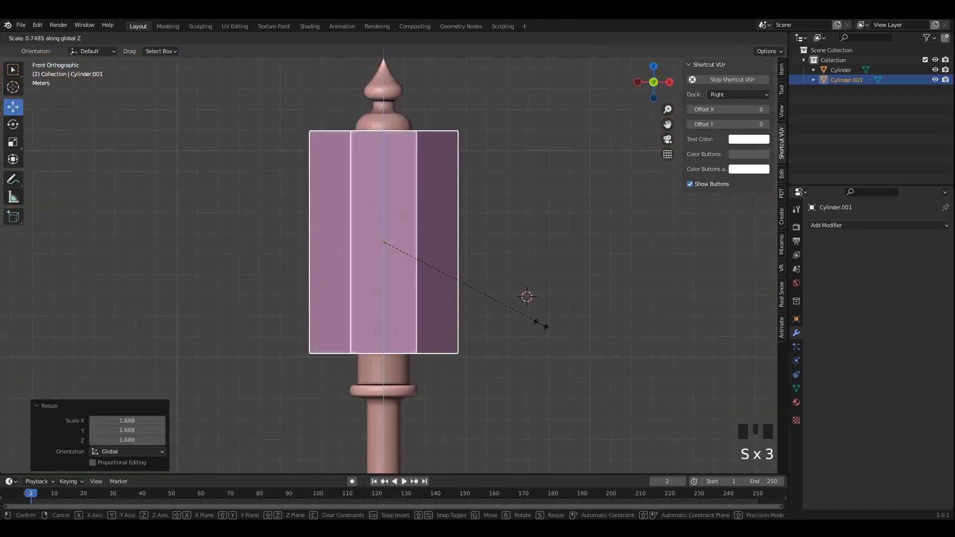
left_click_drag(383, 213, 383, 205)
key("s")
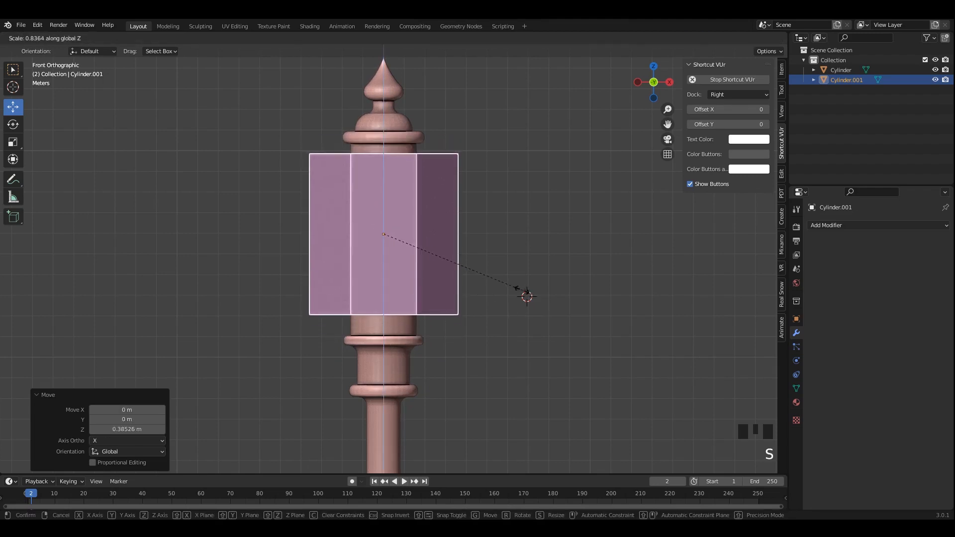
left_click(532, 295)
Scale the cylinder down to sit closer around the head and stretch it along Z between the head's rings.
key("s")
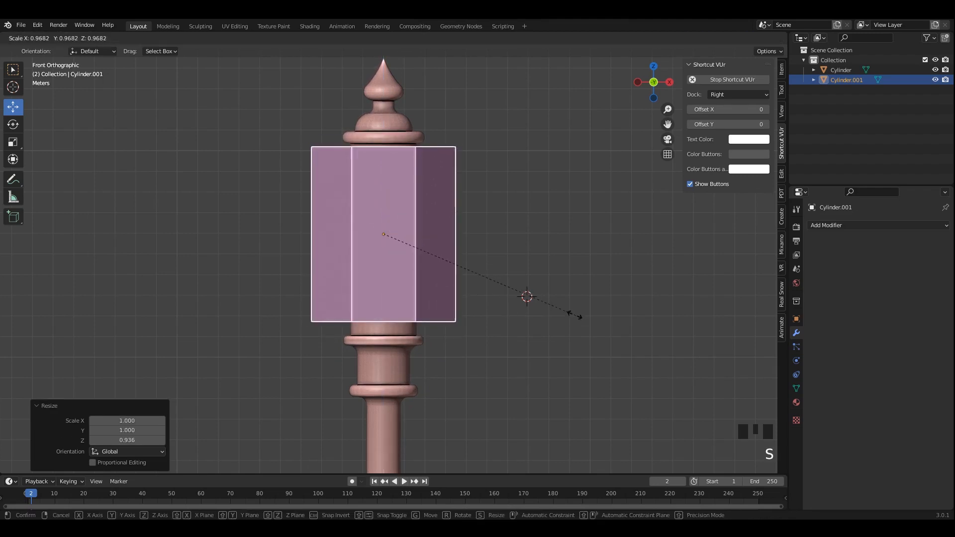
left_click(556, 306)
left_click(571, 327)
key("s")
left_click(566, 328)
key("s")
middle_click(572, 335)
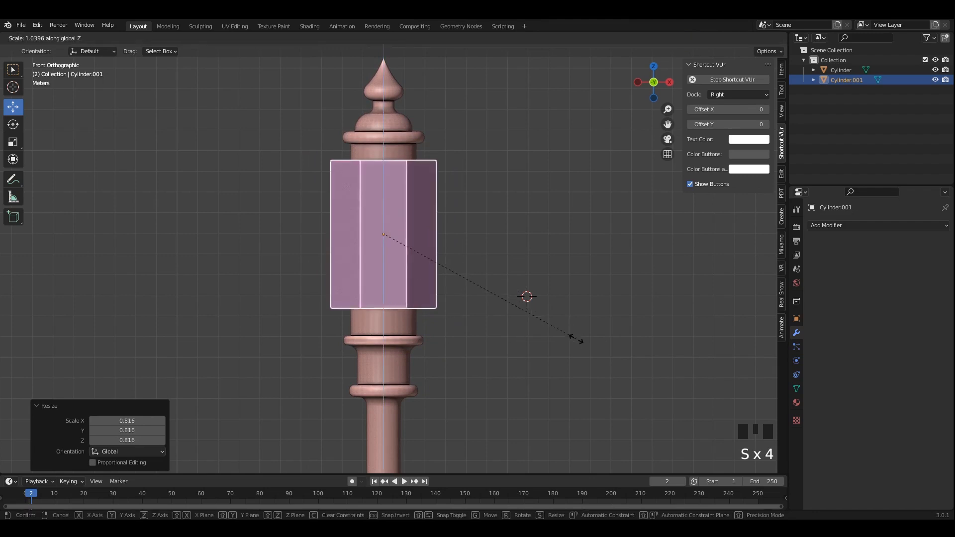
left_click(500, 252)
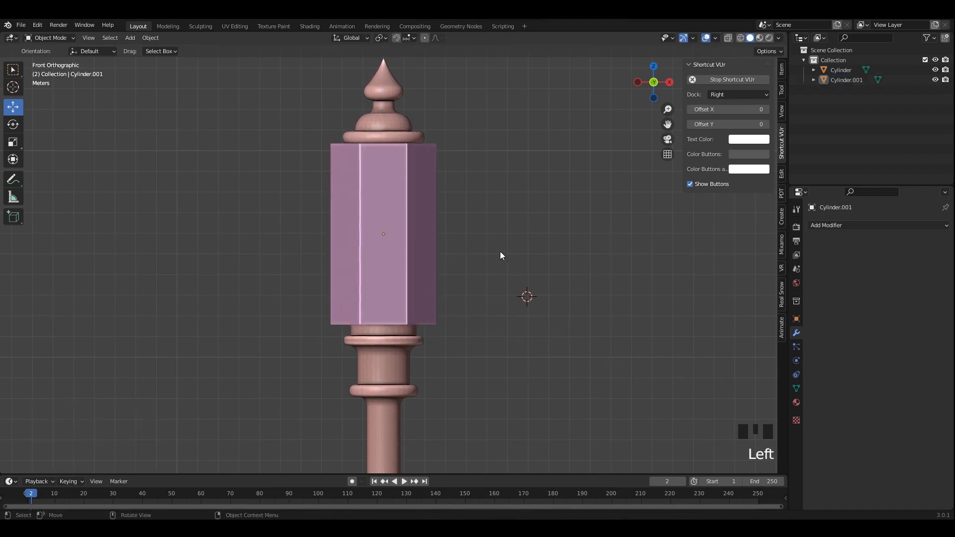
Save the file and rescale the seven-sided cylinder's mesh in Edit Mode, making it wider and slightly shorter along Z.
scroll(500, 251, "down", 3)
scroll(446, 263, "down", 2)
middle_click_drag(499, 251, 440, 235)
scroll(440, 235, "up", 1)
left_click(410, 226)
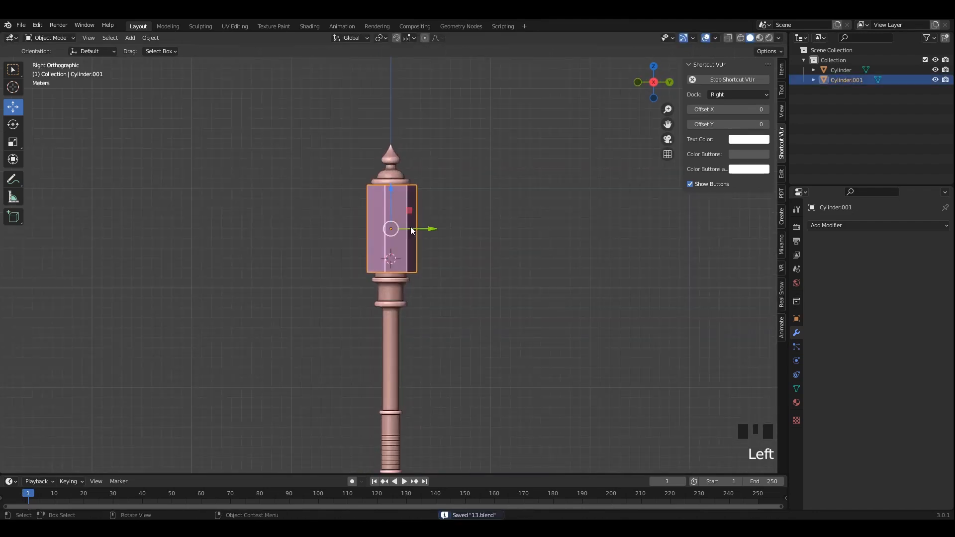
key("Tab")
scroll(464, 261, "up", 2)
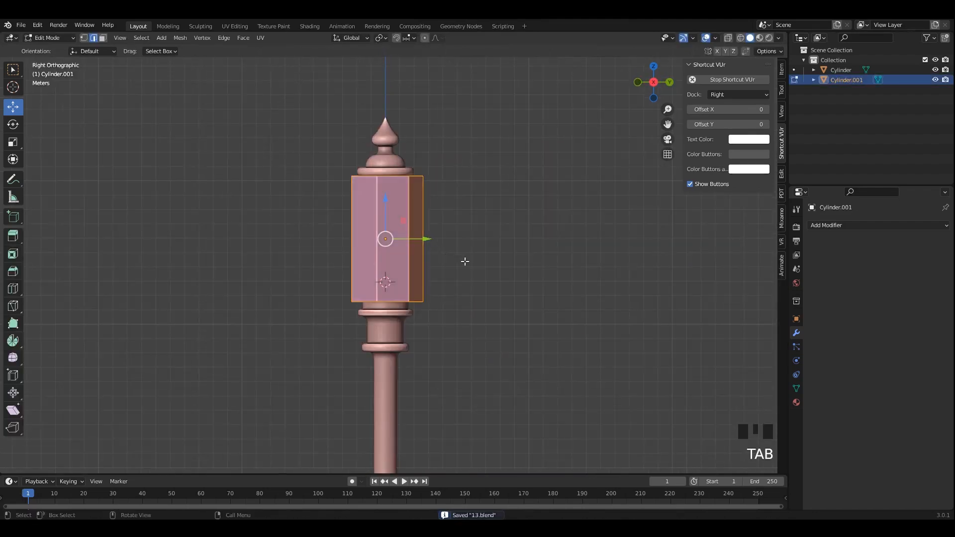
key("s")
left_click(495, 264)
key("s")
middle_click(471, 251)
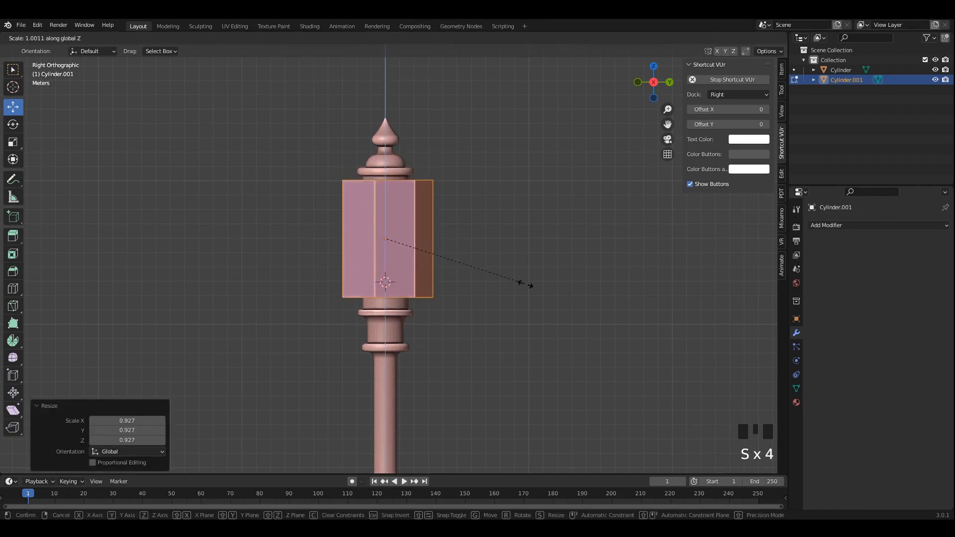
key("Tab")
middle_click_drag(518, 278, 481, 239)
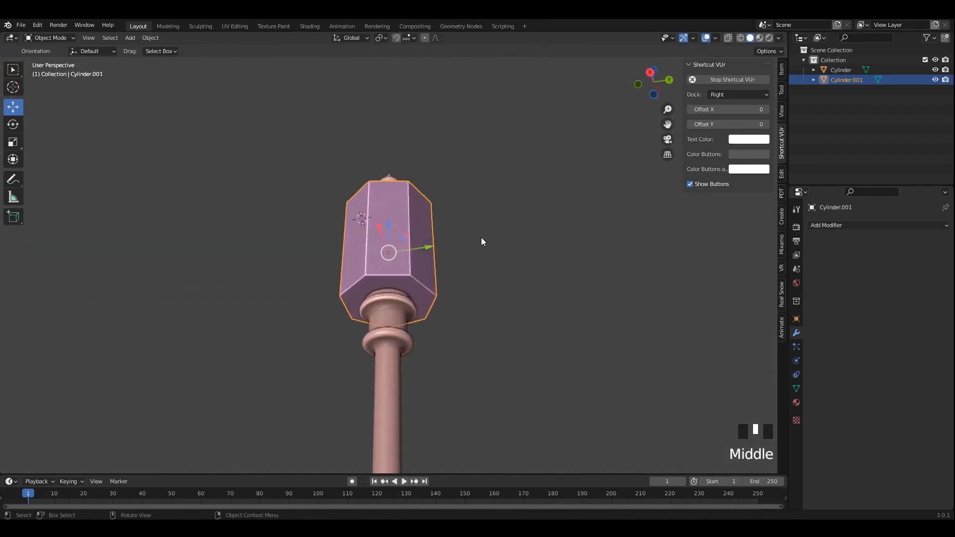
Scale the seven-sided cylinder's mesh by about 0.905, stretch it along Z between the head's rings, and save the file.
scroll(482, 239, "up", 2)
key("Tab")
middle_click_drag(461, 291, 552, 307, "alt")
key("s")
left_click(537, 301)
key("s")
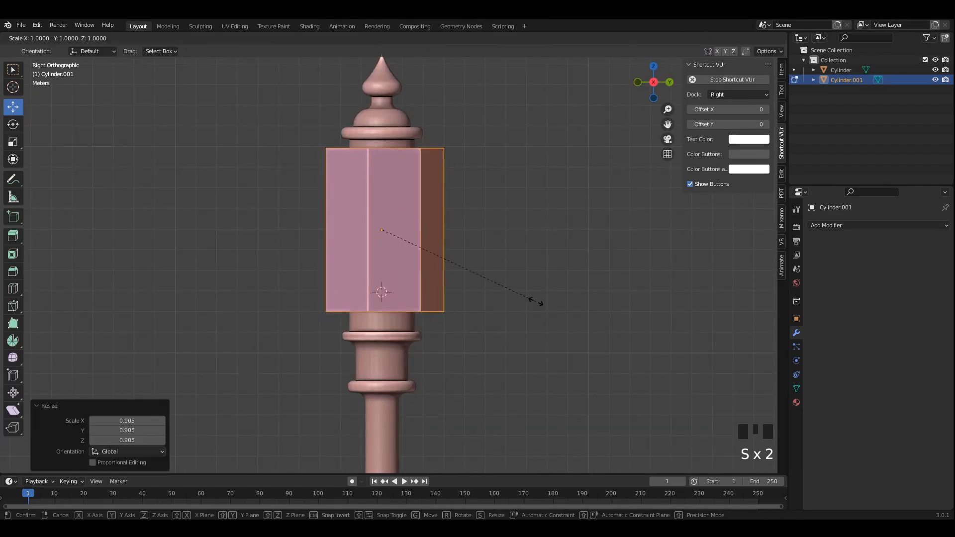
left_click_drag(382, 192, 382, 192)
key("Tab")
left_click(390, 195)
key("ctrl+s")
left_click(377, 209)
middle_click_drag(390, 195, 370, 190)
key("Tab")
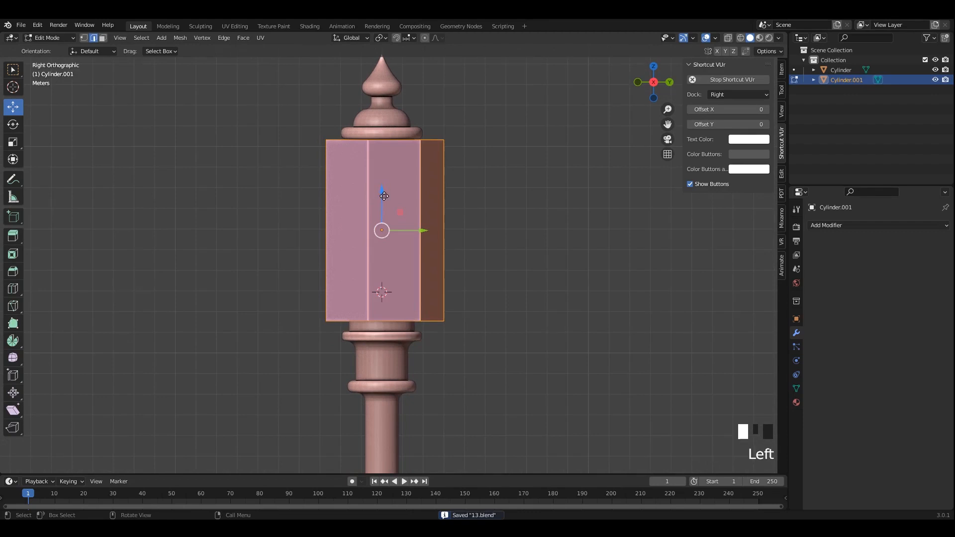
Lower the cylinder mesh onto the lower ring and extrude its top face upward to the underside of the upper ring.
left_click_drag(384, 196, 385, 204)
middle_click_drag(388, 194, 398, 219)
middle_click_drag(398, 174, 383, 210, "shift")
left_click(395, 222)
scroll(395, 179, "up", 4)
key("s")
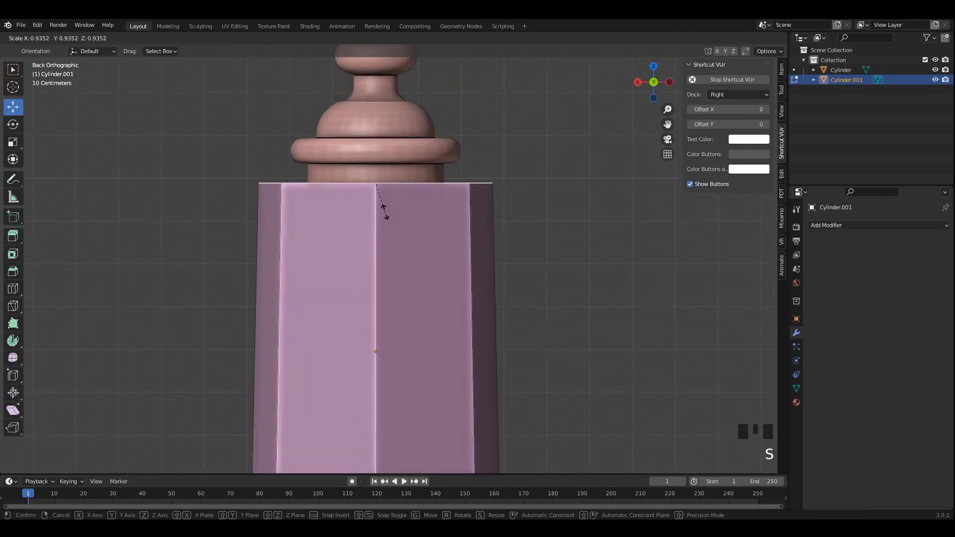
right_click(383, 201)
left_click_drag(374, 181, 370, 143)
left_click(376, 178)
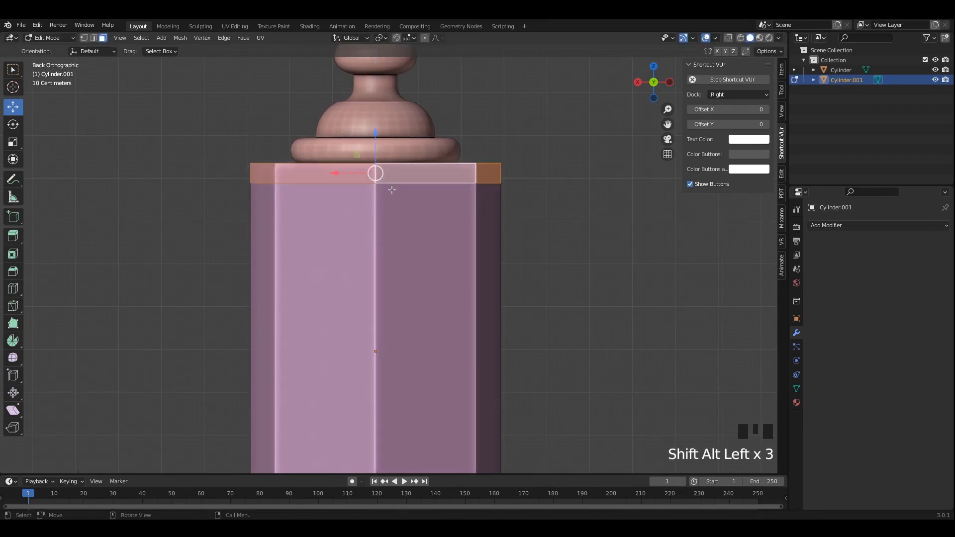
Extrude the narrow band of side faces at the cylinder's upper end and fatten it outward into a protruding rim.
middle_click_drag(392, 190, 470, 247)
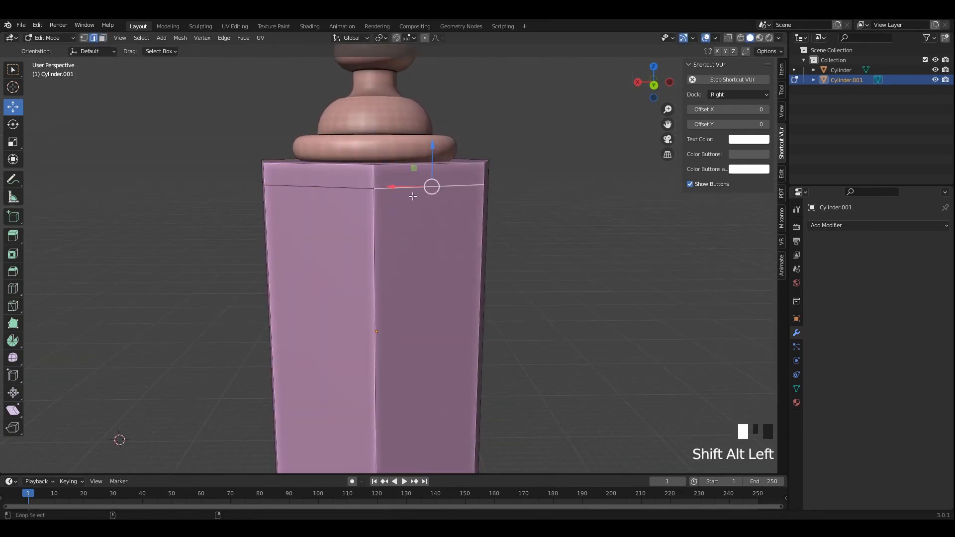
left_click_drag(374, 140, 376, 160)
key("3")
left_click(389, 185)
left_click(373, 189, "alt")
middle_click_drag(378, 191, 392, 223)
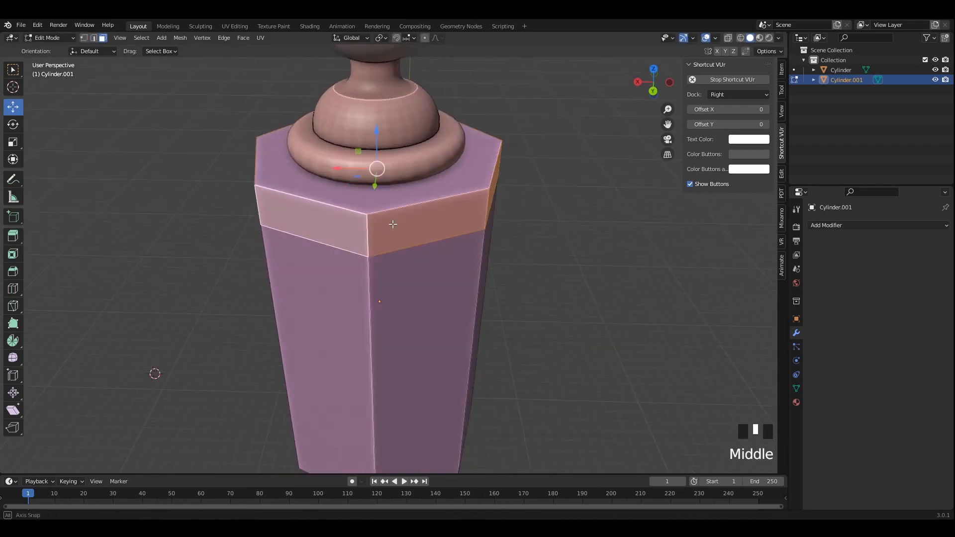
key("e")
left_click(408, 231)
key("s")
right_click(422, 234)
key("alt+s")
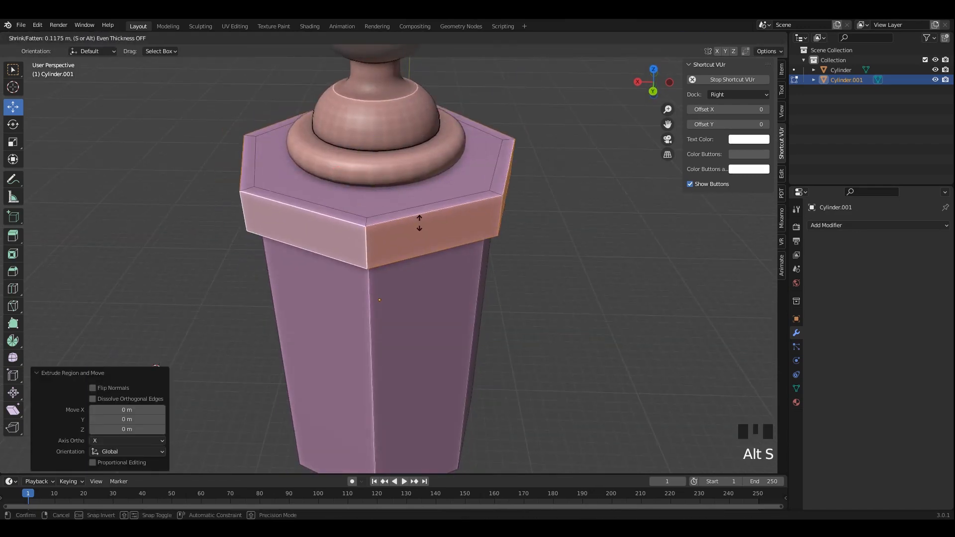
left_click(412, 199)
Apply the cylinder's transforms and bevel the rim's upper and lower outer edge loops by 0.415 m with four segments.
key("Tab")
key("ctrl+a")
left_click(458, 224)
key("Tab")
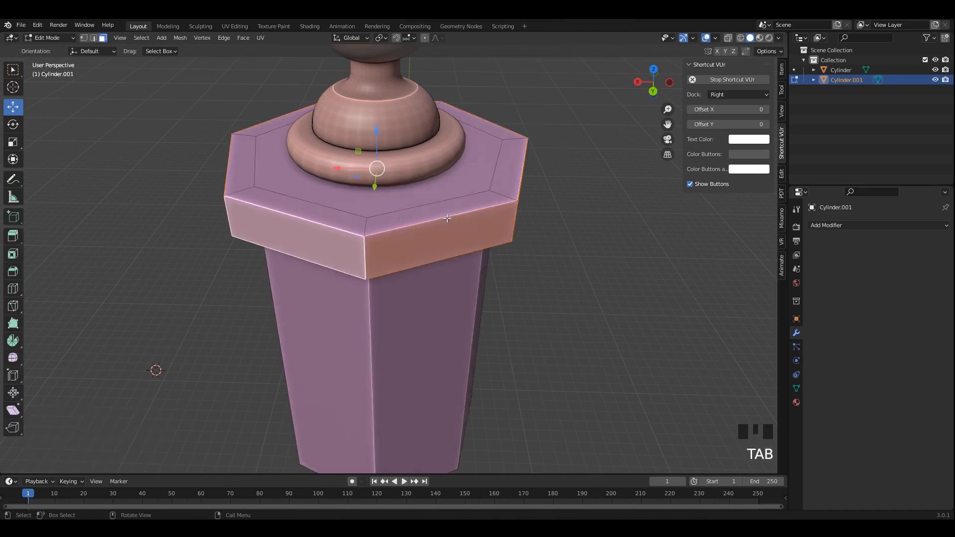
key("2")
left_click(448, 216, "alt+shift")
middle_click_drag(409, 247, 415, 249)
key("ctrl+b")
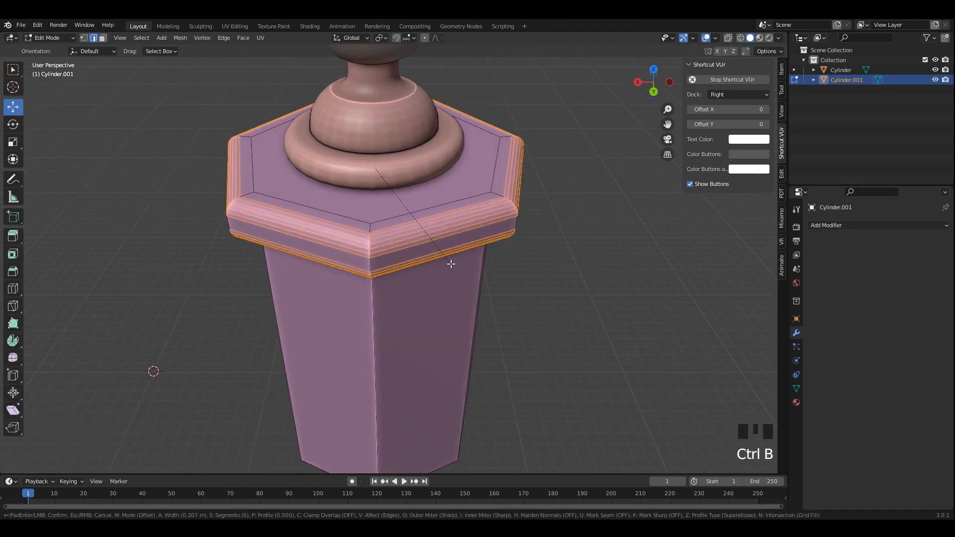
left_click(457, 267)
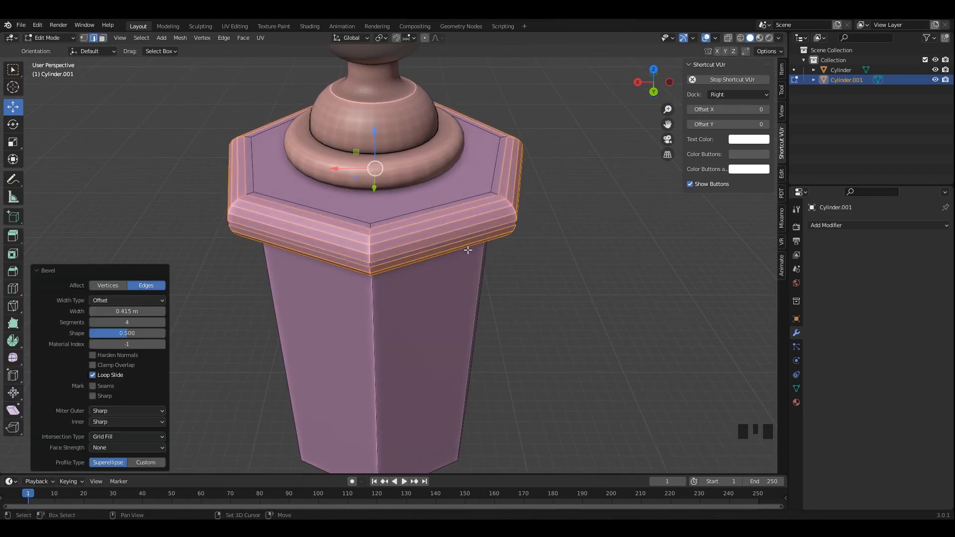
Shade the cylinder smooth and enable Auto Smooth at 30°.
left_click(485, 205)
key("Tab")
right_click(534, 119)
left_click(537, 114)
left_click(796, 388)
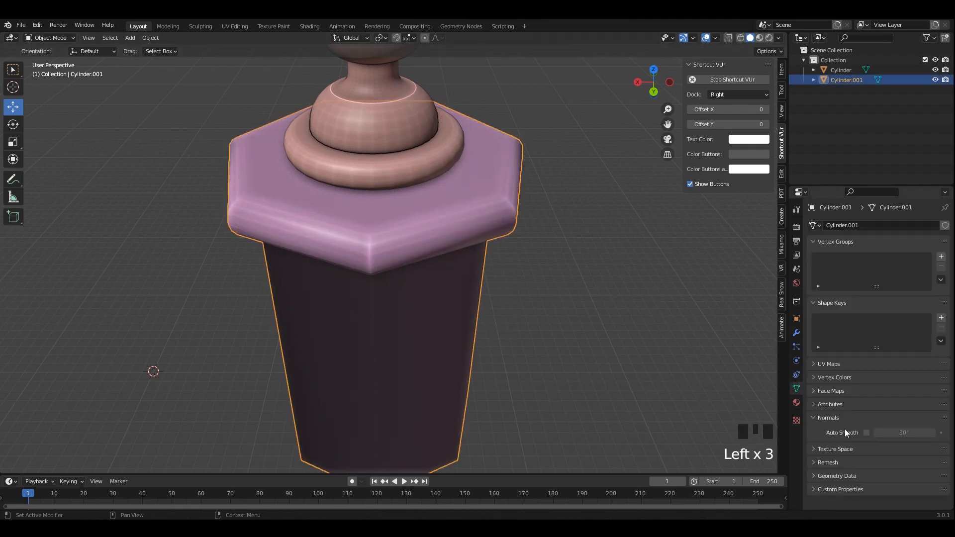
key("Tab")
left_click(866, 433)
Inset the cylinder's top face by about 0.41 m and scale the inset face by 1.053.
middle_click_drag(497, 209, 490, 179)
left_click(470, 162)
middle_click_drag(490, 179, 451, 174, "shift")
key("i")
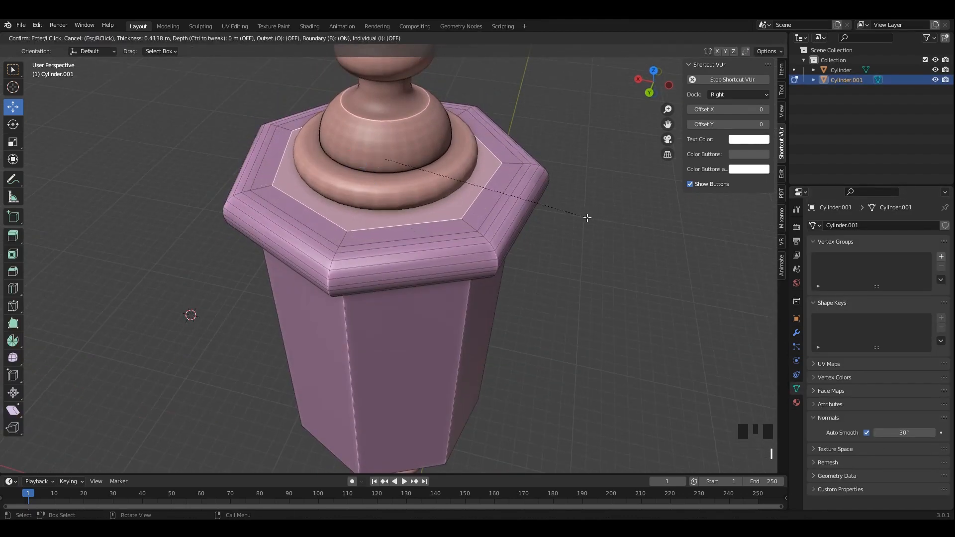
left_click(586, 218)
middle_click_drag(424, 211, 420, 171)
key("s")
left_click(419, 168)
Extrude the inset top face up by about 0.207 m and bevel the edges of the raised step.
key("e")
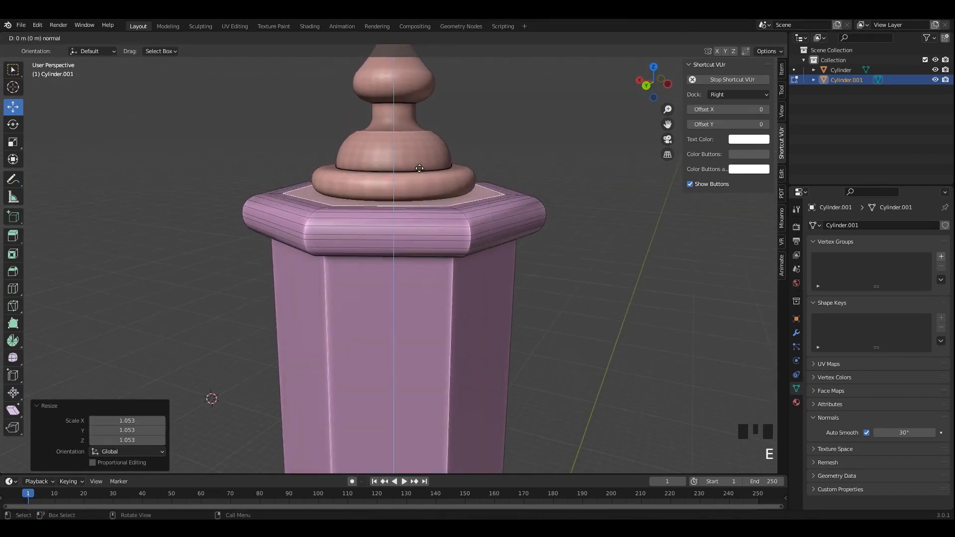
left_click(421, 160)
scroll(413, 149, "up", 2)
key("ctrl+b")
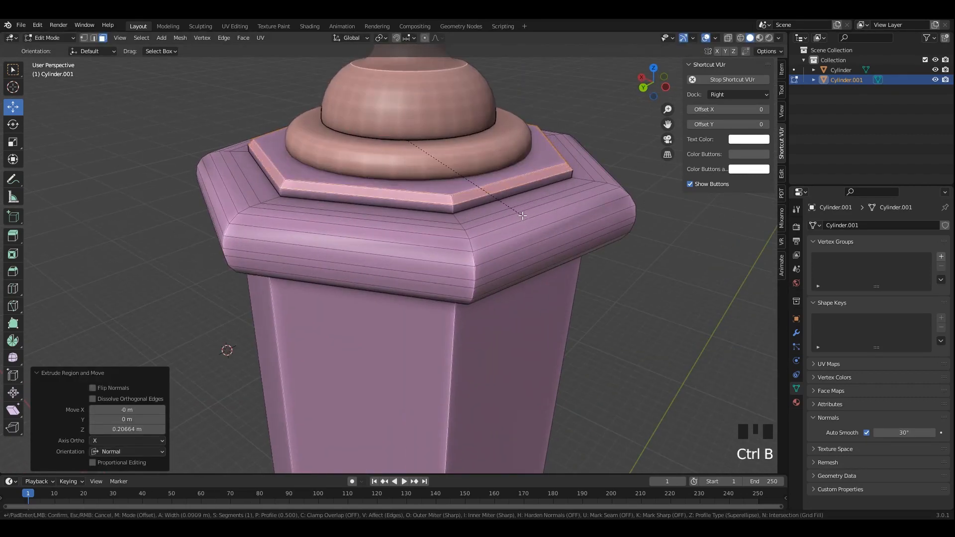
left_click(485, 187)
key("Tab")
Select the finial with its ring, dome and spike in the mace shaft's mesh and raise it about 0.26 m.
middle_click_drag(485, 186, 535, 165, "alt")
left_click(535, 165)
scroll(517, 184, "down", 2)
middle_click_drag(462, 240, 468, 247, "shift")
left_click(404, 209)
key("Tab")
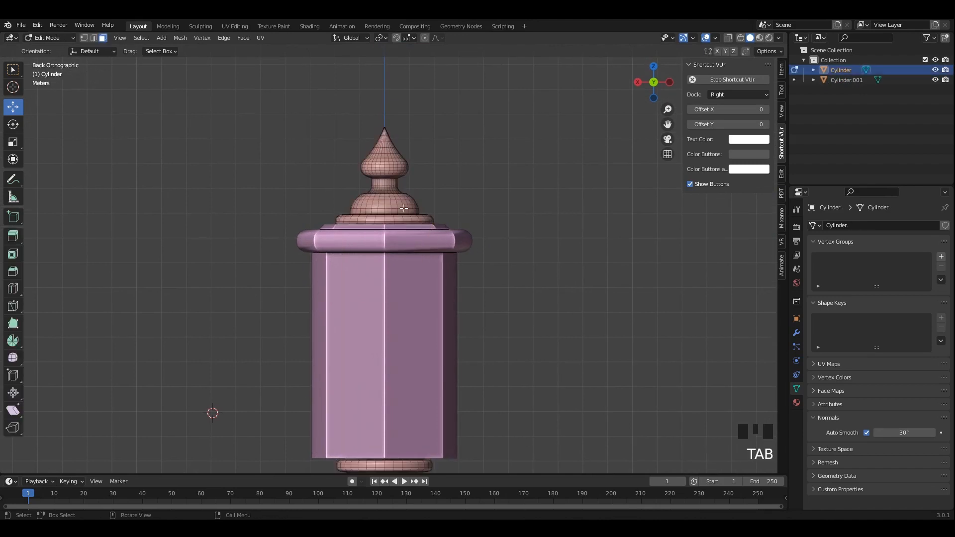
key("alt+z")
left_click_drag(273, 105, 504, 251)
left_click_drag(385, 151, 384, 144)
key("alt+z")
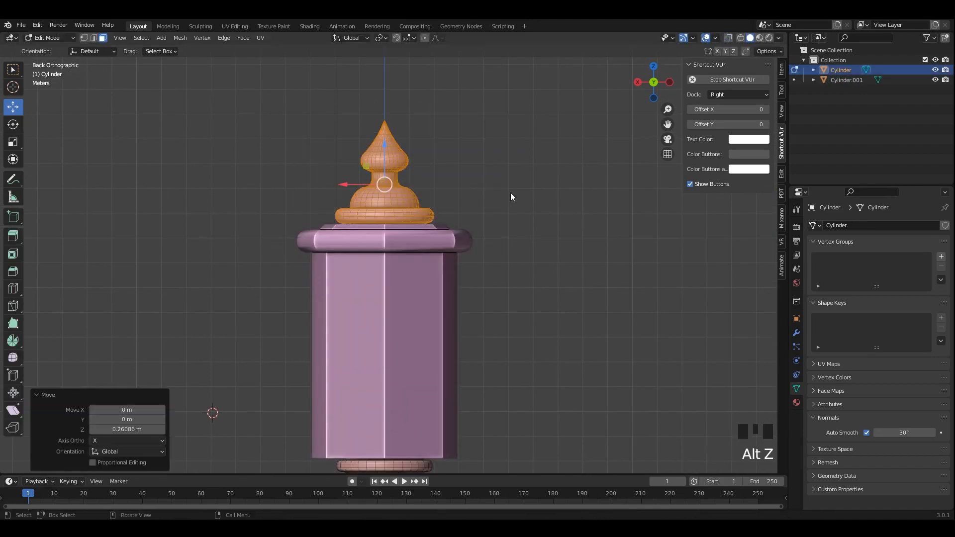
key("Tab")
Save the file and raise the bottom face of the seven-sided cylinder to leave a gap above the lower ring.
middle_click_drag(510, 197, 413, 245, "shift")
left_click(415, 216)
scroll(440, 195, "down", 5)
scroll(413, 245, "up", 2)
left_click_drag(436, 299, 380, 197)
scroll(392, 208, "down", 1)
middle_click_drag(418, 229, 433, 258, "alt")
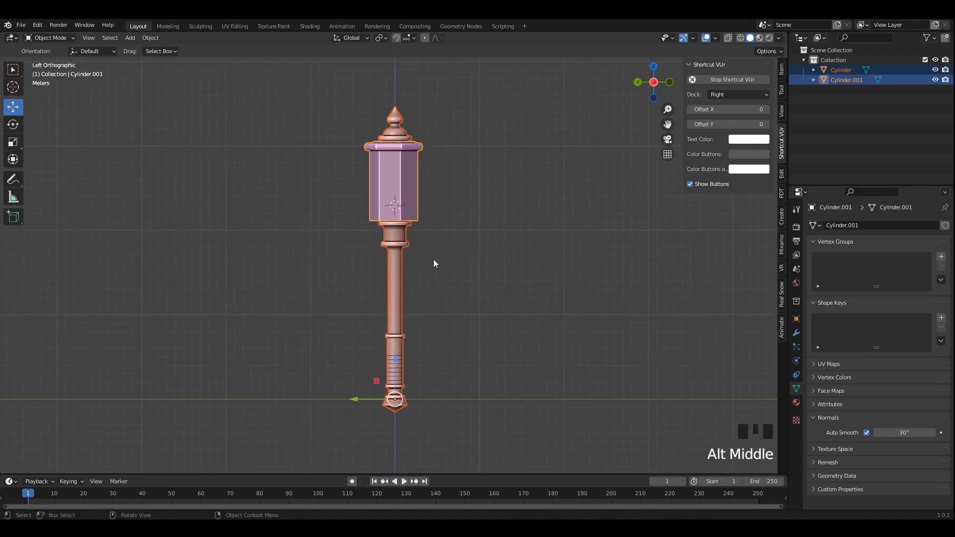
middle_click_drag(465, 223, 369, 270)
key("Tab")
scroll(402, 252, "up", 3)
key("alt+z")
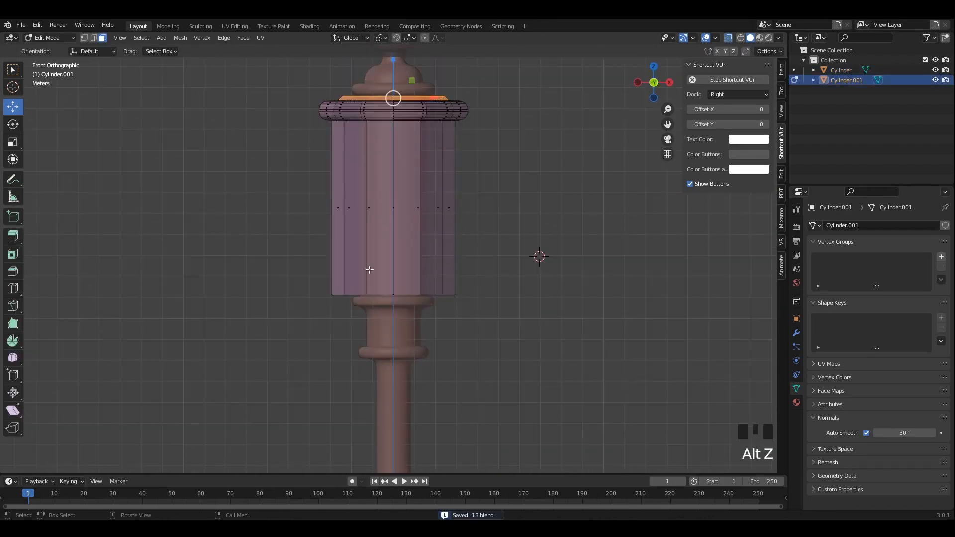
left_click_drag(396, 265, 396, 245)
key("alt+z")
Inset the cylinder's bottom face by about 0.61 m around the neck.
middle_click_drag(411, 256, 418, 224)
scroll(427, 259, "up", 2)
mouse_move(433, 279)
middle_mouse_down("shift")
mouse_move(450, 296)
mouse_move(575, 300)
mouse_move(450, 282)
middle_mouse_up("shift")
scroll(447, 298, "up", 1)
left_click(556, 308)
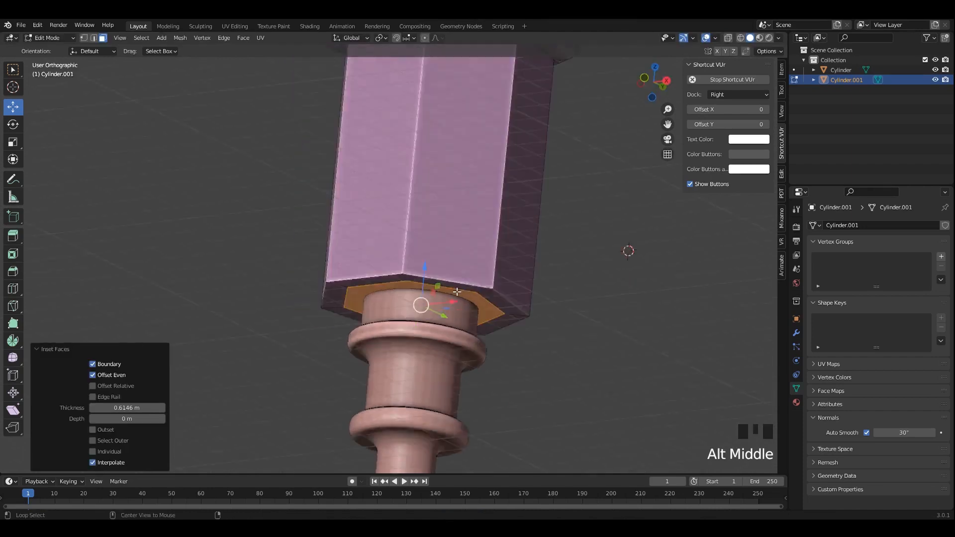
Extrude the inset bottom face down to the ring and bevel its lower edges by 0.362 m with one segment.
scroll(450, 282, "up", 2)
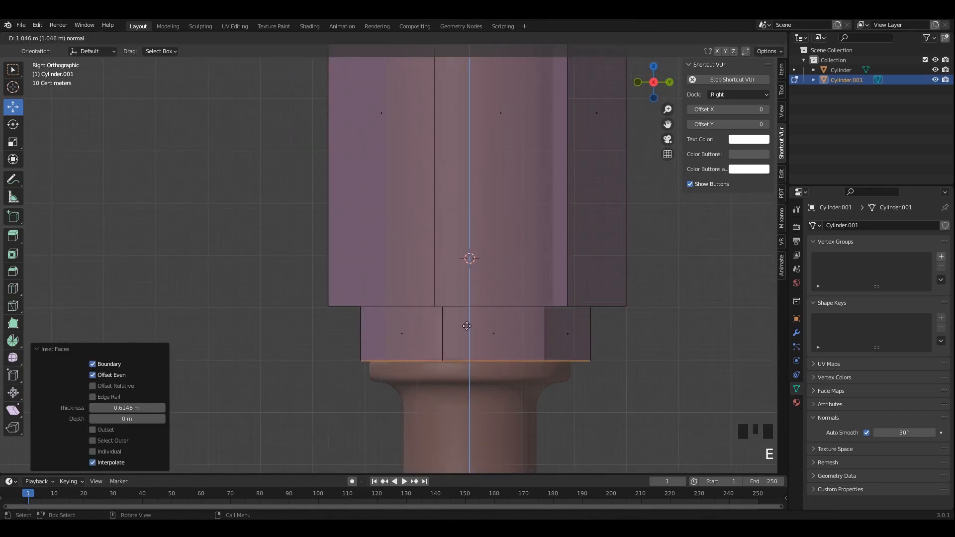
left_click(490, 356)
left_click(554, 346)
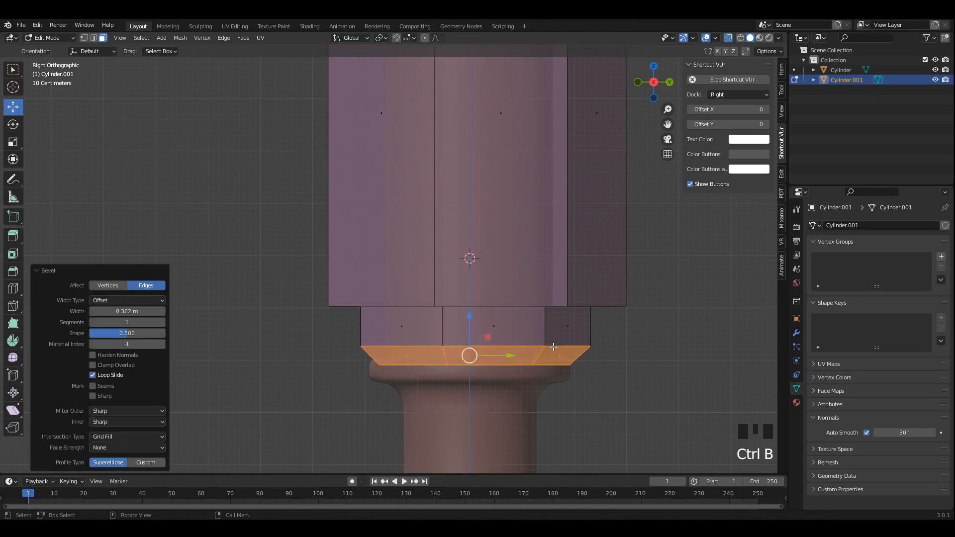
left_click_drag(468, 319, 468, 315)
key("alt+z")
key("Tab")
Move the collar's bevelled bottom faces up about 0.41 m to shorten the collar beneath the body.
left_click(607, 365)
scroll(608, 364, "down", 3)
middle_click_drag(607, 365, 517, 325)
key("Tab")
key("alt+z")
left_click_drag(394, 288, 392, 272)
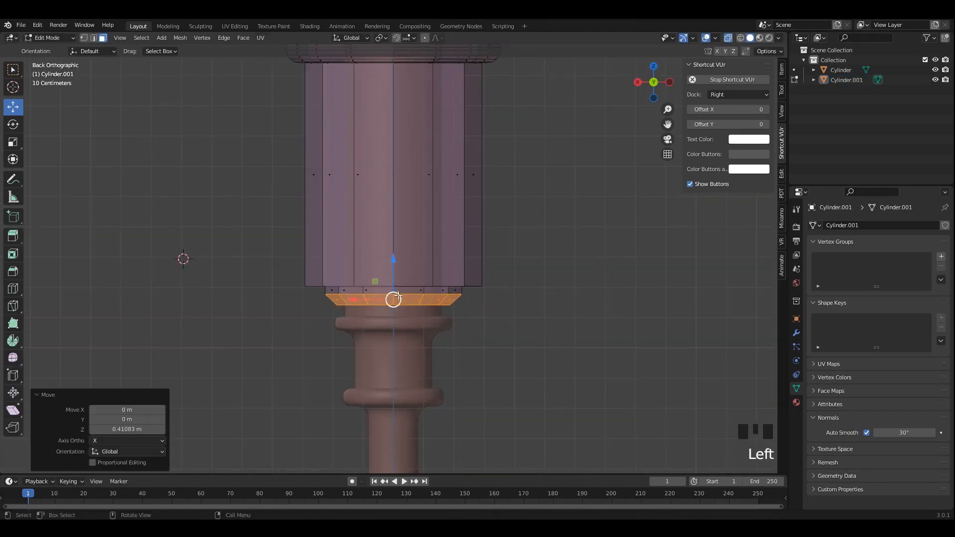
middle_click_drag(392, 271, 444, 270)
Examine the mace's head and new collar from several sides and save the file.
key("Tab")
left_click(533, 312)
key("alt+z")
key("grave")
left_click(541, 309)
scroll(413, 265, "down", 4)
left_click(439, 273)
key("grave")
left_click(498, 252)
left_click(537, 278)
scroll(537, 279, "down", 3)
key("Tab")
middle_click_drag(432, 213, 430, 226)
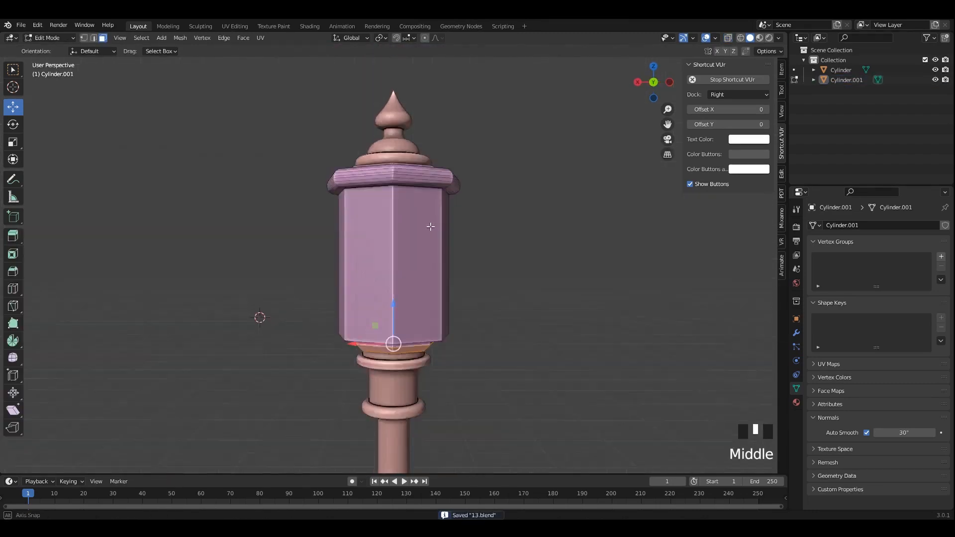
Isolate the seven-sided cylinder in local view and inset both its top and bottom end faces.
scroll(418, 249, "up", 3)
middle_click_drag(410, 264, 445, 268, "shift")
key("slash")
key("3")
middle_click_drag(433, 182, 429, 146)
middle_click_drag(421, 111, 423, 79)
middle_click_drag(422, 238, 428, 169)
left_click(425, 268, "shift")
scroll(512, 228, "up", 1)
middle_click_drag(428, 211, 462, 188)
left_click(581, 242)
key("Tab")
key("Tab")
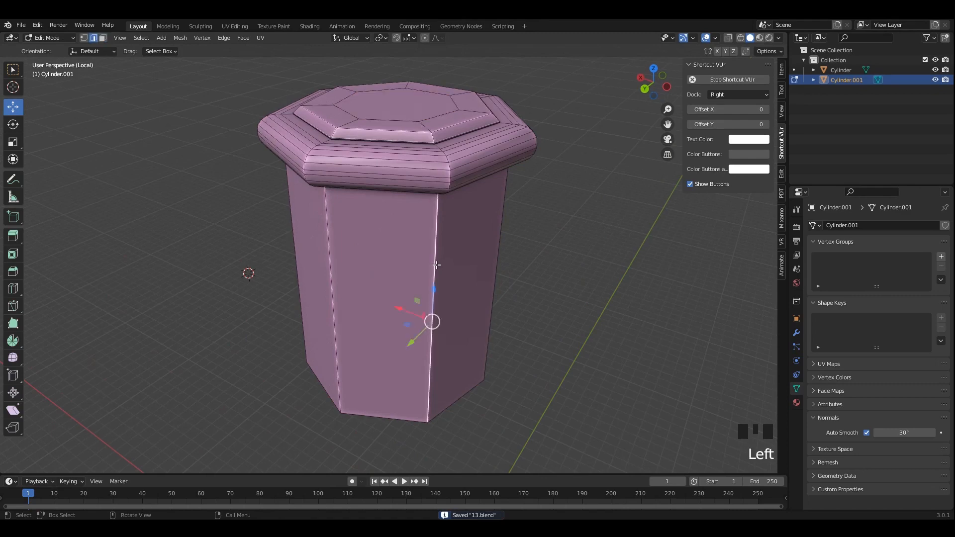
Bevel the cylinder's vertical corner edges and the edge loops around its bottom and collar by 0.0586 m with two segments.
middle_click_drag(298, 268, 397, 275)
left_click(360, 271, "alt+shift")
left_click(398, 275, "alt+shift")
middle_click_drag(339, 276, 403, 233)
left_click(437, 277, "alt+shift")
scroll(432, 271, "up", 3)
middle_click_drag(403, 234, 378, 267, "shift")
left_click(356, 311, "alt+shift")
left_click(361, 336, "alt+shift")
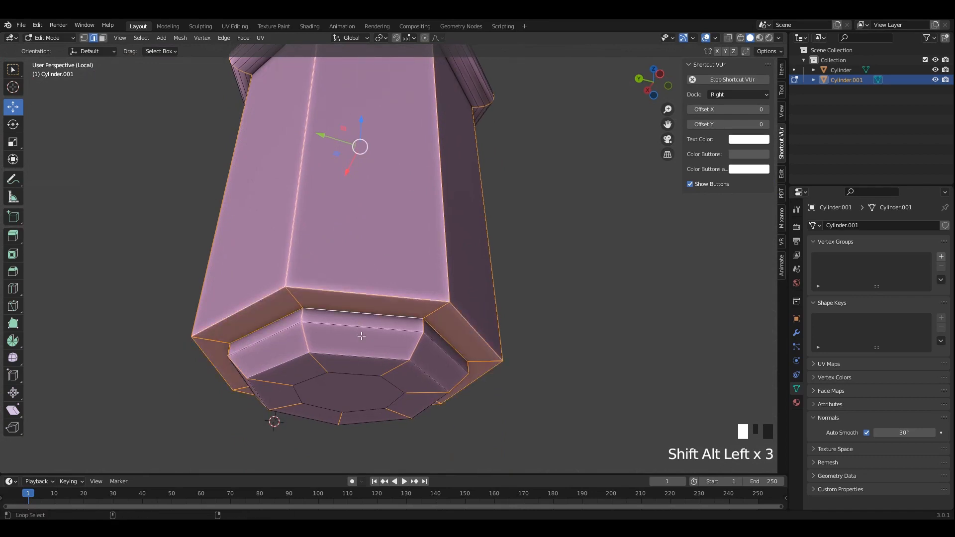
mouse_move(413, 210)
middle_mouse_down("shift")
mouse_move(398, 264)
mouse_move(396, 213)
middle_mouse_up("shift")
scroll(397, 213, "up", 2)
key("ctrl+b")
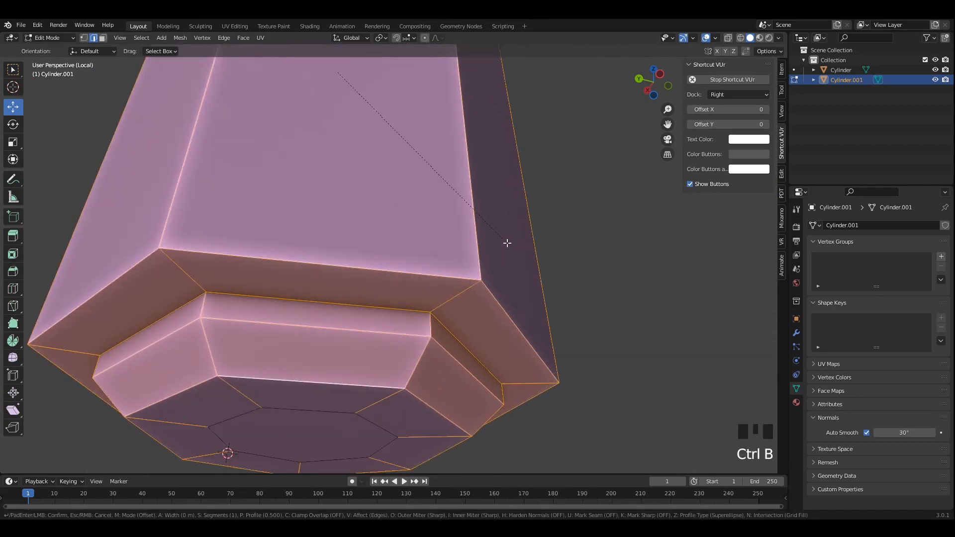
scroll(523, 257, "up", 1)
left_click(530, 263)
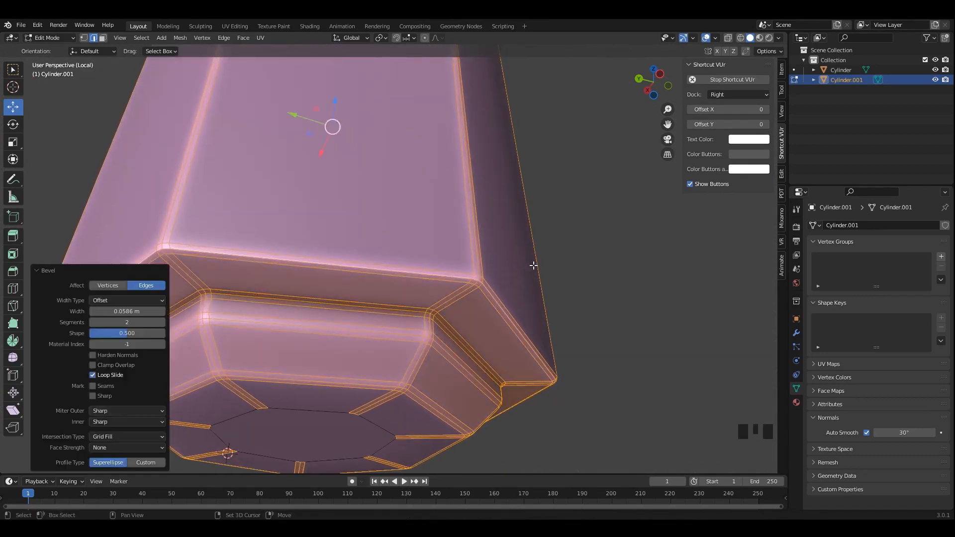
Leave local view and join the seven-sided cylinder and the mace shaft into one object.
key("Tab")
scroll(530, 263, "down", 5)
middle_click_drag(517, 257, 465, 236, "alt")
left_click(388, 206)
key("Tab")
mouse_move(387, 206)
middle_mouse_down()
mouse_move(411, 233)
mouse_move(390, 198)
middle_mouse_up()
key("Tab")
key("KP_Divide")
middle_click_drag(492, 280, 452, 243, "alt")
left_click_drag(452, 243, 361, 281)
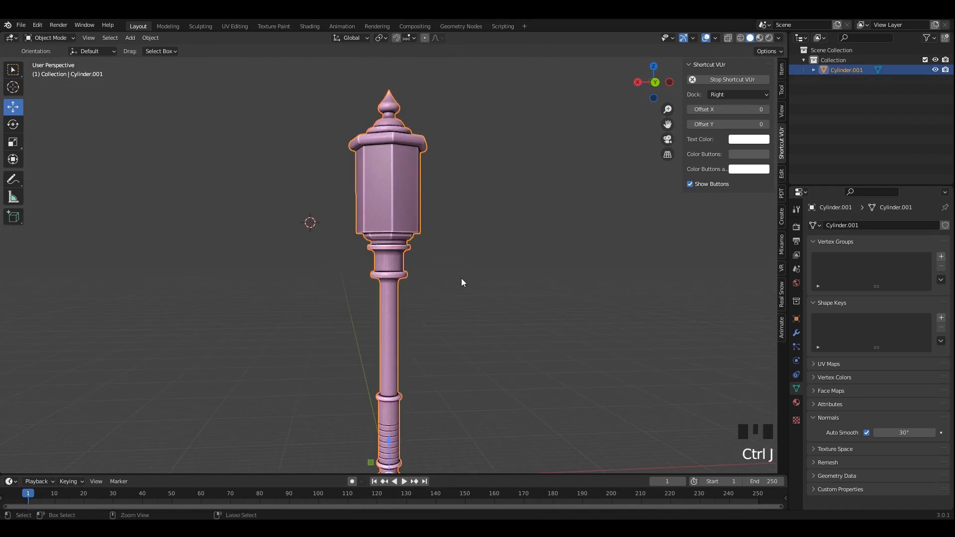
Apply the joined mace's transforms and deselect it.
key("ctrl+a")
left_click(418, 226)
key("alt+a")
scroll(496, 248, "down", 2)
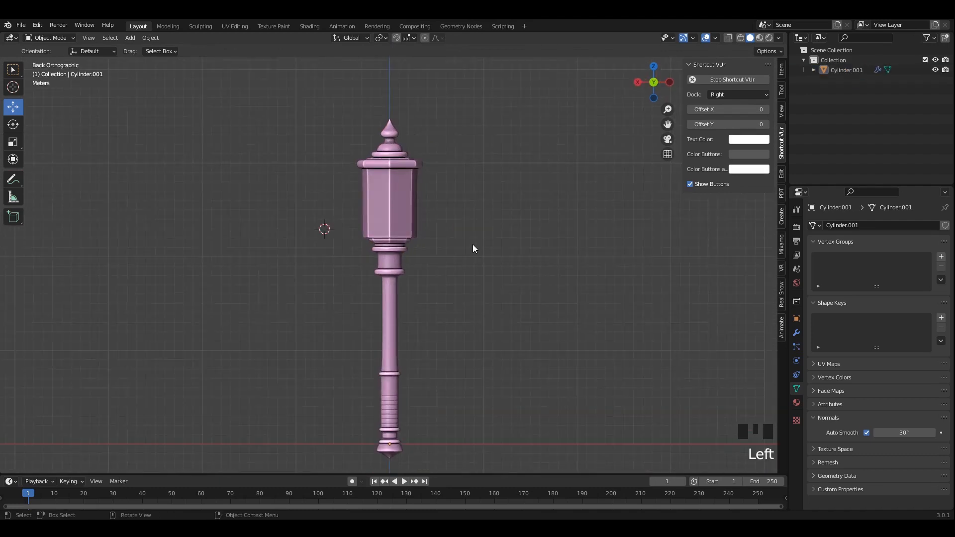
Examine the mesh of the mace's head and seven-sided body in solid and see-through display, leaving nothing selected.
scroll(472, 249, "down", 2)
key("n")
key("KP_Decimal")
scroll(447, 260, "up", 5)
middle_click_drag(427, 102, 419, 295, "shift")
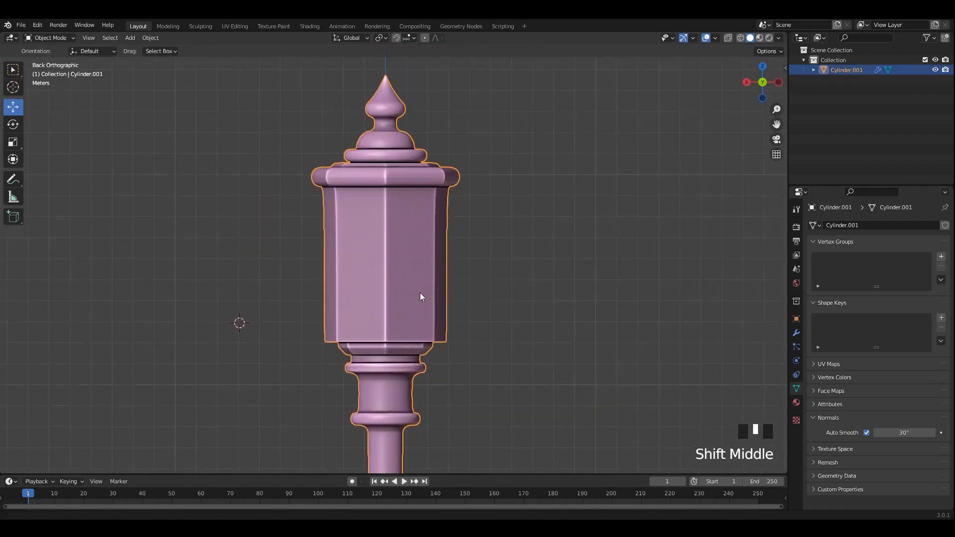
key("Tab")
scroll(422, 259, "up", 4)
middle_click_drag(424, 222, 431, 311, "shift")
key("z")
key("alt+z")
scroll(527, 268, "down", 2)
key("alt+z")
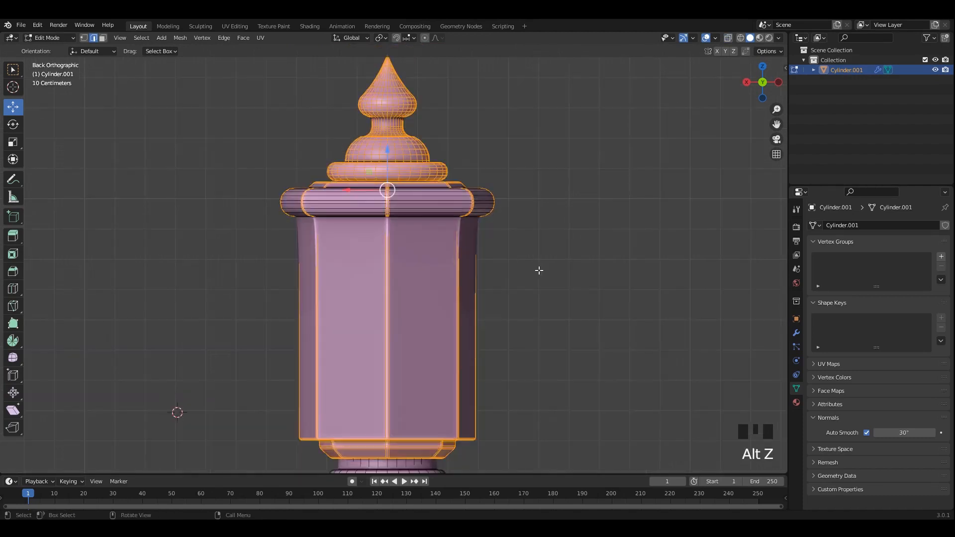
key("Tab")
key("alt+a")
scroll(518, 271, "down", 5)
middle_click_drag(504, 274, 502, 241, "shift")
Add a cube and move it along X in two moves, −6.2539 m and −0.70964 m, to the mace's centreline.
key("shift+a")
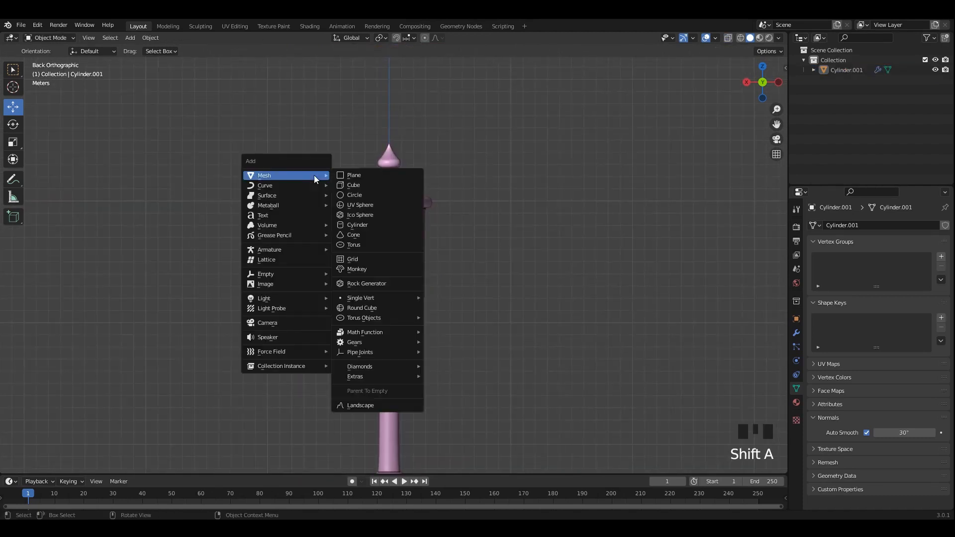
left_click(361, 186)
left_click_drag(353, 292, 356, 293)
middle_click_drag(356, 293, 441, 289, "alt")
scroll(441, 290, "up", 3)
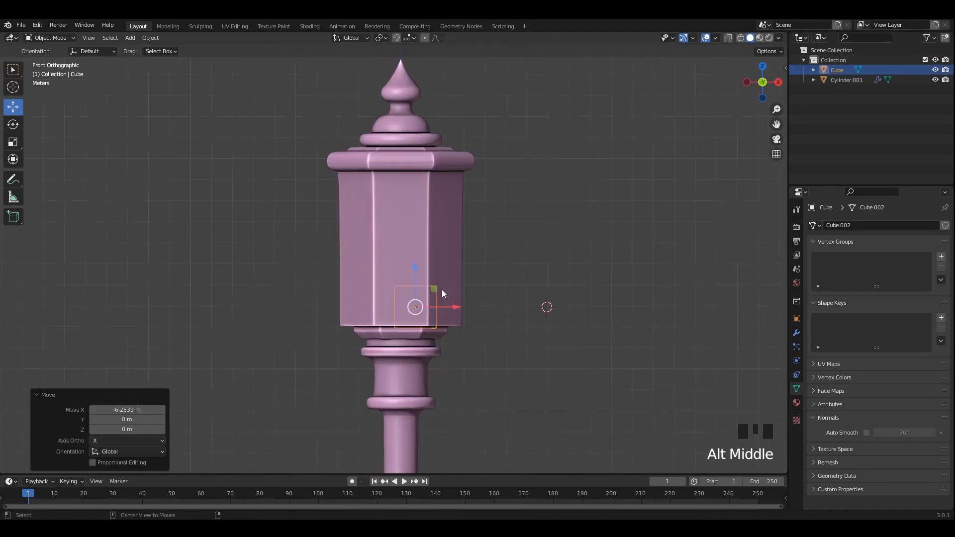
left_click_drag(432, 307, 431, 307)
Raise the cube about 4.6 m and move it −2.8859 m along Y to the upper part of the body's front face.
key("alt+z")
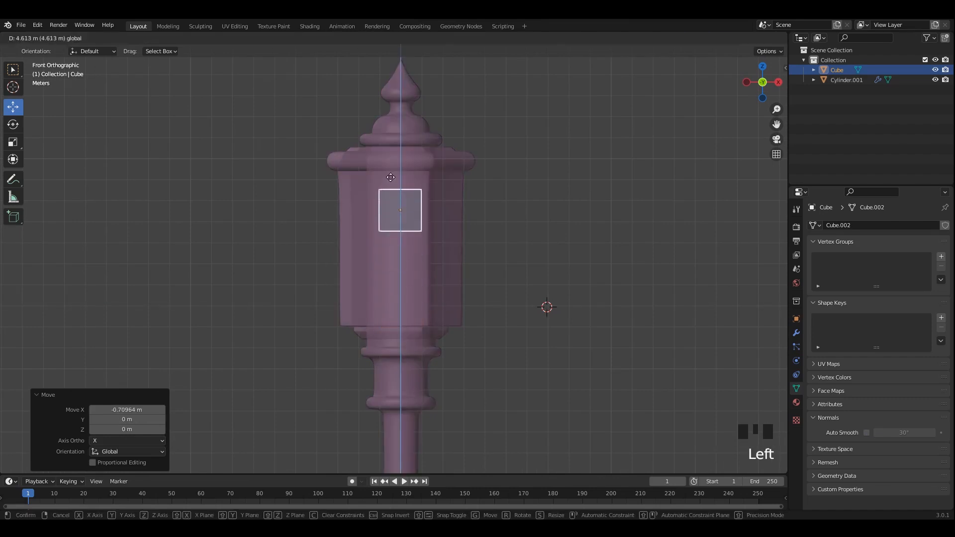
left_click_drag(390, 177, 390, 172)
key("alt+z")
middle_click_drag(390, 209, 411, 218, "alt")
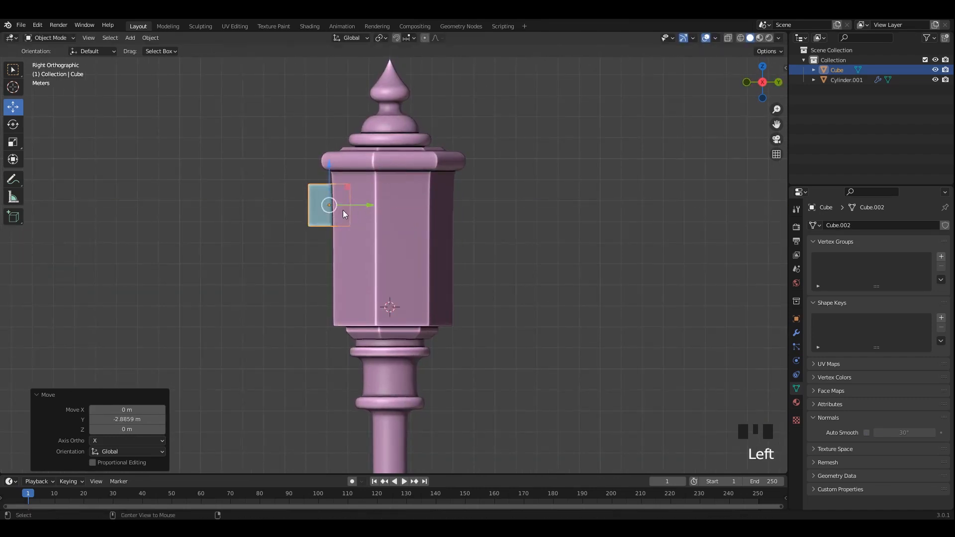
middle_click_drag(342, 210, 400, 211, "alt")
Rotate the cube in front view until it stands on its corner as a diamond.
scroll(407, 206, "up", 3)
key("Tab")
middle_click_drag(429, 173, 421, 219, "shift")
scroll(421, 219, "up", 1)
key("Tab")
key("r")
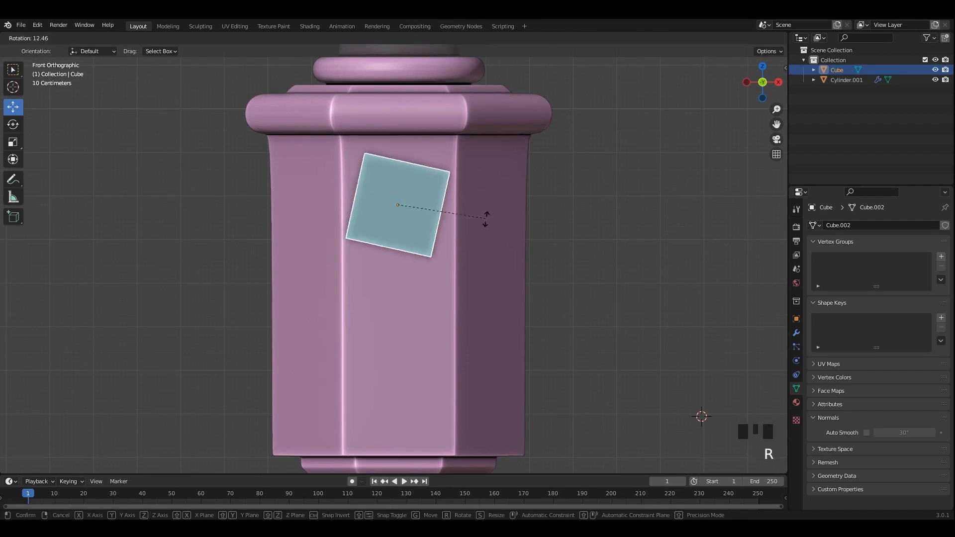
left_click(486, 223)
Scale the diamond-shaped cube down to fit between the front face's vertical edges.
key("Tab")
middle_click_drag(485, 219, 464, 313, "shift")
scroll(477, 258, "up", 1)
key("s")
left_click(511, 278)
Flatten the diamond block by moving its outer face 0.99816 m along Y towards the body, and save the file.
key("Tab")
key("alt+z")
left_click_drag(413, 265, 425, 266)
left_click_drag(516, 246, 450, 372)
left_click_drag(474, 265, 423, 264)
key("alt+z")
middle_click_drag(477, 269, 468, 295)
scroll(440, 296, "up", 2)
key("ctrl+s")
Extrude the block's outer face outward and merge the new face into a single point to form a pyramid spike.
key("e")
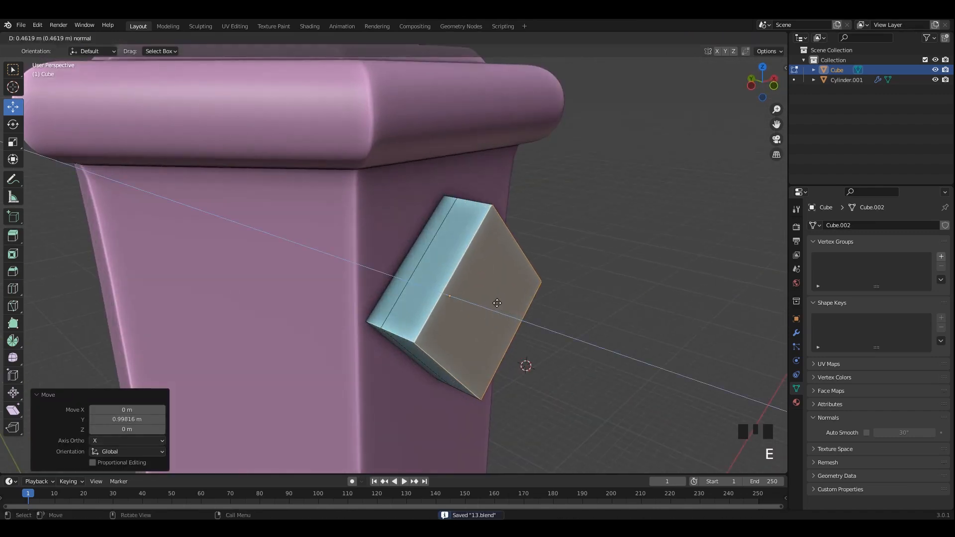
left_click(499, 303)
key("m")
left_click(560, 300)
key("Tab")
middle_click_drag(560, 300, 533, 303)
key("Tab")
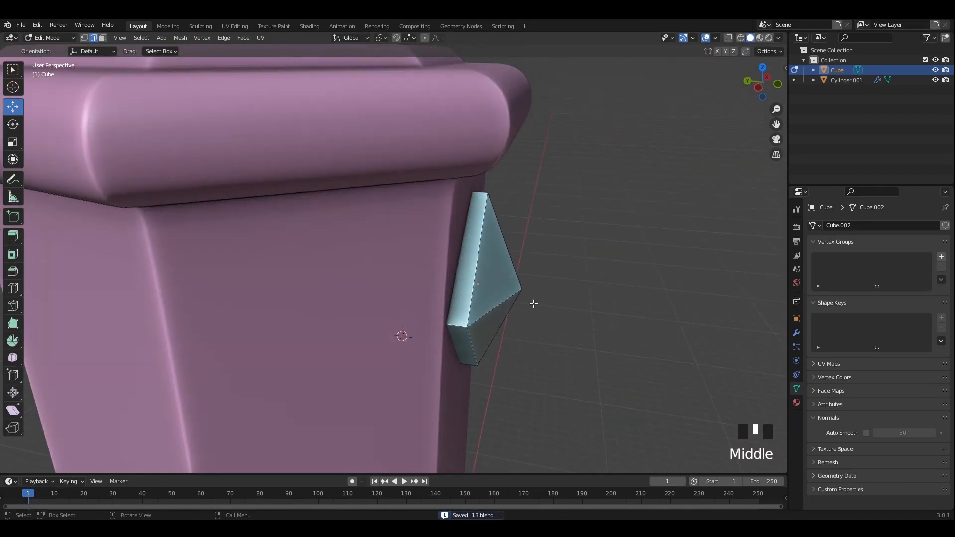
Lengthen the spike by moving its tip vertex −1.1711 m along Y, and save the file.
key("alt+z")
left_click_drag(518, 294, 574, 309)
scroll(546, 307, "down", 4)
middle_click_drag(546, 307, 559, 248)
key("alt+z")
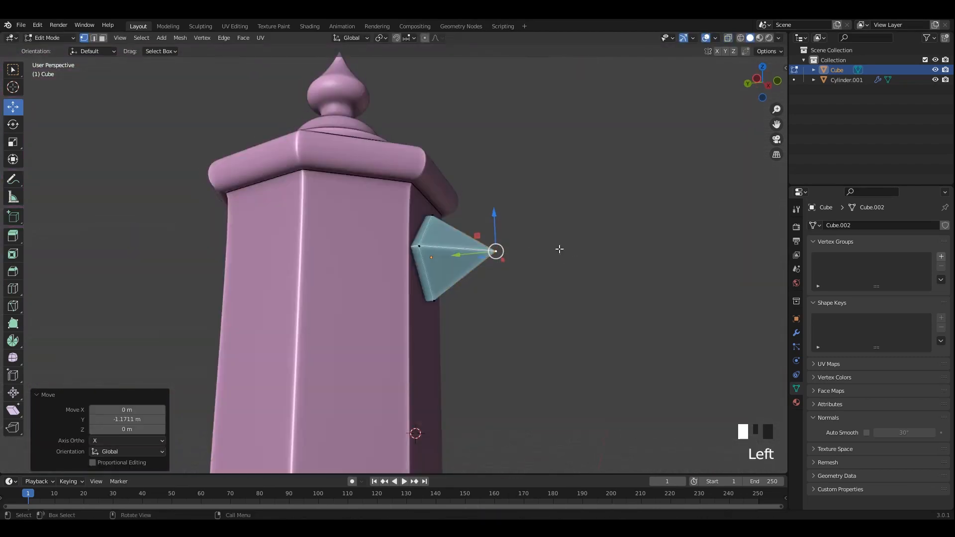
key("Tab")
key("KP_1")
scroll(500, 287, "down", 3)
middle_click_drag(477, 229, 435, 248)
scroll(436, 248, "up", 3)
key("ctrl+s")
Isolate the spike in local view and shift its back vertices slightly along Y.
key("slash")
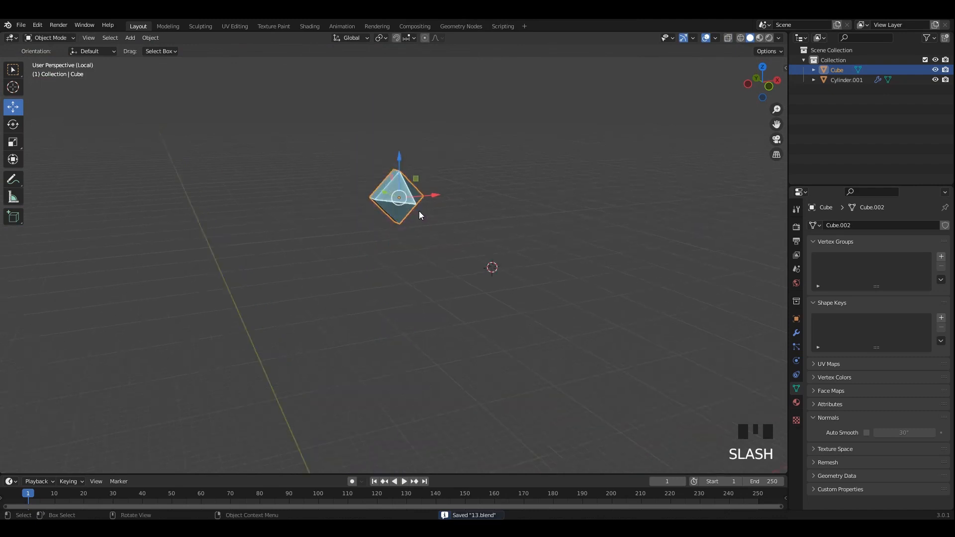
middle_click_drag(418, 211, 461, 211, "alt")
key("Tab")
scroll(348, 199, "down", 2)
left_click_drag(448, 112, 311, 387)
left_click_drag(319, 259, 328, 260)
key("alt+z")
middle_click_drag(513, 225, 476, 237)
key("Tab")
Apply all of the spike's transforms and delete its back face.
key("ctrl+a")
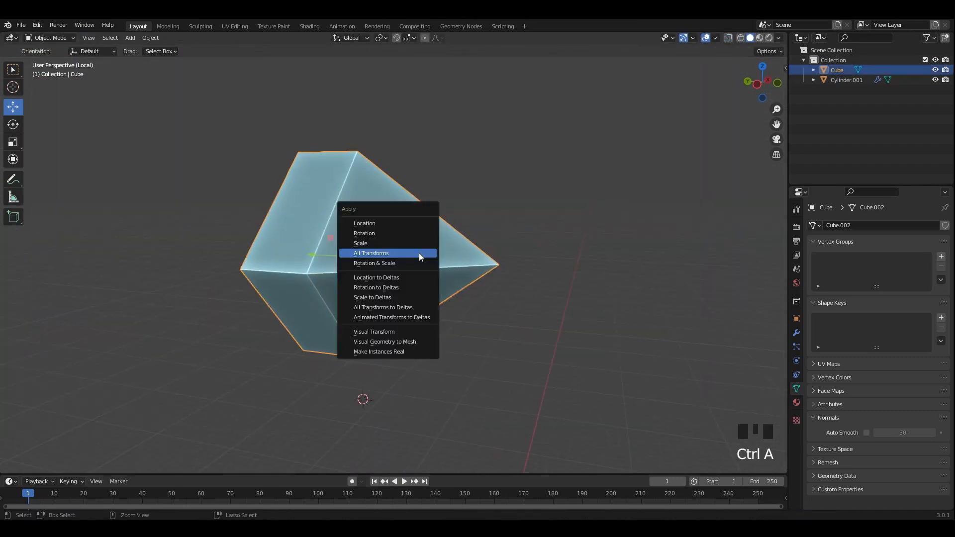
left_click(419, 252)
key("Tab")
key("a")
middle_click_drag(249, 247, 377, 249)
key("3")
left_click(313, 266)
key("x")
left_click(376, 260)
Apply the open-backed spike's transforms again, save the file and give its edges a narrow bevel.
key("Tab")
key("ctrl+a")
middle_click_drag(501, 256, 482, 274)
left_click(401, 233)
key("Tab")
scroll(432, 229, "up", 2)
key("ctrl+s")
scroll(416, 237, "up", 2)
key("ctrl+b")
left_click(413, 245)
scroll(413, 245, "down", 2)
key("Tab")
Select the bevelled vertices at the spike's tip in a see-through side view.
left_click(520, 267)
middle_click_drag(532, 266, 503, 237, "shift")
key("Tab")
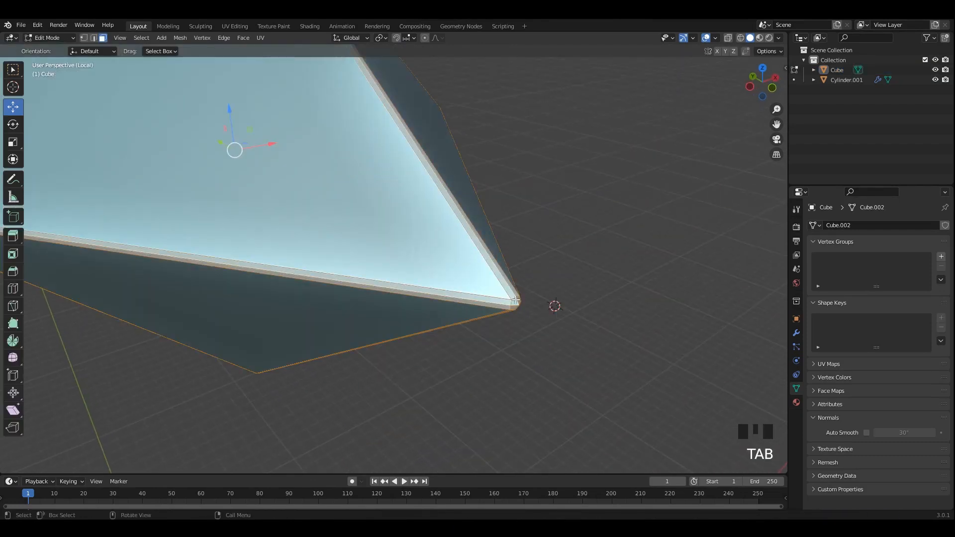
key("1")
left_click(517, 302)
middle_click_drag(518, 302, 438, 274, "alt")
middle_click_drag(433, 268, 157, 284, "shift")
key("alt+z")
left_click_drag(316, 184, 368, 236)
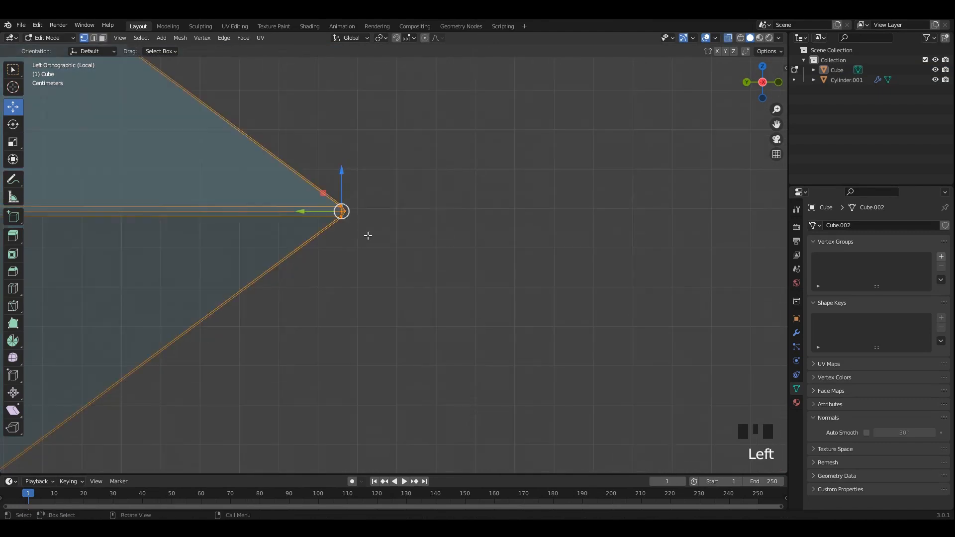
left_click(187, 263)
key("alt+z")
Add a level 2 Subdivision modifier to the spike and save the file.
key("Tab")
scroll(448, 228, "down", 1)
left_click(347, 221)
key("ctrl+2")
scroll(446, 223, "down", 5)
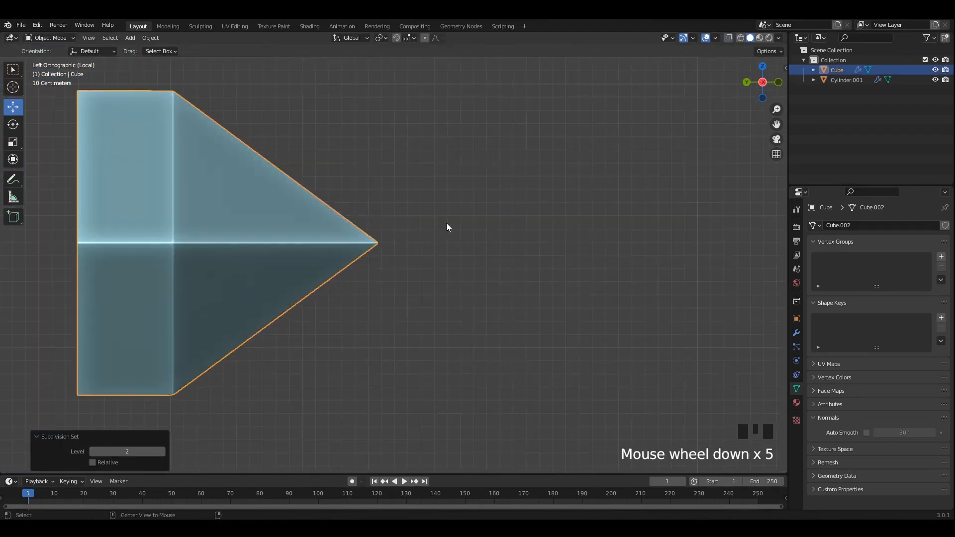
middle_click_drag(446, 223, 503, 217, "alt")
scroll(504, 215, "down", 4)
key("ctrl+s")
Leave local view and open the spike for editing from the front, with its whole mesh selected.
left_click(501, 218)
key("slash")
left_click(428, 218)
scroll(408, 187, "up", 2, "alt")
middle_click_drag(427, 218, 437, 167, "alt")
left_click(406, 187)
key("Tab")
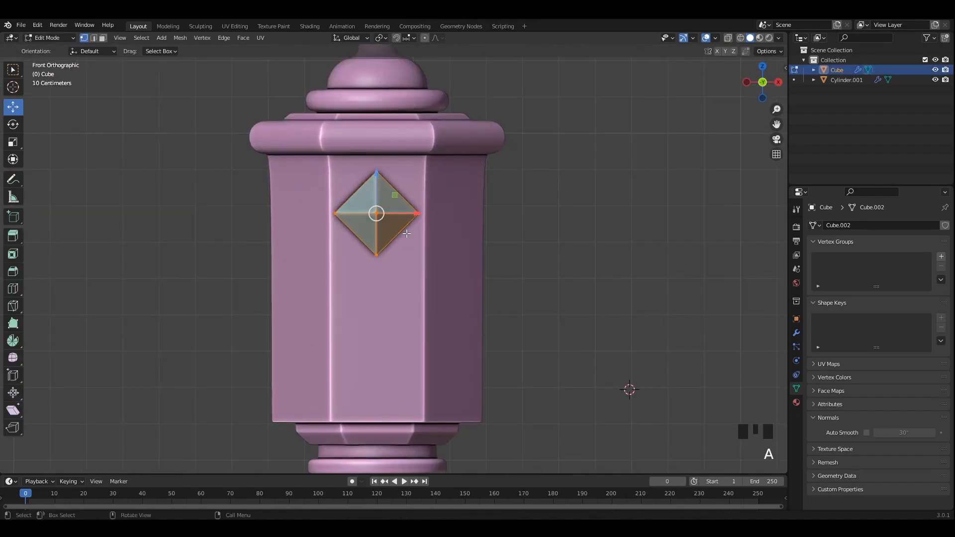
Select the face loop around the spike's base, extrude it in place and fatten it outward about 0.1 m.
middle_click_drag(396, 233, 550, 341)
scroll(550, 342, "up", 2)
middle_click(462, 255, "alt")
middle_click(461, 254, "alt")
middle_click_drag(461, 254, 395, 241)
left_click(530, 284)
scroll(373, 179, "up", 3)
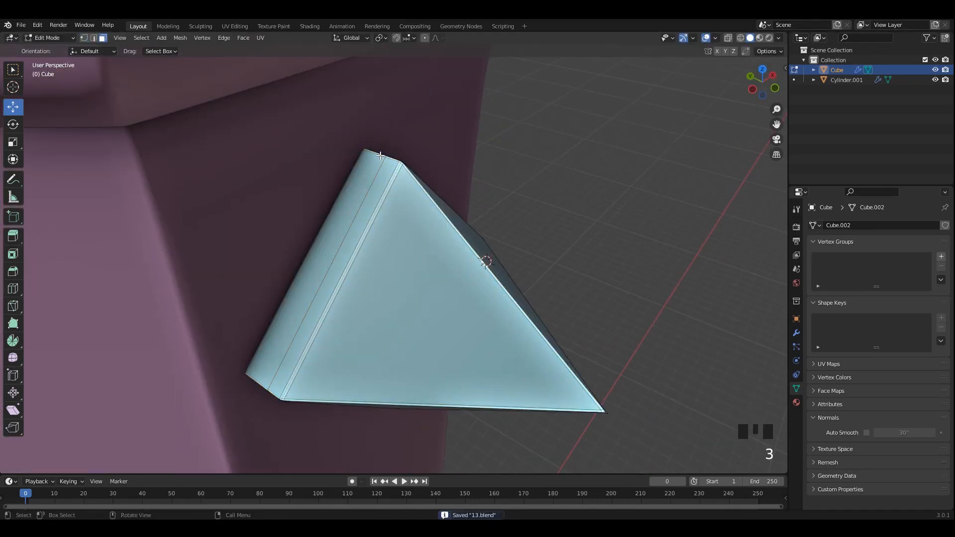
left_click(379, 157, "alt+shift")
middle_click_drag(378, 157, 411, 208, "shift")
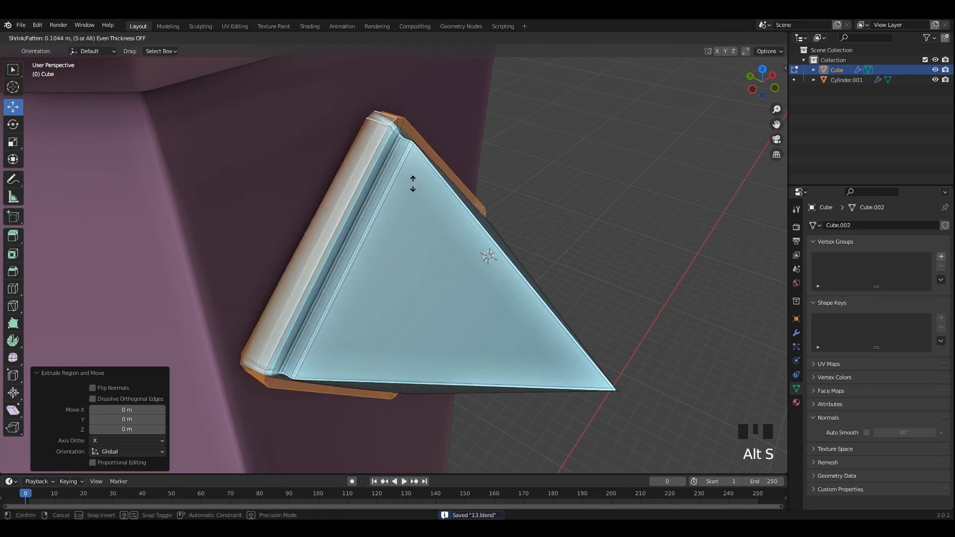
Finish editing the spike and apply smooth shading to the mace body.
key("Tab")
middle_click_drag(583, 196, 416, 203)
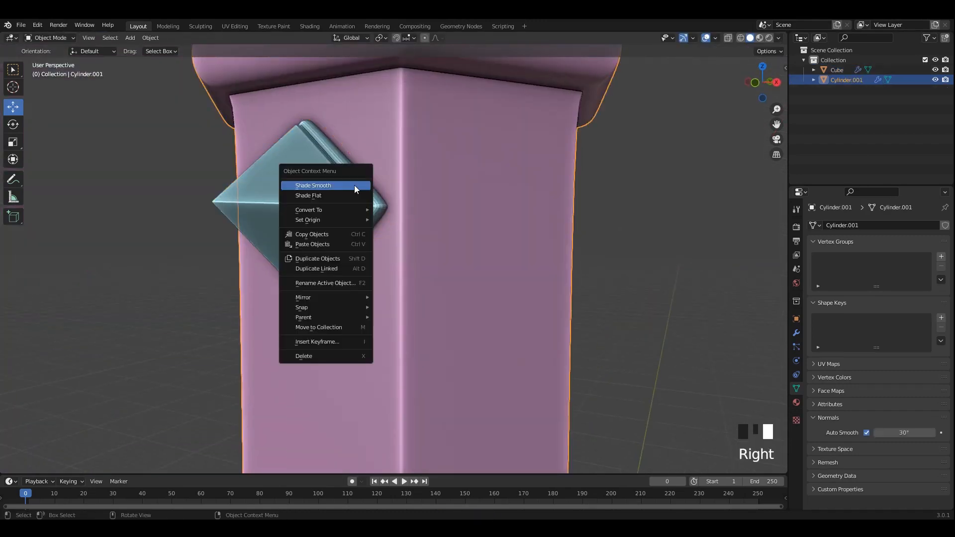
left_click(356, 189)
middle_click_drag(356, 189, 335, 180)
Isolate the spike in local view for editing and clear its mesh selection.
key("Tab")
key("slash")
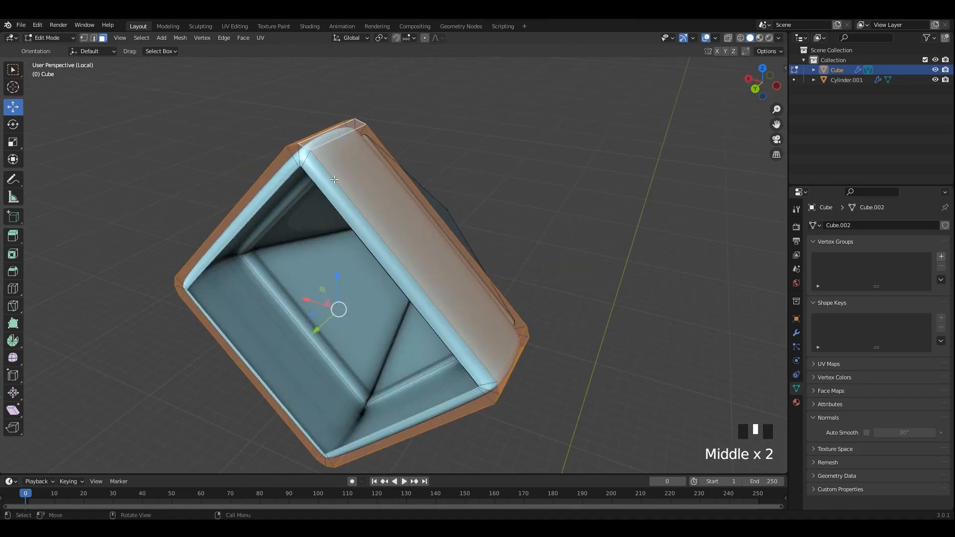
left_click(304, 158)
key("alt+a")
middle_click_drag(500, 192, 411, 331, "shift")
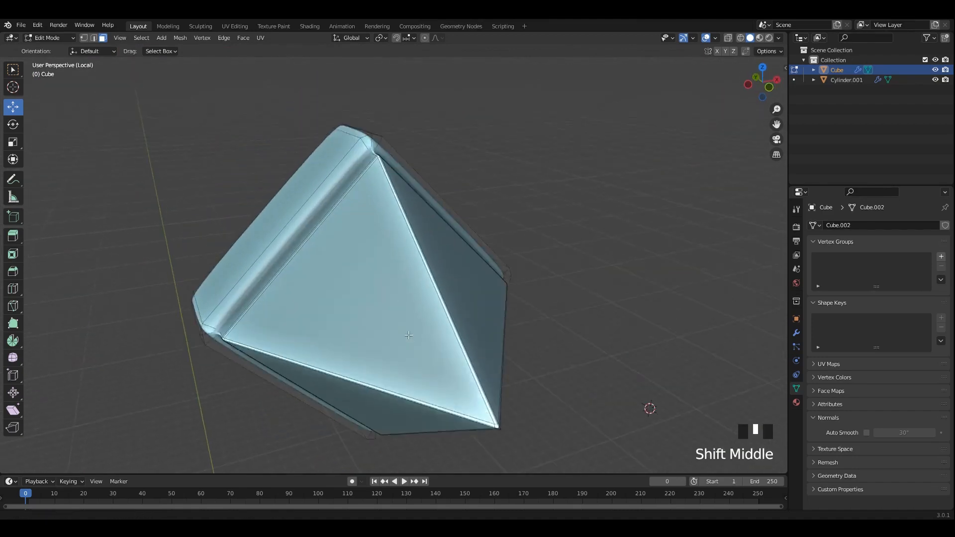
scroll(452, 235, "up", 6)
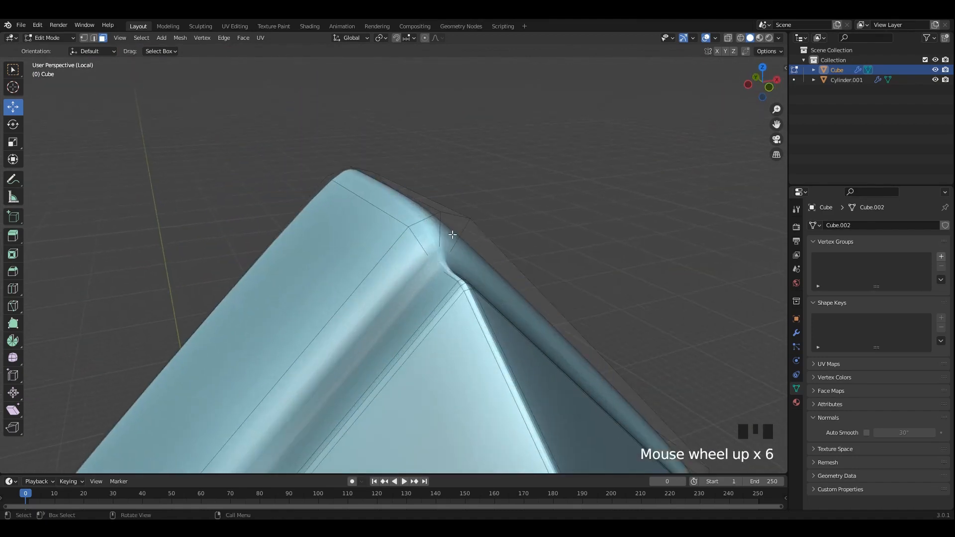
Select the edge loops around the spike's base rim, bevel them, and finish editing the spike.
left_click(796, 332)
middle_click_drag(407, 278, 394, 263, "shift")
left_click(419, 262, "alt+shift")
scroll(394, 264, "up", 1)
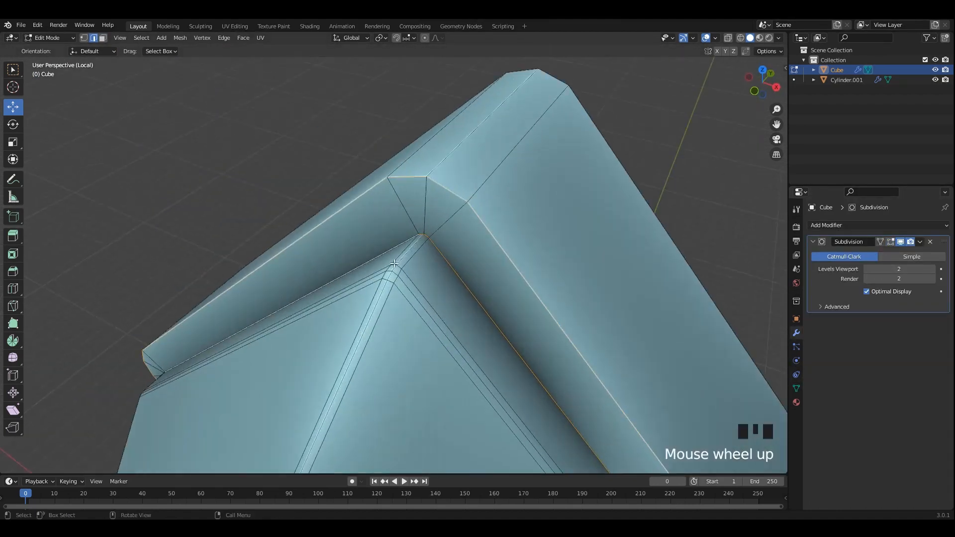
left_click(526, 209)
scroll(524, 202, "down", 4)
key("Tab")
Save the file and leave local view to show the spike on the mace body from the front.
middle_click_drag(524, 203, 431, 230, "alt")
key("ctrl+s")
key("slash")
scroll(429, 255, "down", 3)
scroll(461, 220, "down", 1)
left_click(465, 216)
middle_click_drag(431, 229, 389, 227, "alt")
left_click(493, 263)
Duplicate the whole spike mesh straight down the front face, and lower the upper spike about 0.44 m along Z.
scroll(395, 259, "up", 2)
key("Tab")
key("a")
scroll(393, 257, "up", 2)
key("shift+d")
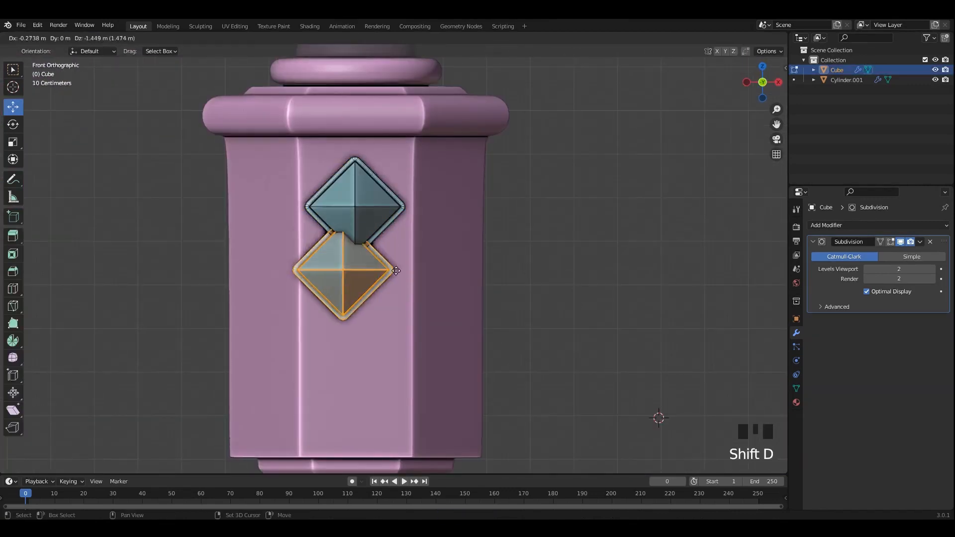
right_click(350, 188)
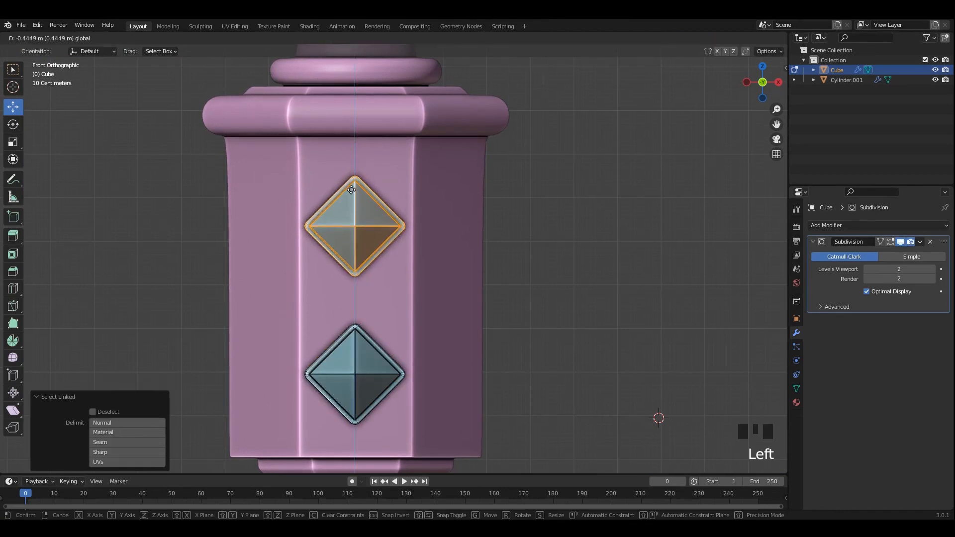
left_click_drag(351, 190, 351, 193)
scroll(507, 281, "down", 3)
Finish editing the two spikes and apply all their transforms, with the mace seen from above.
key("Tab")
left_click(392, 245)
key("ctrl+a")
left_click(391, 246)
middle_click_drag(391, 245, 486, 292, "alt")
Try to duplicate the spike pair around the mace's axis by repeating a freehand rotation of about 54.3°.
key("alt+z")
scroll(486, 292, "up", 1)
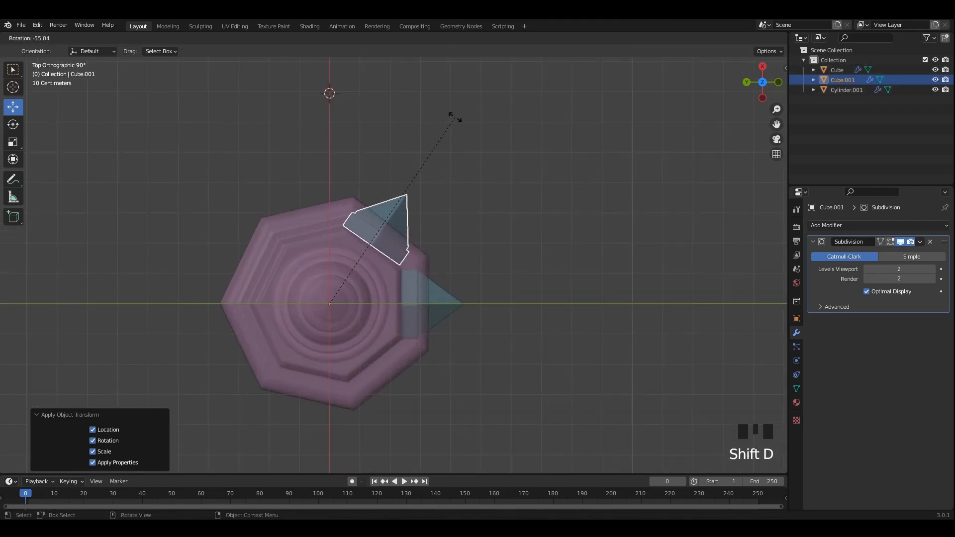
key("shift+r")
key("shift+r")
key("shift+r")
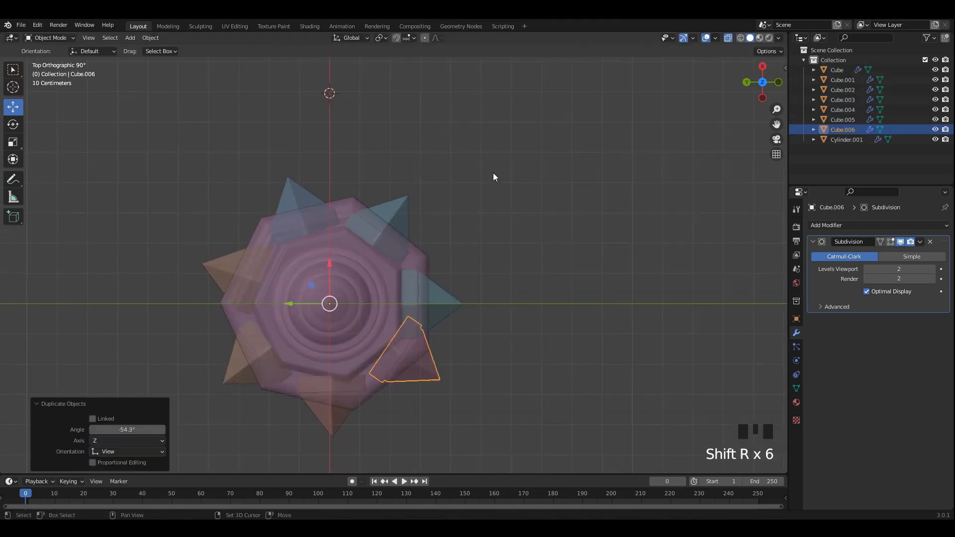
mouse_move(493, 177)
middle_mouse_down()
mouse_move(509, 228)
mouse_move(427, 363)
mouse_move(450, 329)
mouse_move(446, 272)
mouse_move(413, 335)
middle_mouse_up()
key("alt+z")
key("alt+z")
left_click(738, 37)
middle_click_drag(547, 191, 481, 148, "shift")
key("r")
left_click(628, 218)
middle_click_drag(481, 209, 484, 147)
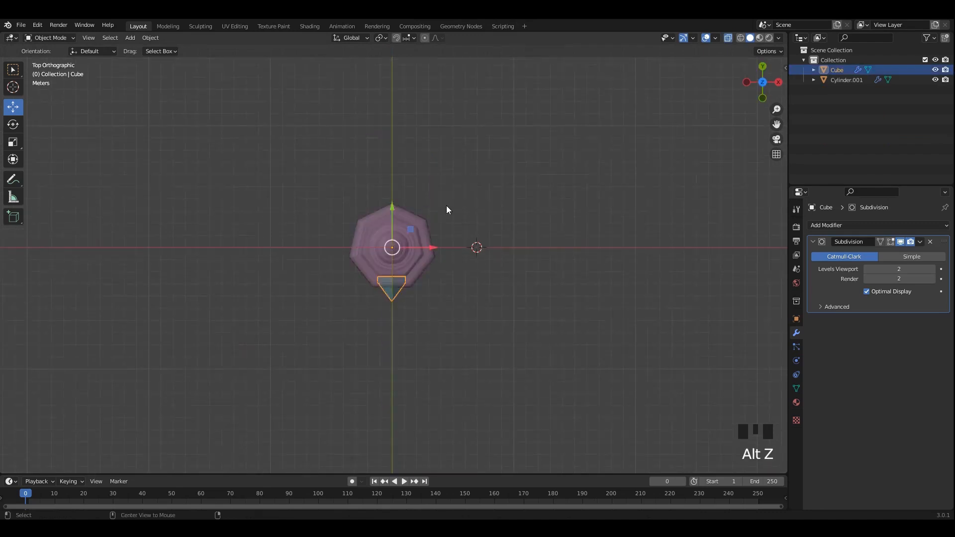
Duplicate the spike pair around the mace's axis in about 51° rotations until all seven faces carry spikes.
scroll(447, 208, "up", 5)
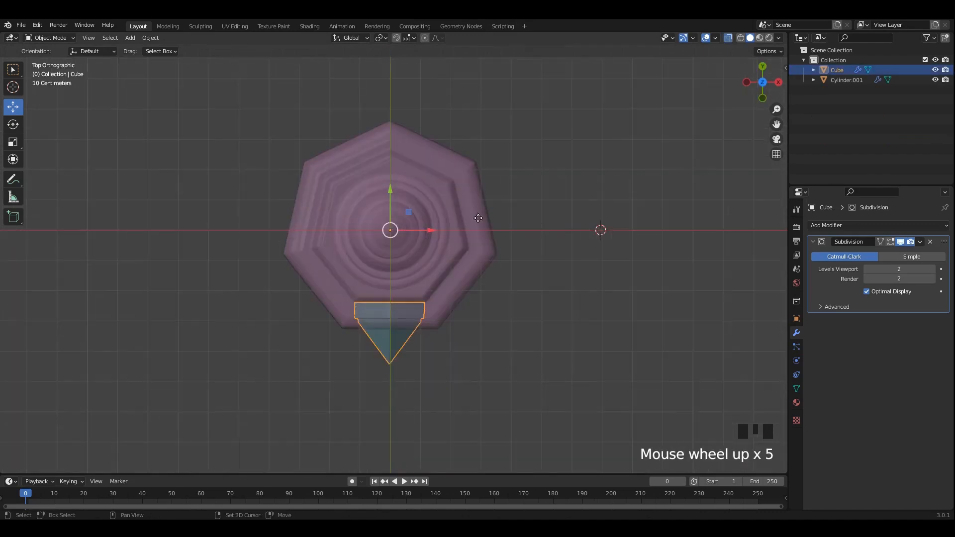
key("r")
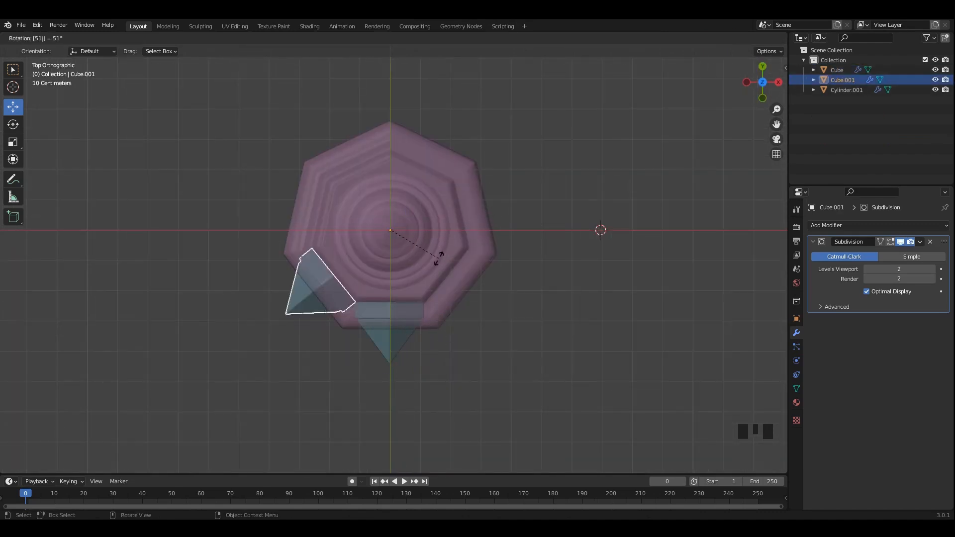
key("Return")
key("shift+r")
key("shift+r")
key("shift+r")
key("shift+r")
key("shift+r")
key("shift+r")
Select all the spikes together with the mace body and join them into a single object.
middle_click_drag(441, 234, 491, 127)
scroll(495, 209, "down", 2)
scroll(496, 206, "down", 3)
key("a")
middle_click_drag(319, 249, 507, 274)
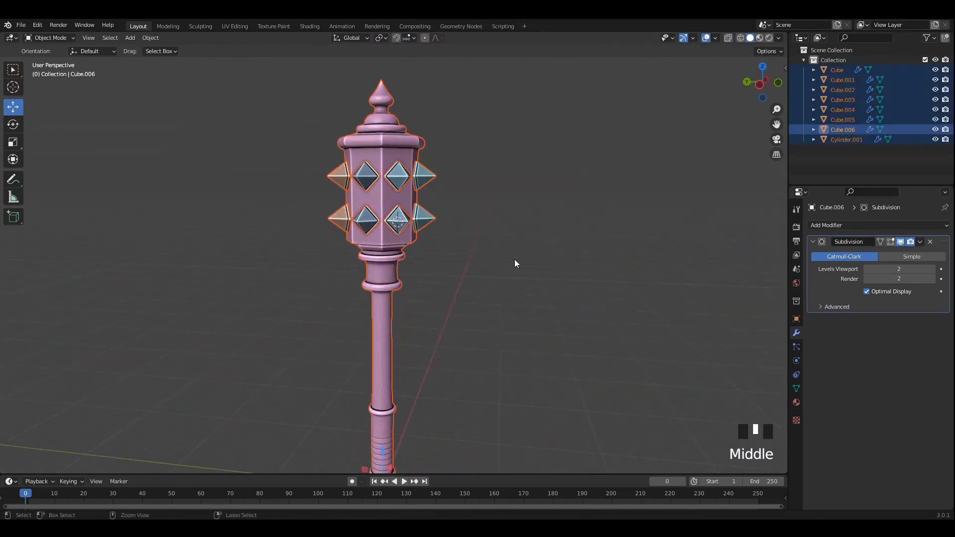
key("alt+z")
left_click(522, 247)
left_click(389, 183)
scroll(538, 243, "down", 2)
middle_click_drag(622, 243, 538, 243)
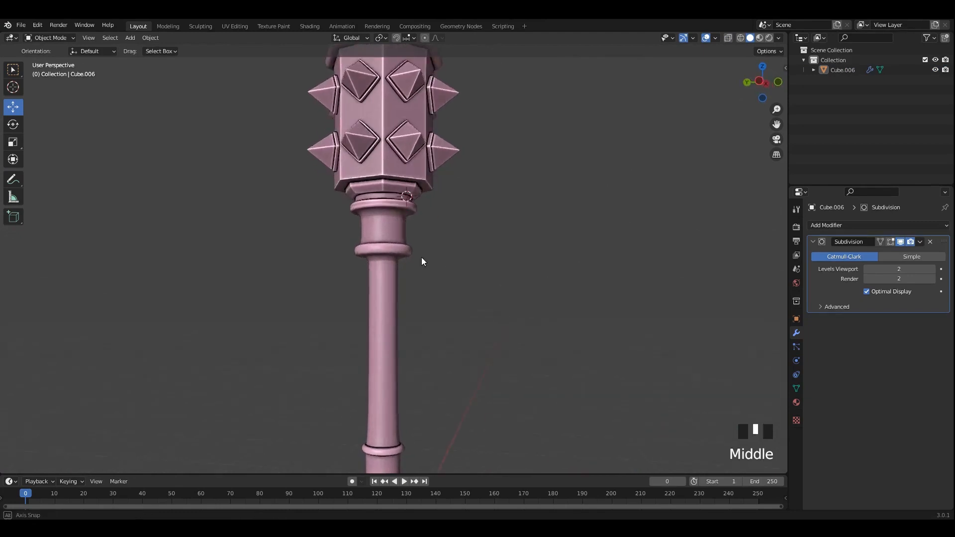
Check the joined mesh briefly in Edit Mode, return to Object Mode and save the file.
scroll(396, 222, "up", 3)
middle_click_drag(422, 258, 474, 236)
key("Tab")
key("Tab")
left_click(497, 231)
scroll(449, 229, "down", 3)
key("ctrl+s")
Select the joined mace and review its complete shape and mesh from several sides.
key("a")
scroll(504, 202, "down", 4)
middle_click_drag(539, 224, 499, 229)
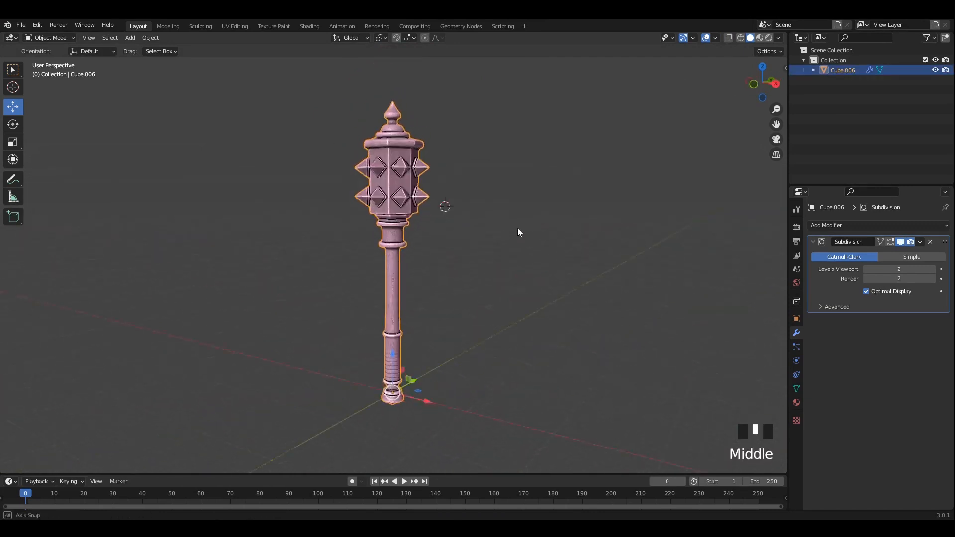
middle_click_drag(388, 217, 474, 180)
key("Tab")
left_click(473, 180)
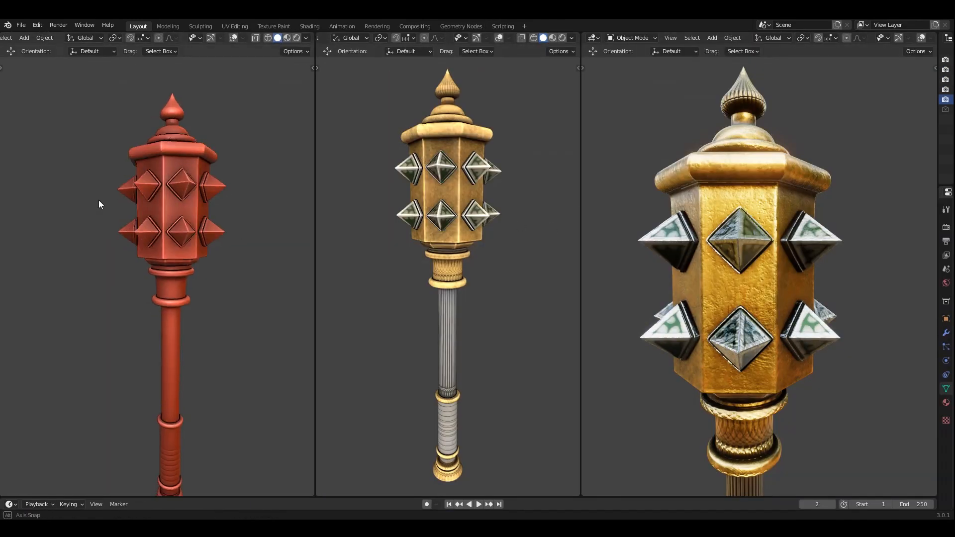
Display the red mace as a wireframe and examine its topology from pommel to head, with and without X-ray.
scroll(201, 171, "up", 5)
key("alt+z")
middle_click_drag(195, 194, 233, 239)
left_click(268, 37)
key("alt+z")
middle_click_drag(245, 295, 250, 124, "shift")
left_click(344, 86)
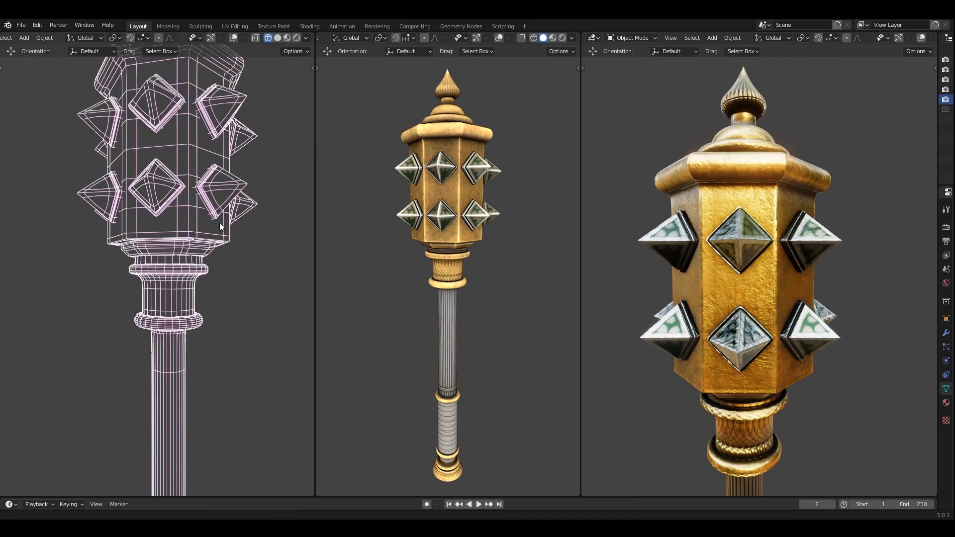
scroll(194, 284, "down", 5, "shift")
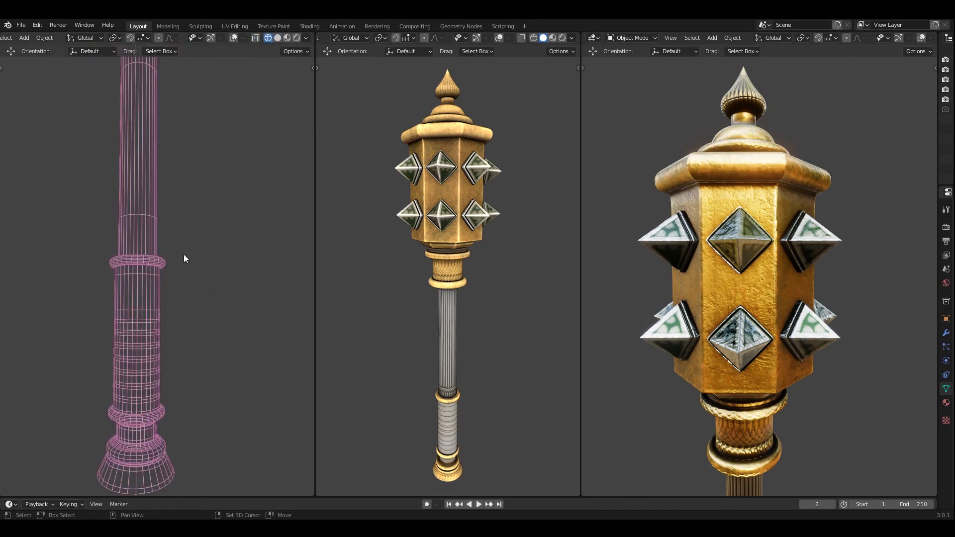
middle_click_drag(194, 75, 189, 492, "shift")
middle_click_drag(217, 221, 249, 154)
key("alt+z")
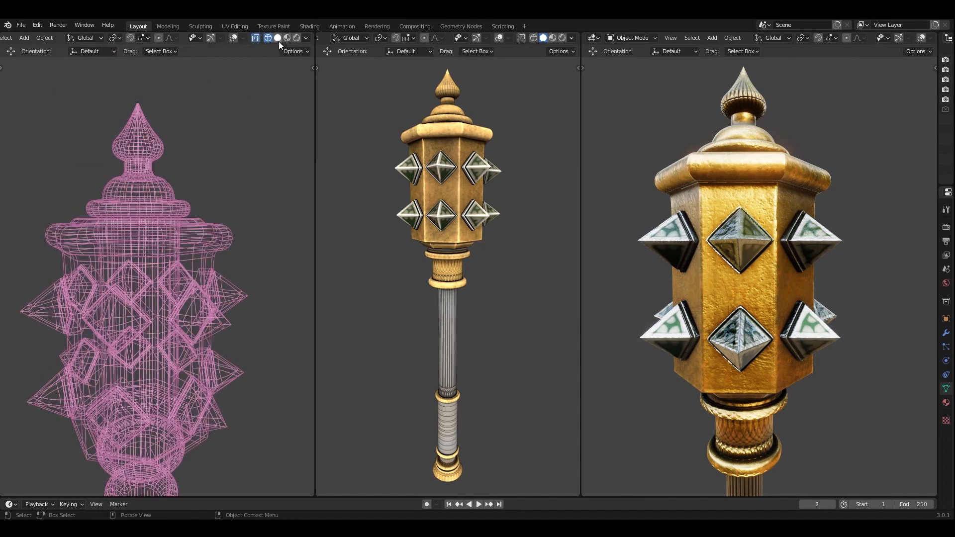
Return the red mace to solid shading and examine its spiked head from different angles.
left_click(278, 38)
scroll(161, 219, "up", 3)
mouse_move(161, 219)
middle_mouse_down()
mouse_move(167, 183)
mouse_move(187, 240)
mouse_move(169, 204)
mouse_move(186, 228)
mouse_move(194, 211)
middle_mouse_up()
scroll(169, 204, "down", 3)
middle_click_drag(194, 211, 176, 164, "shift")
scroll(187, 265, "down", 1)
mouse_move(187, 264)
middle_mouse_down()
mouse_move(185, 212)
mouse_move(190, 300)
mouse_move(185, 190)
mouse_move(184, 267)
mouse_move(174, 266)
middle_mouse_up()
scroll(185, 267, "up", 2)
scroll(490, 246, "up", 1)
Examine the grooved grip and pommel of the textured mace up close.
middle_click_drag(491, 246, 460, 439, "shift")
scroll(482, 309, "up", 3)
scroll(465, 251, "up", 5)
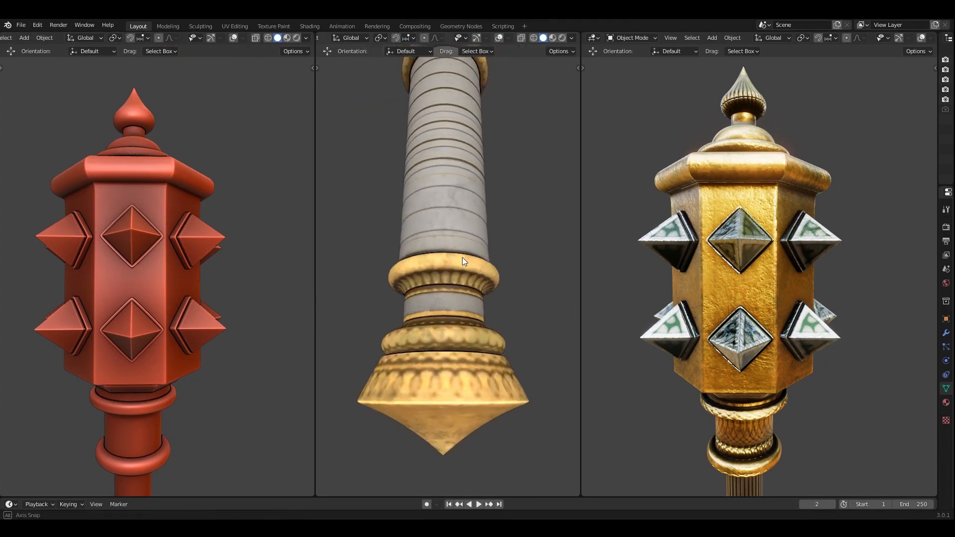
Examine the rendered gold mace's spiked head and the ornamented collar beneath it up close.
scroll(764, 369, "up", 2)
middle_click_drag(764, 174, 802, 219)
scroll(770, 214, "up", 4)
scroll(790, 264, "down", 3)
middle_click_drag(794, 388, 801, 239, "shift")
middle_click_drag(802, 333, 777, 290, "shift")
scroll(802, 273, "up", 3)
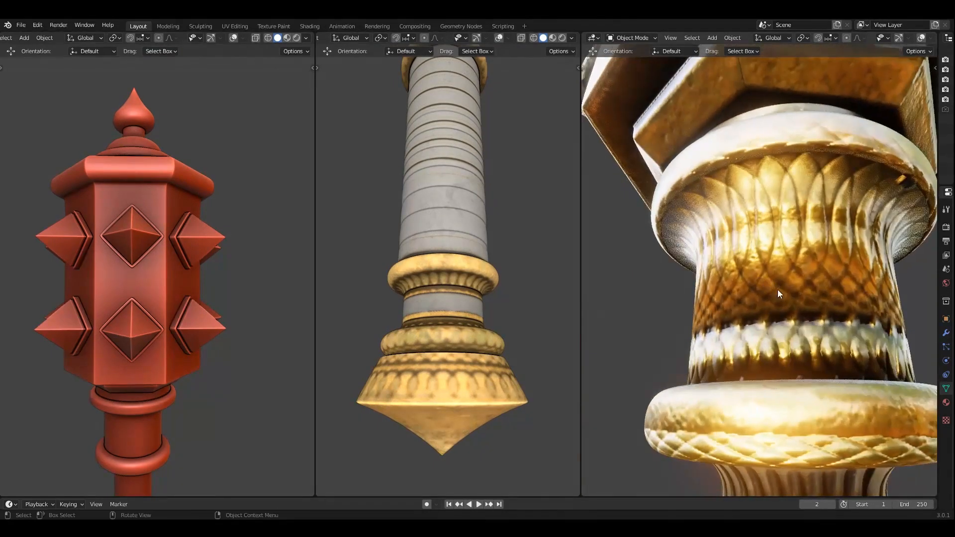
scroll(777, 289, "down", 2)
middle_click_drag(776, 387, 754, 259, "shift")
Examine the rendered gold mace's shaft, grip and ornamented pommel up close.
scroll(775, 257, "down", 3)
middle_click_drag(755, 323, 768, 343)
scroll(768, 343, "down", 2)
middle_click_drag(765, 447, 756, 362, "shift")
scroll(760, 333, "up", 3)
scroll(763, 315, "up", 4)
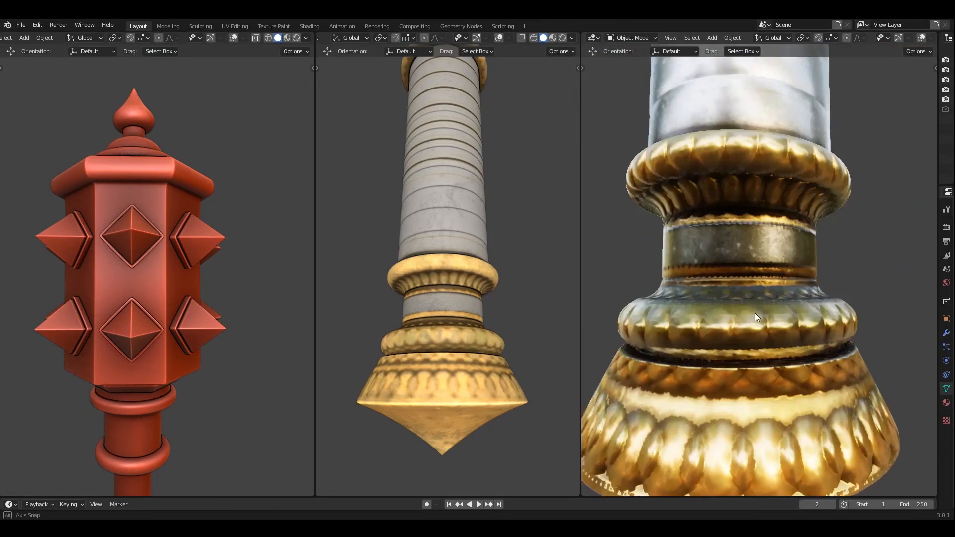
mouse_move(754, 312)
middle_mouse_down()
mouse_move(774, 285)
mouse_move(750, 324)
middle_mouse_up()
scroll(751, 323, "down", 3)
Examine the top cap, fluted finial and spikes of the rendered gold mace from above.
middle_click_drag(756, 199, 771, 256, "shift")
middle_click_drag(761, 335, 762, 447, "shift")
scroll(763, 249, "down", 3)
middle_click_drag(762, 223, 763, 348, "shift")
middle_click_drag(791, 318, 709, 278)
scroll(768, 290, "up", 3)
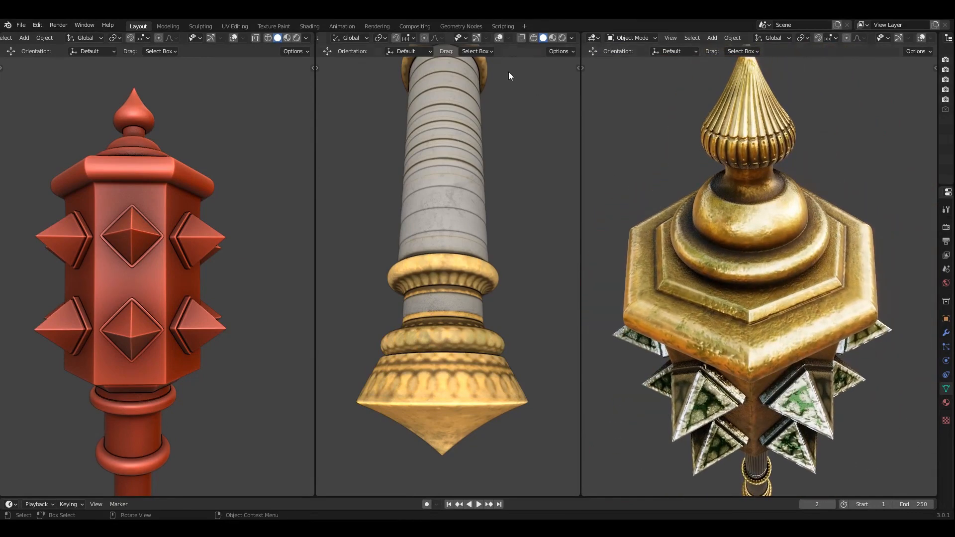